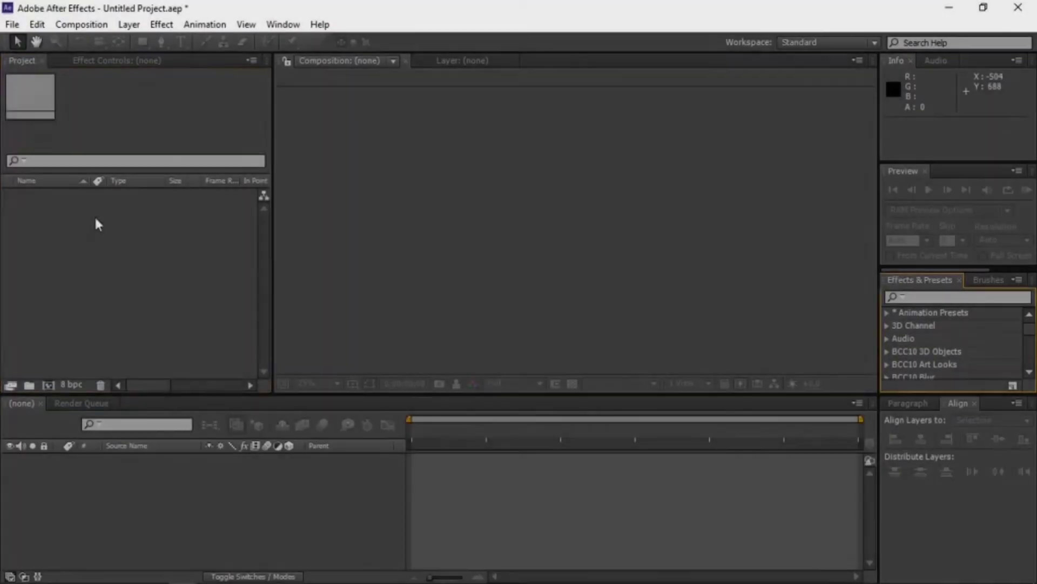
- Open the Project panel's context menu to reach New Composition
right_click(94, 216)
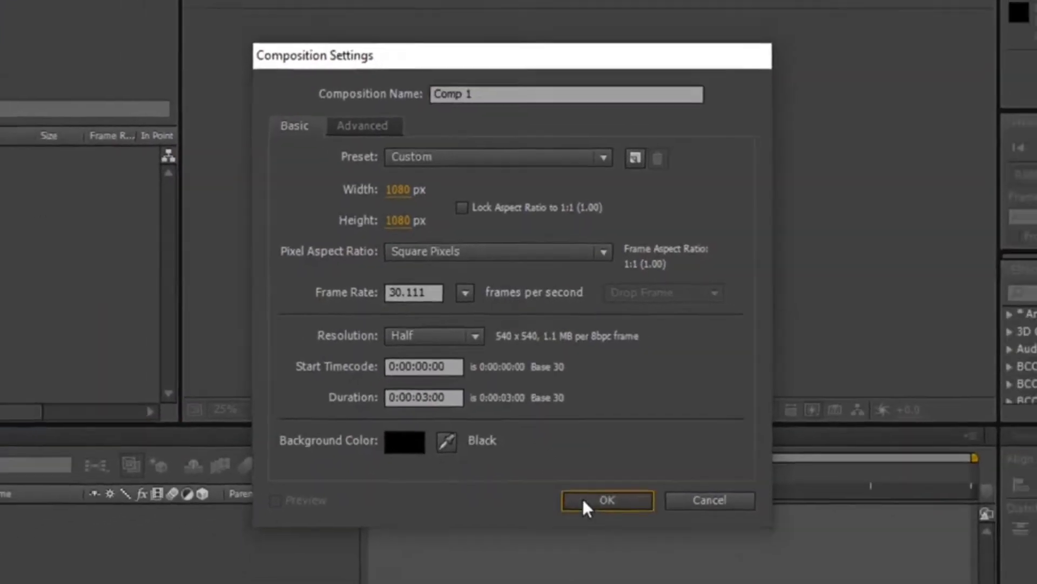
- Create the 1080×1080 Comp 1, import the spider logo PNG and add it as layer 1
click(588, 529)
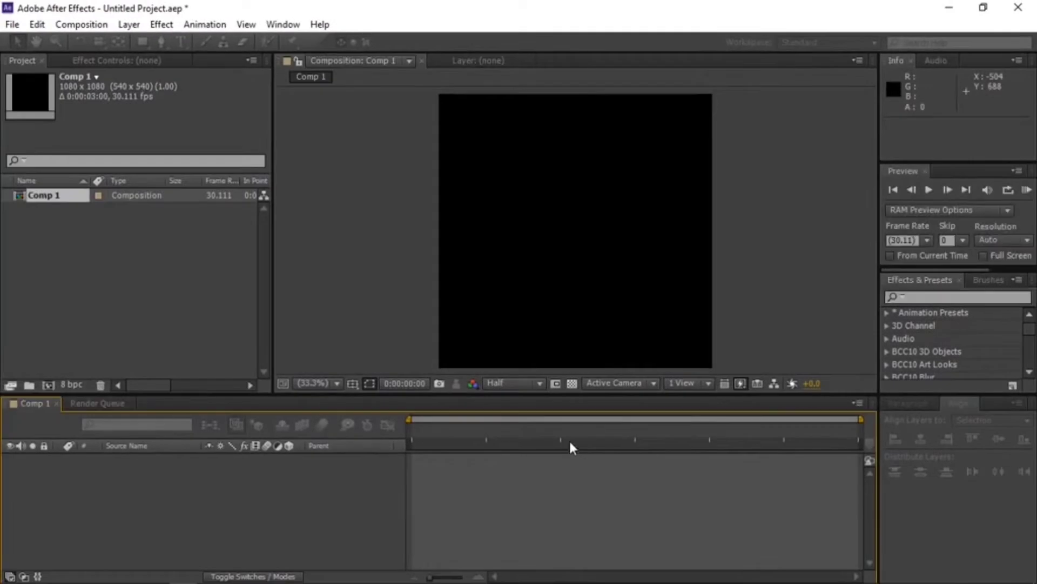
right_click(176, 260)
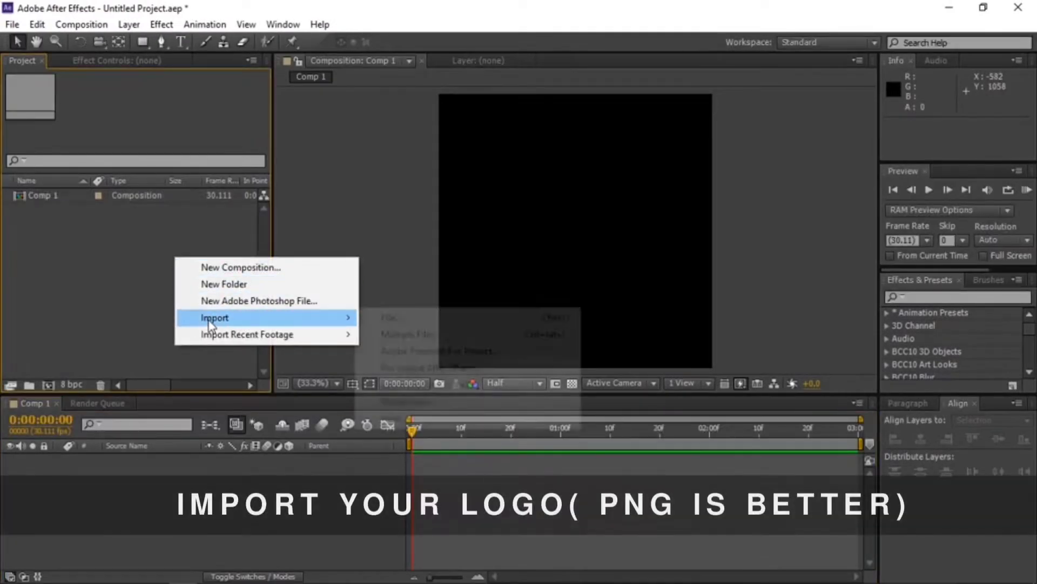
mouse_move(206, 317)
click(378, 320)
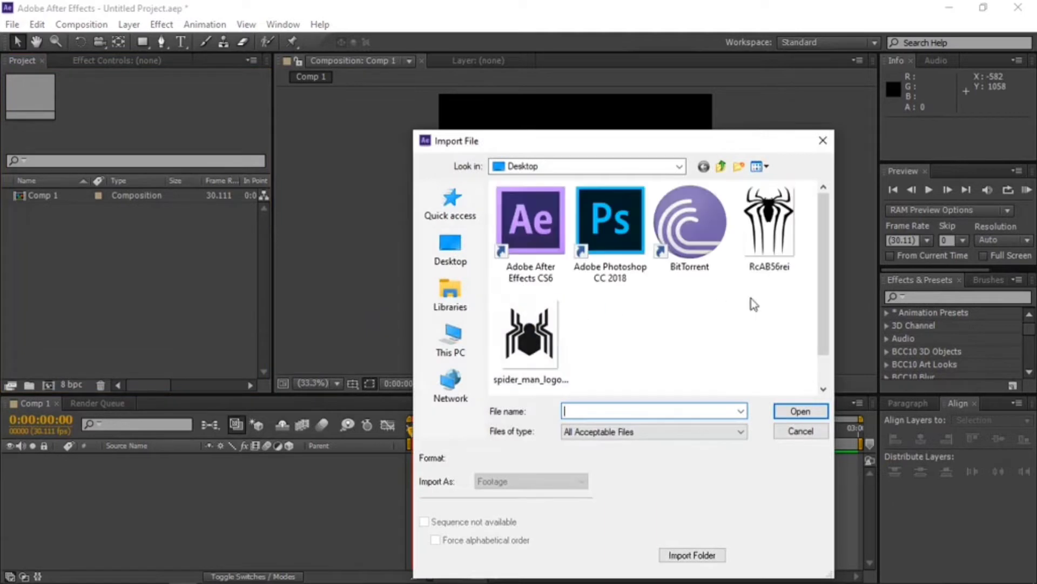
double_click(530, 332)
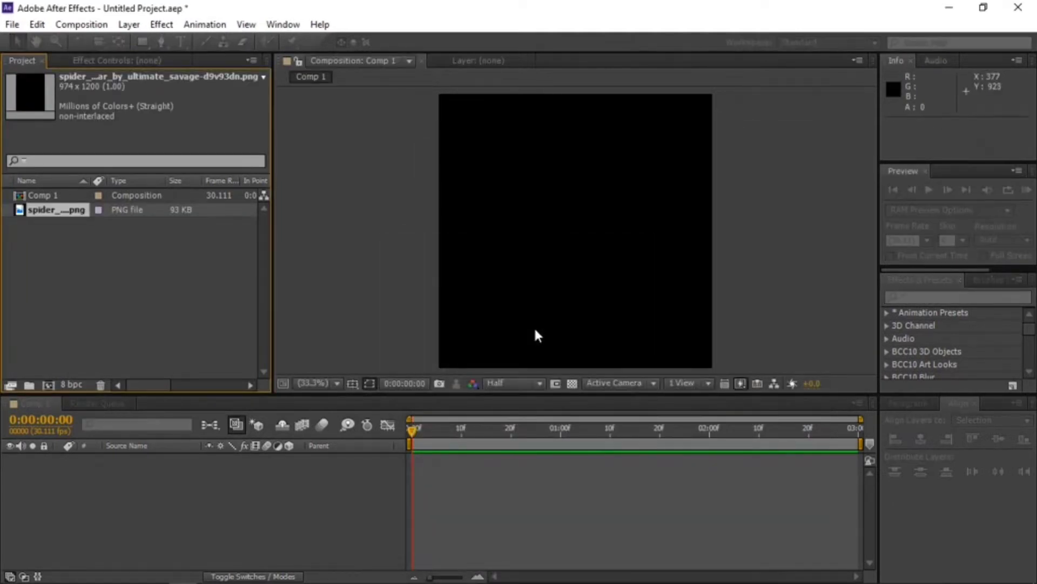
drag(146, 215, 169, 366)
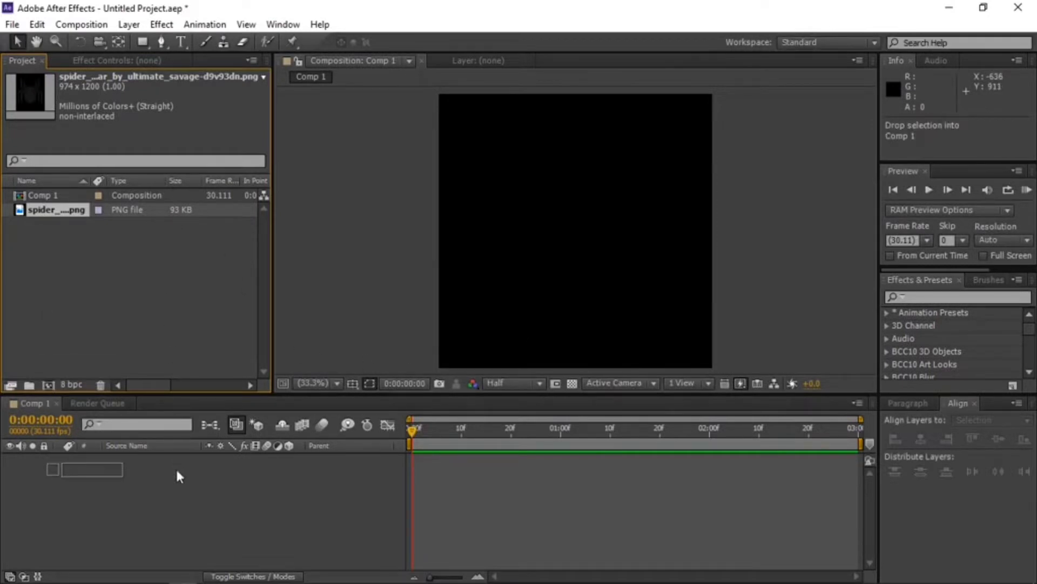
drag(180, 477, 180, 476)
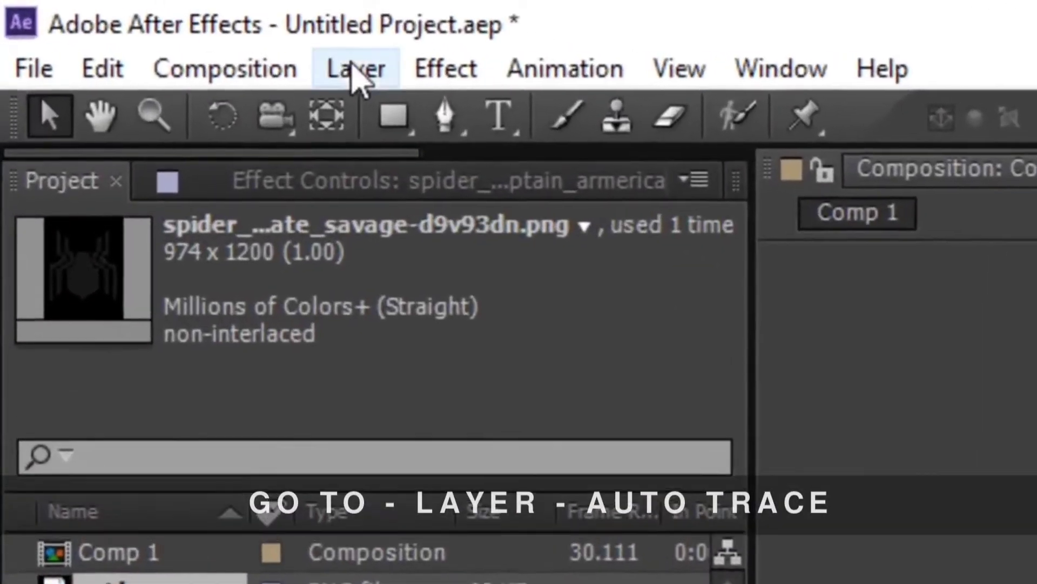
- Auto-trace the spider logo layer with default settings and delete the original PNG layer
click(129, 24)
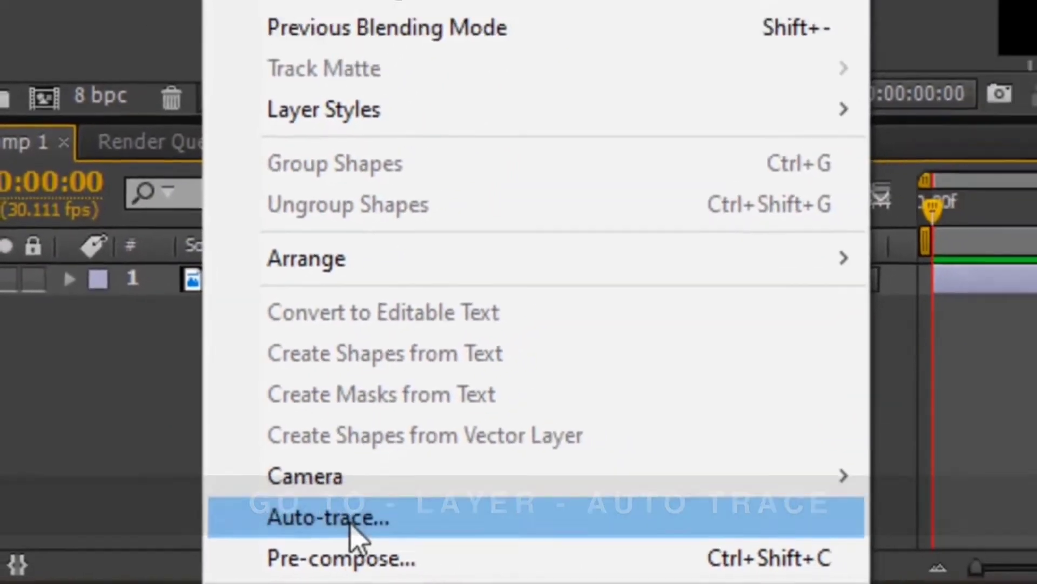
click(387, 513)
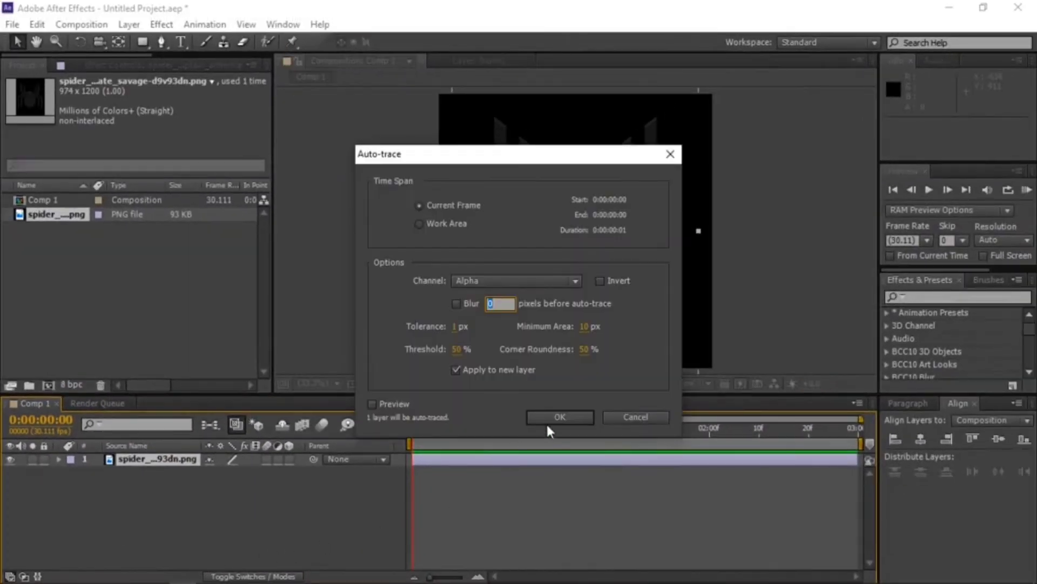
click(550, 417)
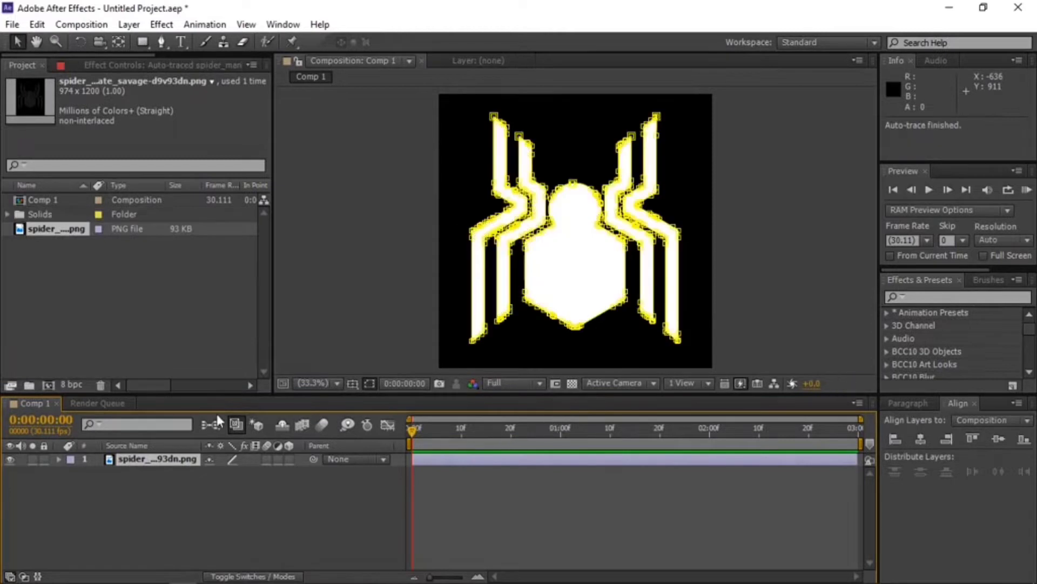
click(186, 475)
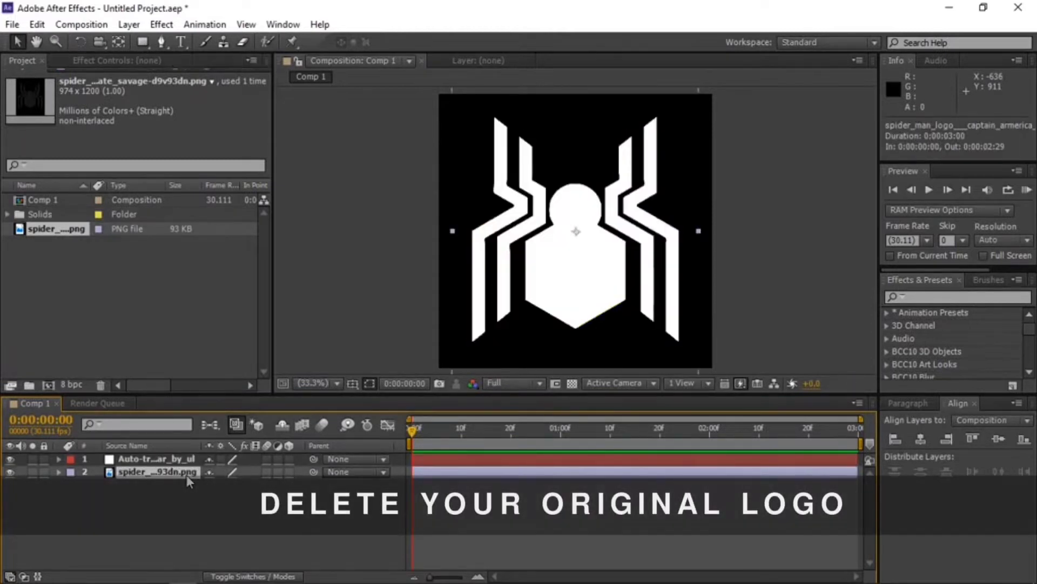
key(Delete)
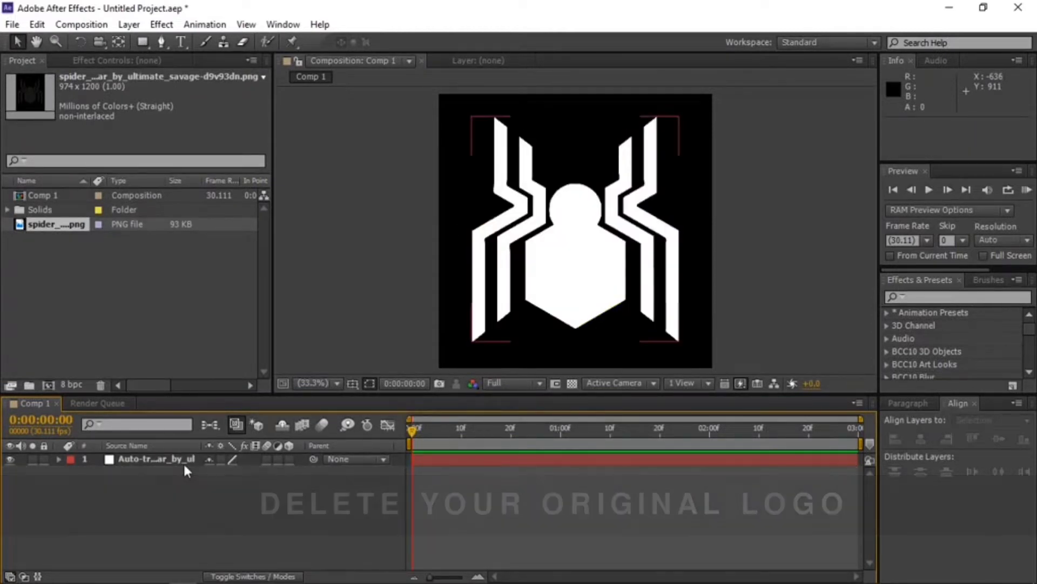
- Add a black solid layer, Black Solid 1, above the traced logo layer
click(183, 462)
right_click(160, 489)
mouse_move(254, 331)
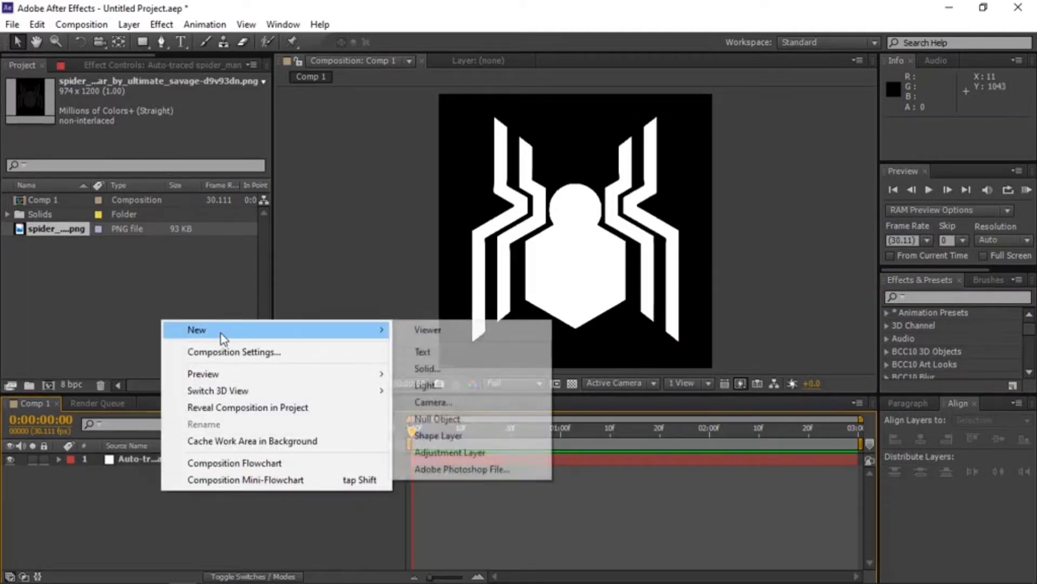
click(463, 372)
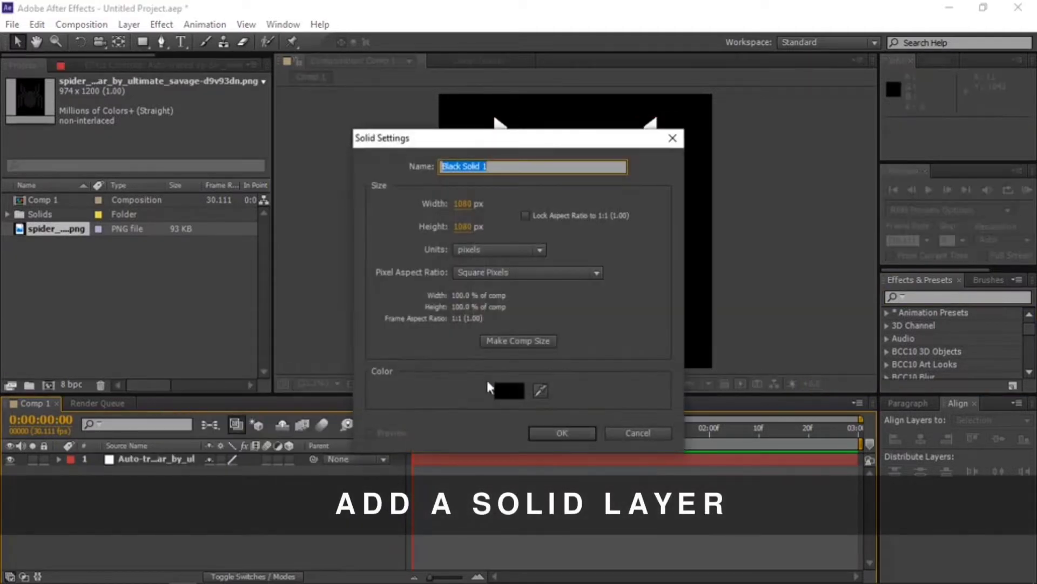
click(551, 433)
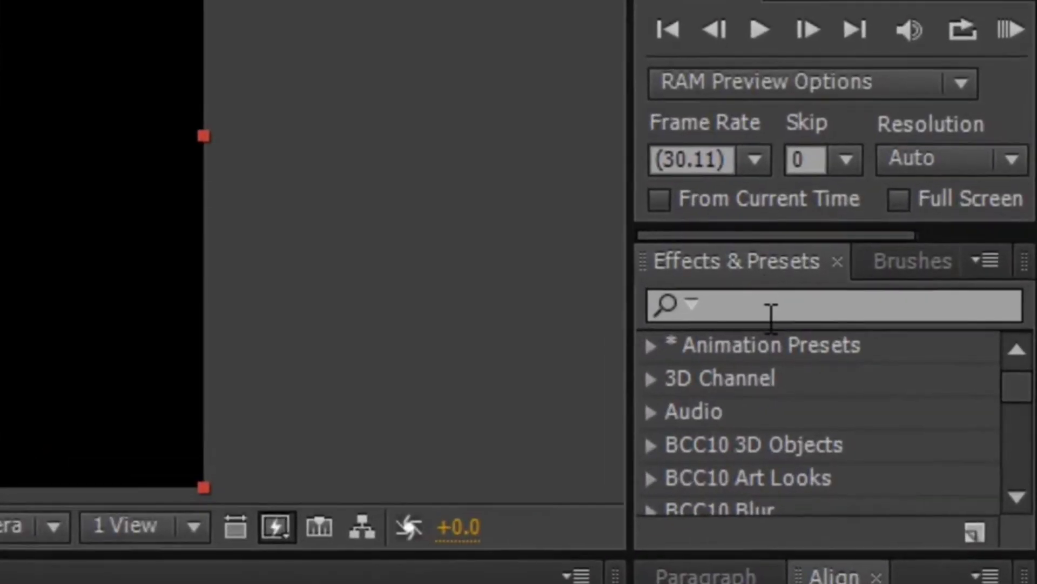
- Search Effects & Presets for 'eleme' and apply Element to Black Solid 1
click(770, 314)
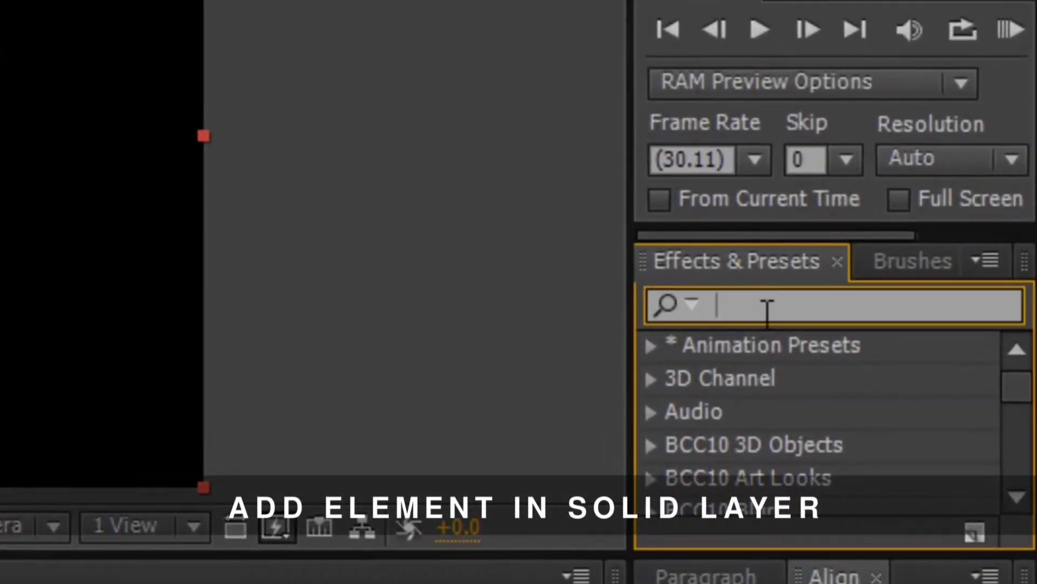
text(elem)
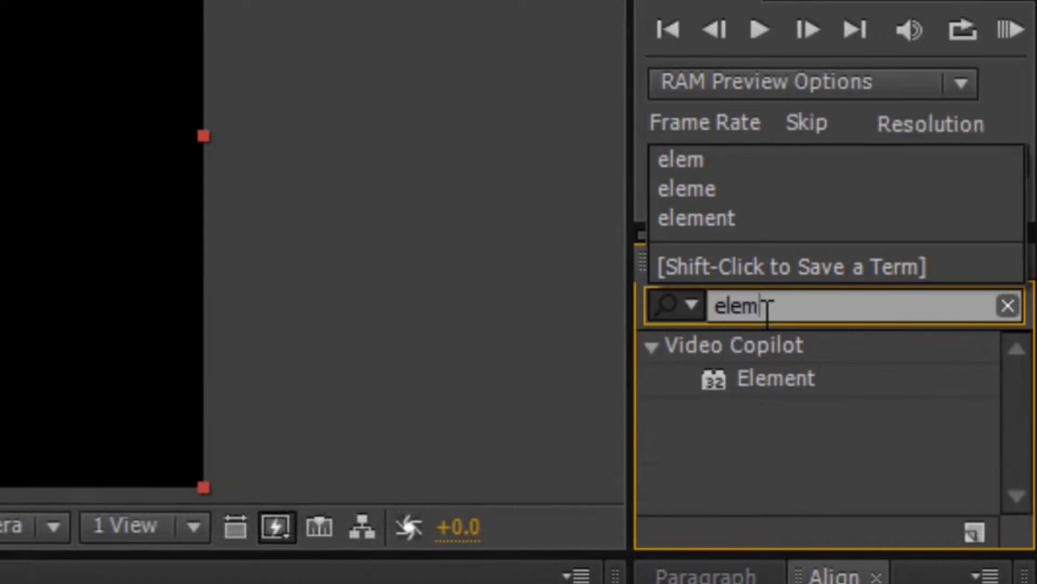
text(e)
drag(744, 388, 615, 461)
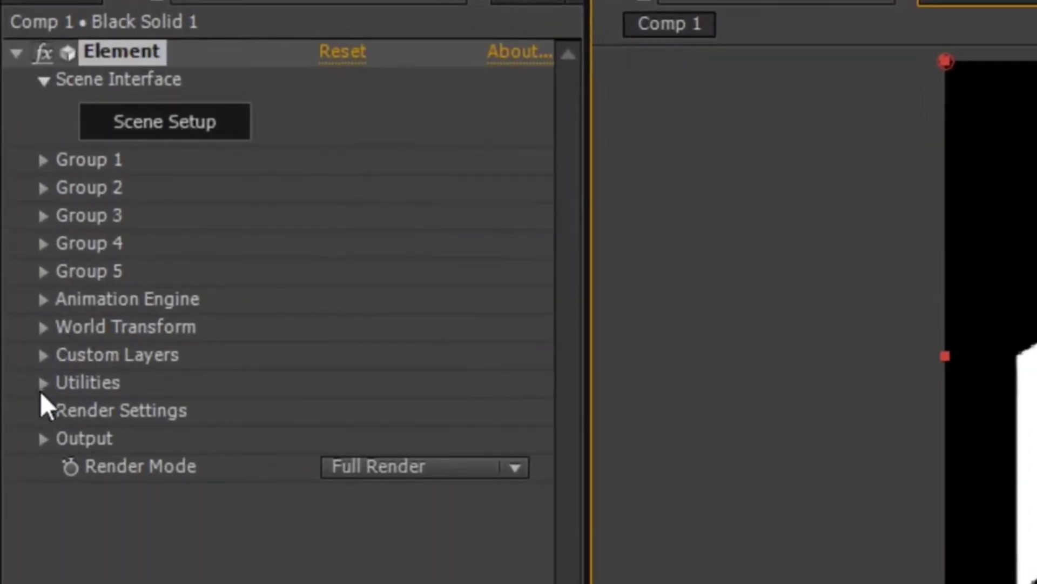
- Set Element's Custom Path Layer 1 to the auto-traced spider layer and open Scene Setup
click(43, 354)
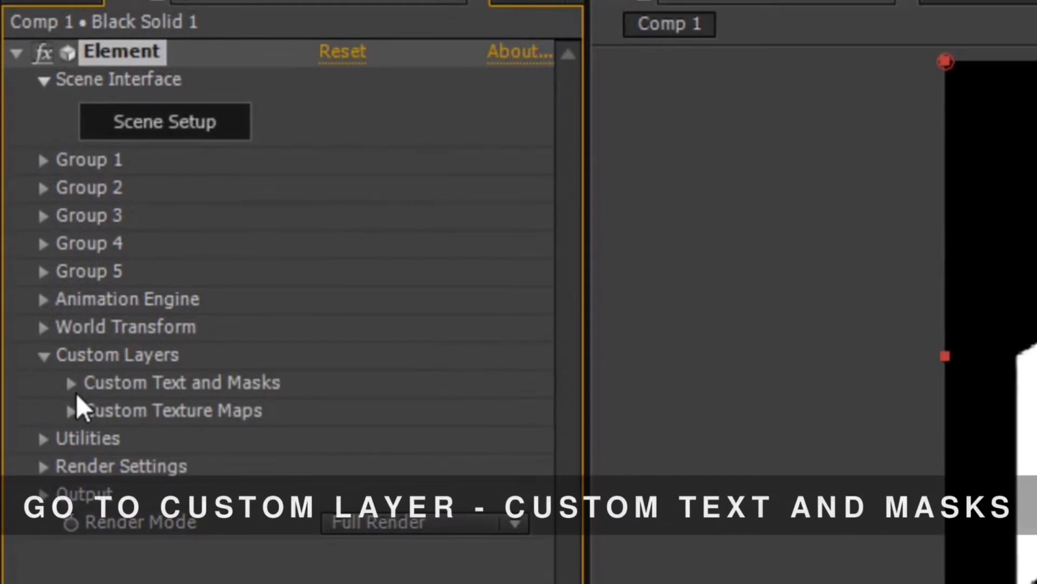
click(71, 383)
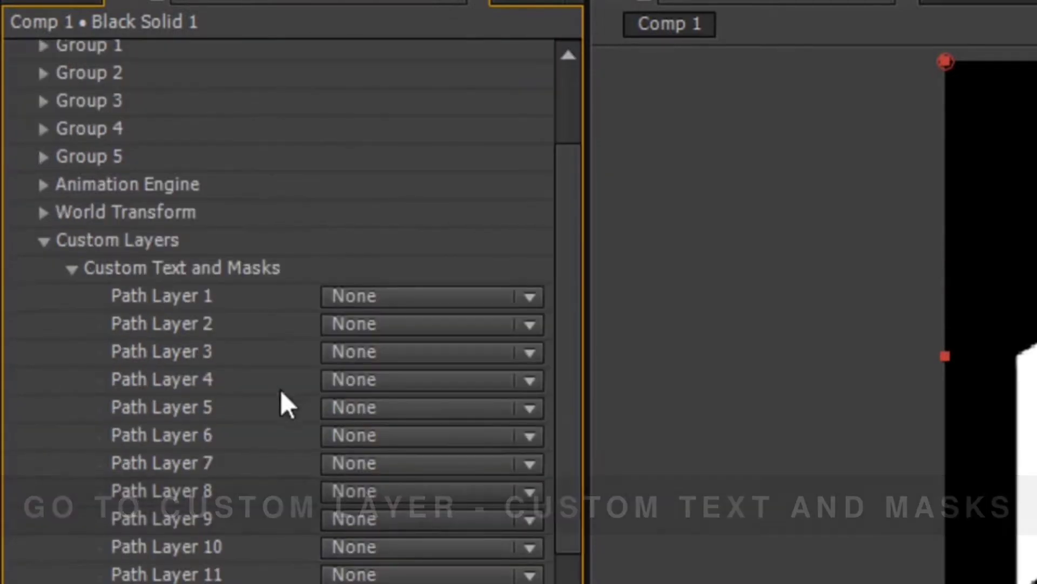
click(348, 299)
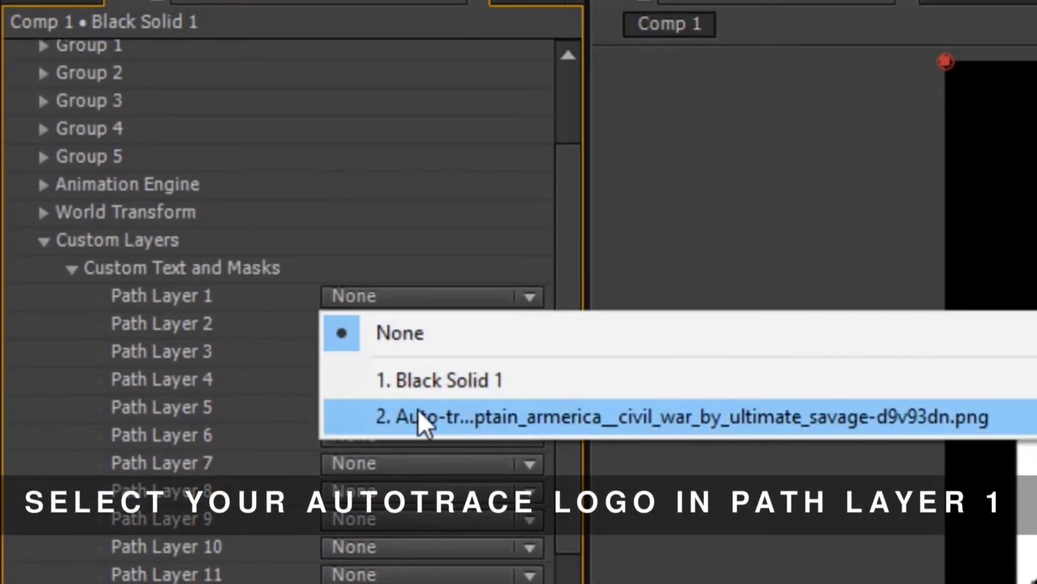
click(421, 411)
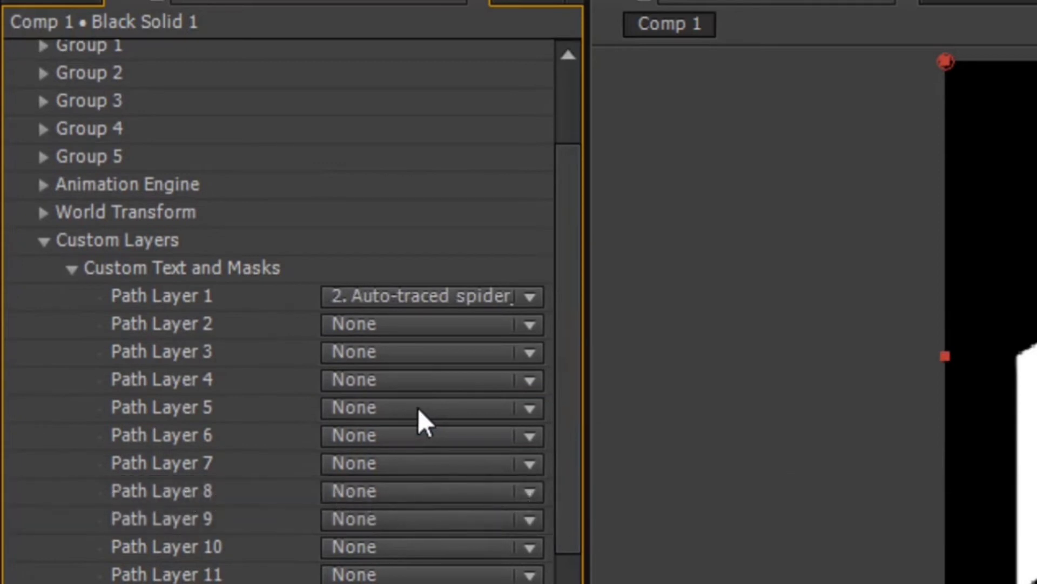
drag(576, 217, 579, 171)
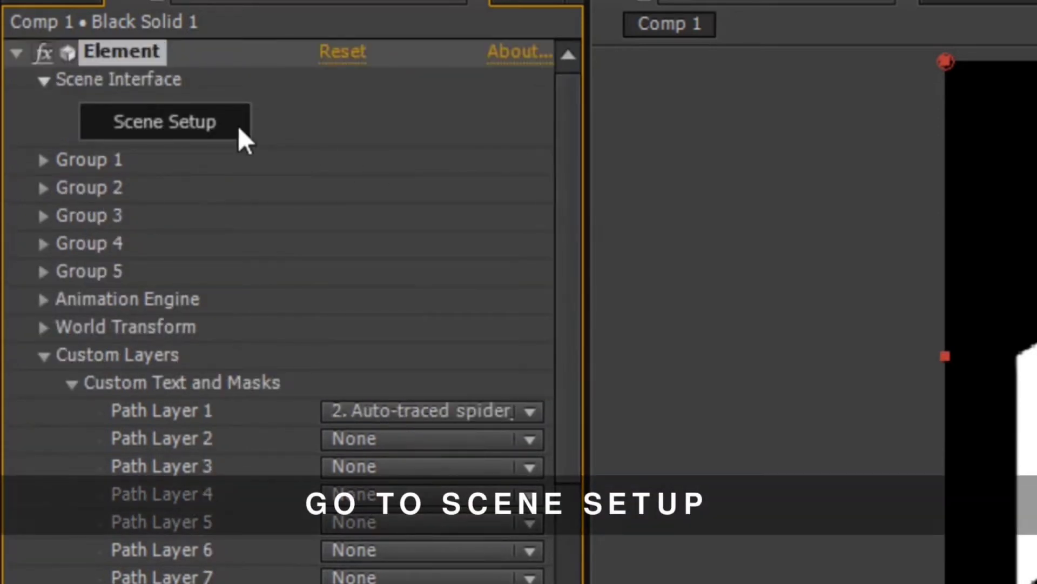
click(221, 129)
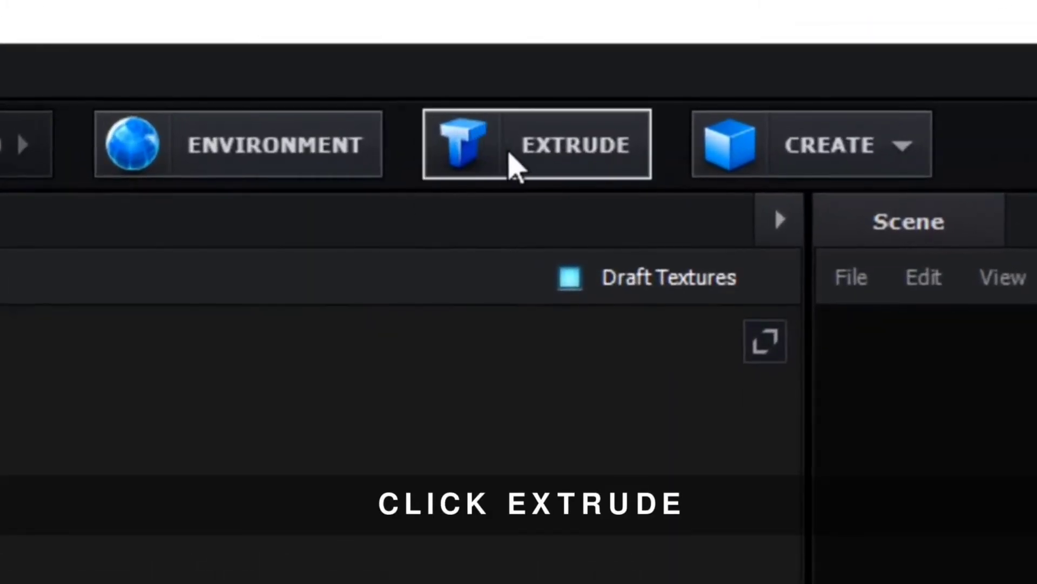
- Extrude the traced spider logo into a 3D model and orbit to inspect it
click(521, 159)
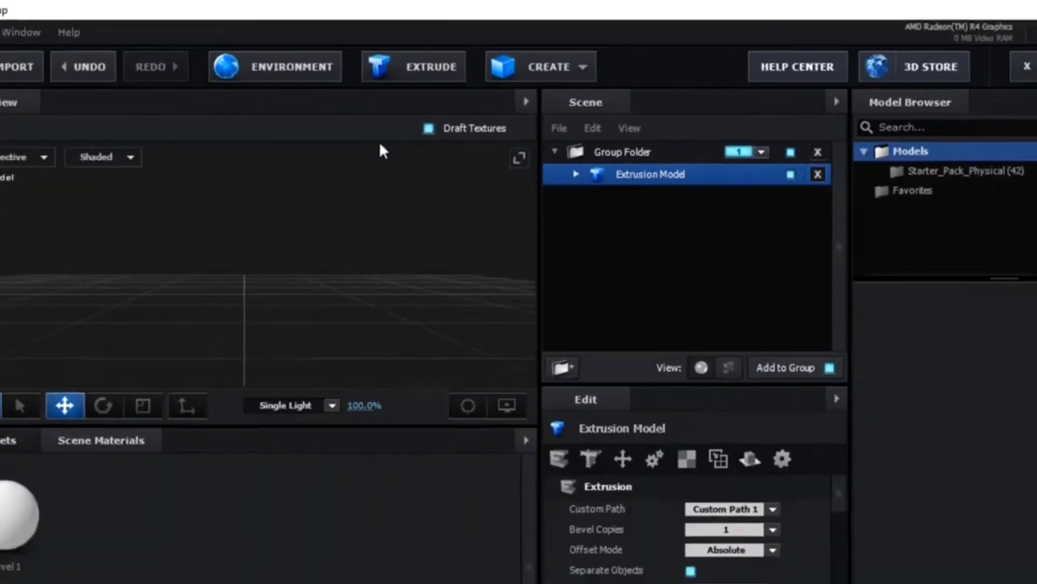
scroll(355, 227, down, 2)
scroll(355, 227, down, 2)
scroll(356, 227, down, 2)
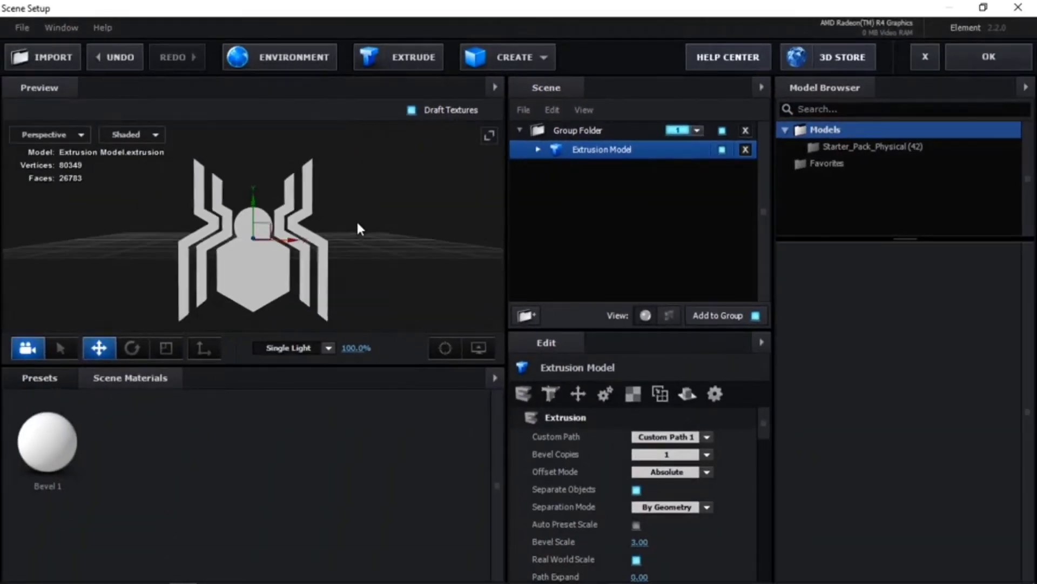
drag(277, 244, 275, 253)
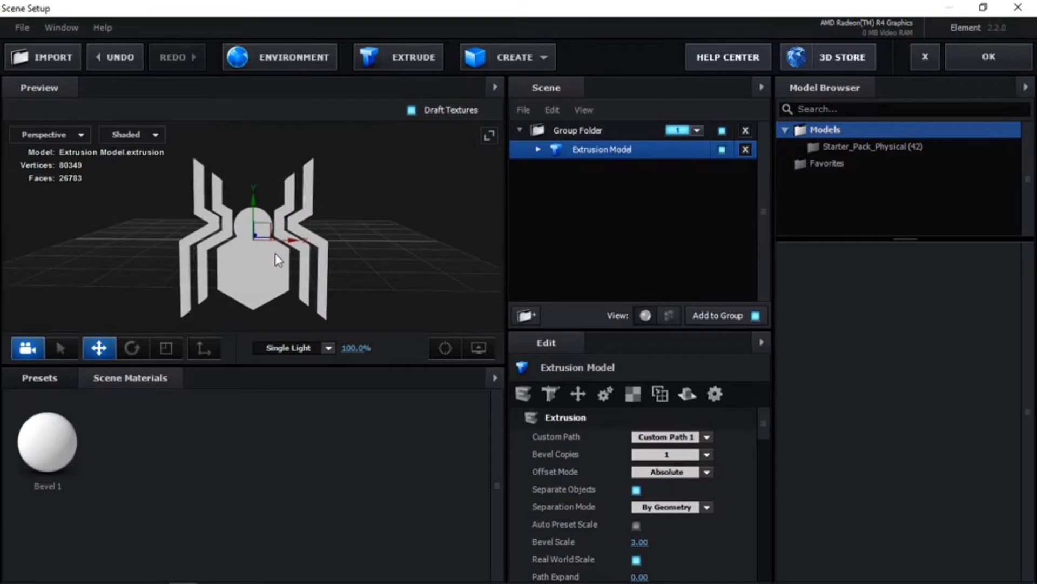
- Try the Blue and Carved presets from the Physical bevels folder on the spider
click(42, 373)
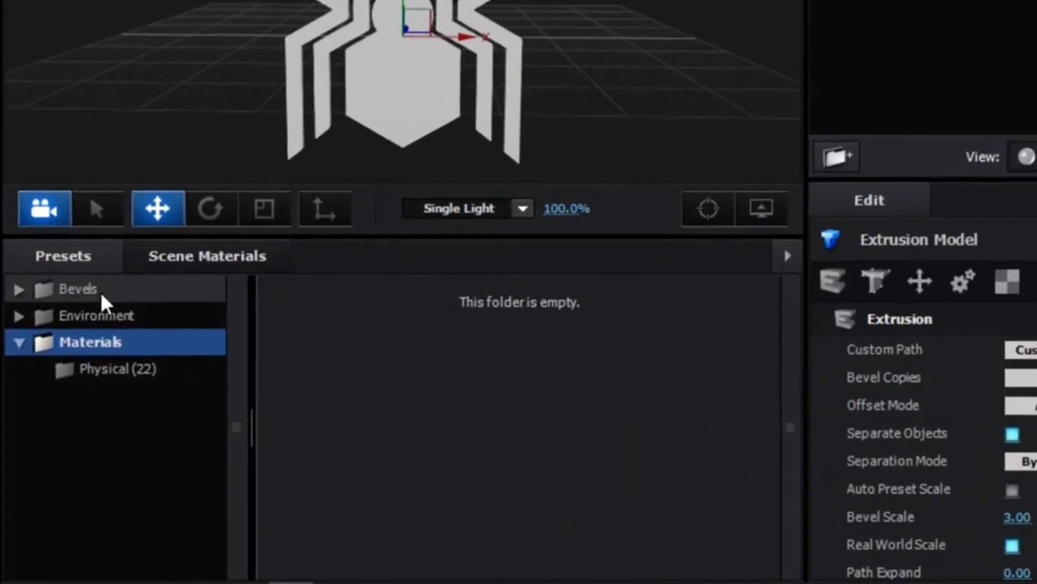
click(102, 295)
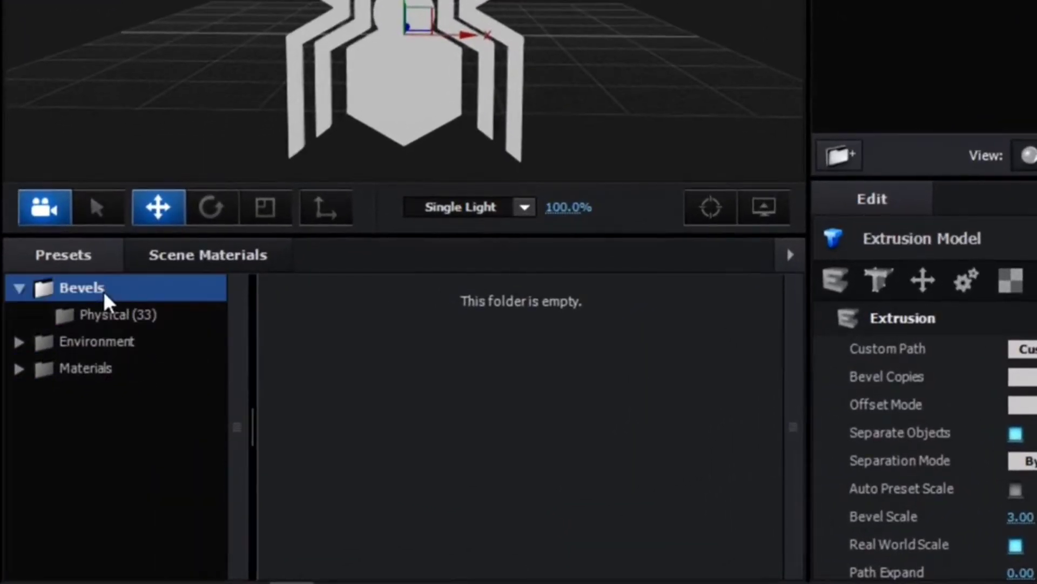
click(113, 314)
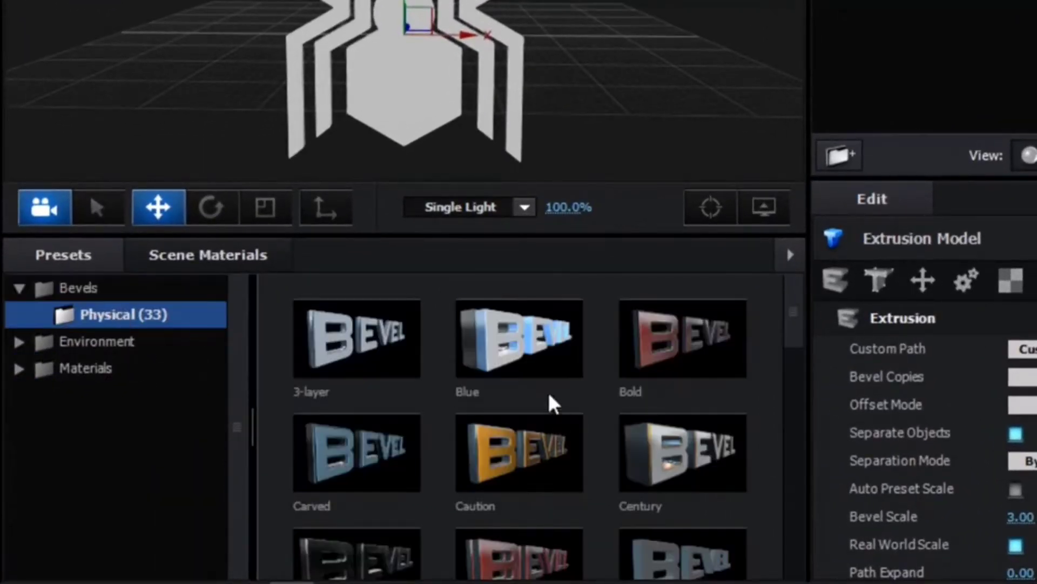
double_click(537, 355)
drag(456, 132, 507, 111)
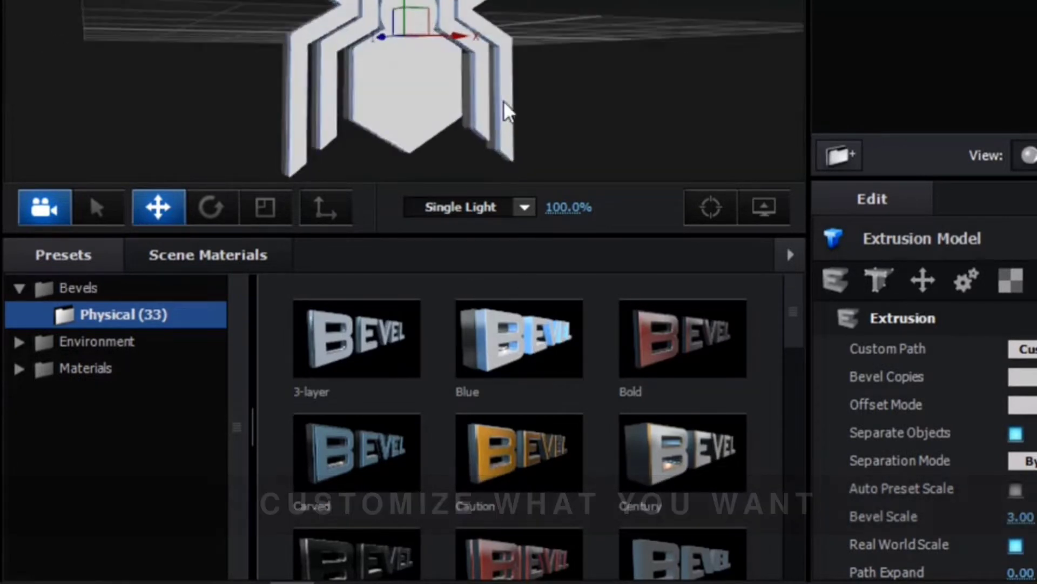
scroll(541, 357, down, 2)
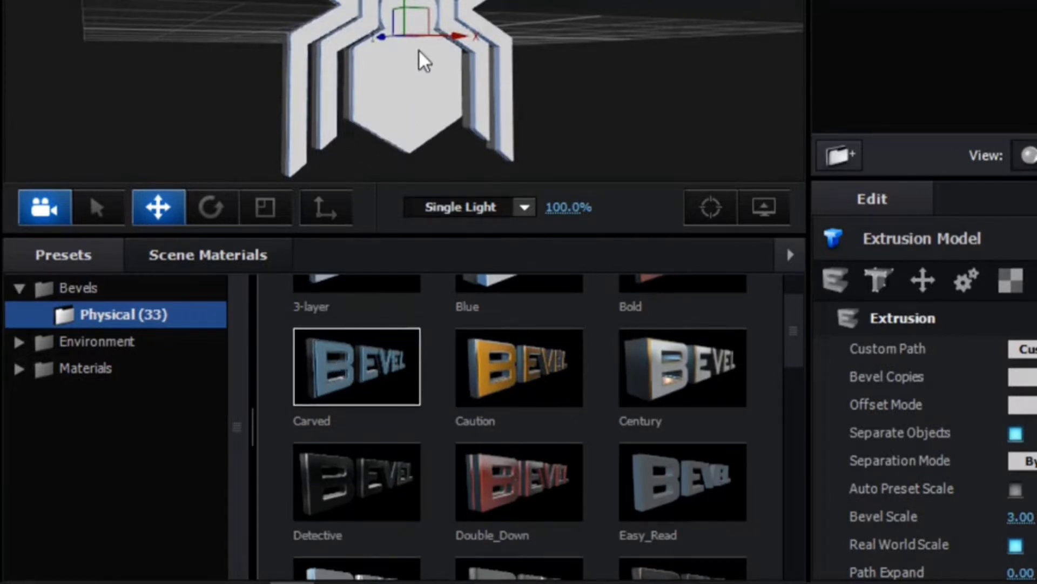
mouse_move(424, 60)
mouse_down()
mouse_move(420, 132)
mouse_move(387, 65)
mouse_move(482, 182)
mouse_up()
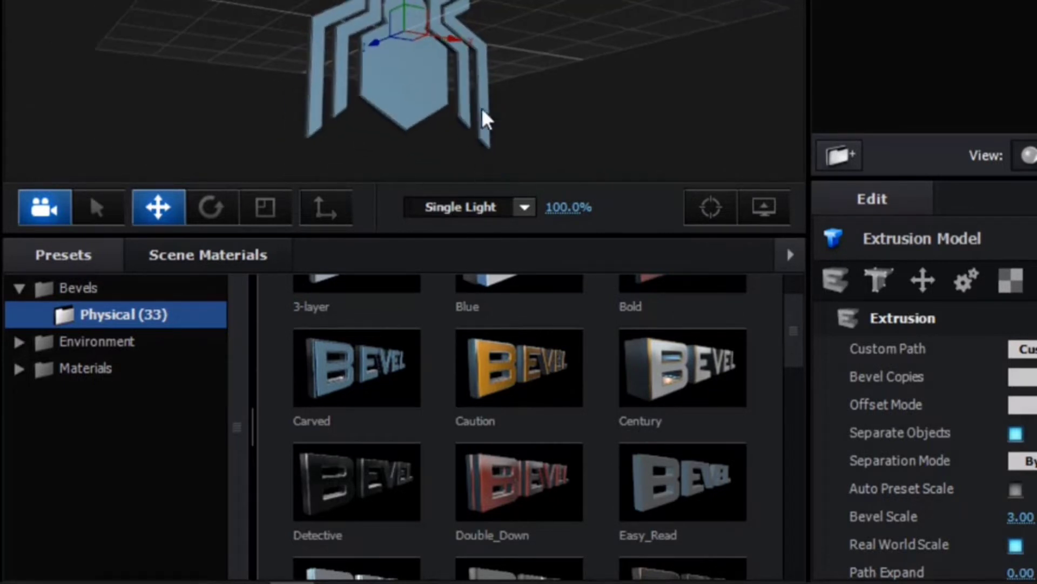
drag(487, 117, 394, 151)
- Apply the Round_White physical bevel preset, making the spider white
scroll(475, 302, down, 1)
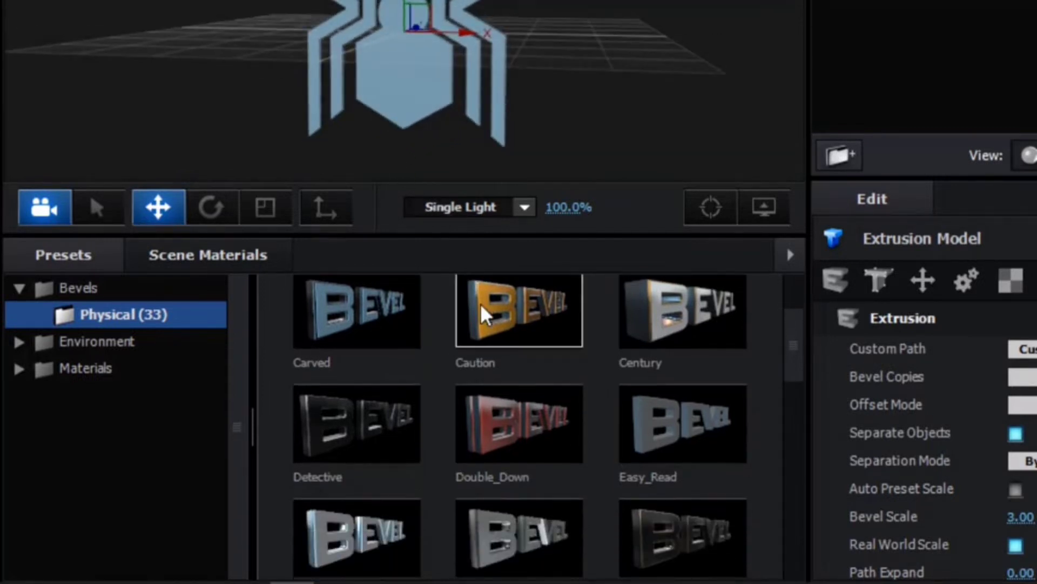
scroll(558, 433, down, 2)
scroll(558, 424, down, 9)
scroll(572, 420, down, 4)
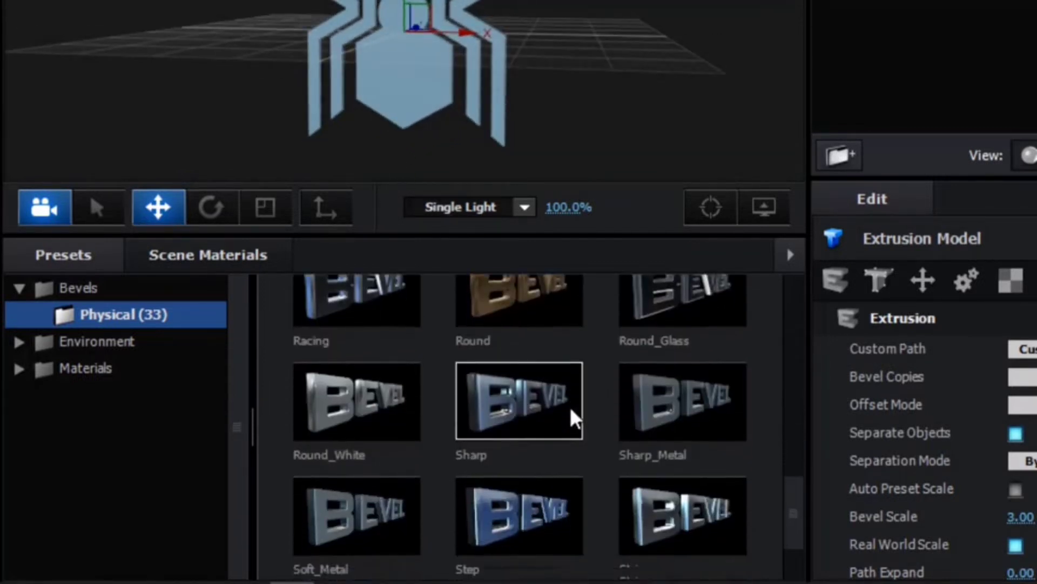
scroll(577, 414, up, 3)
scroll(704, 417, up, 5)
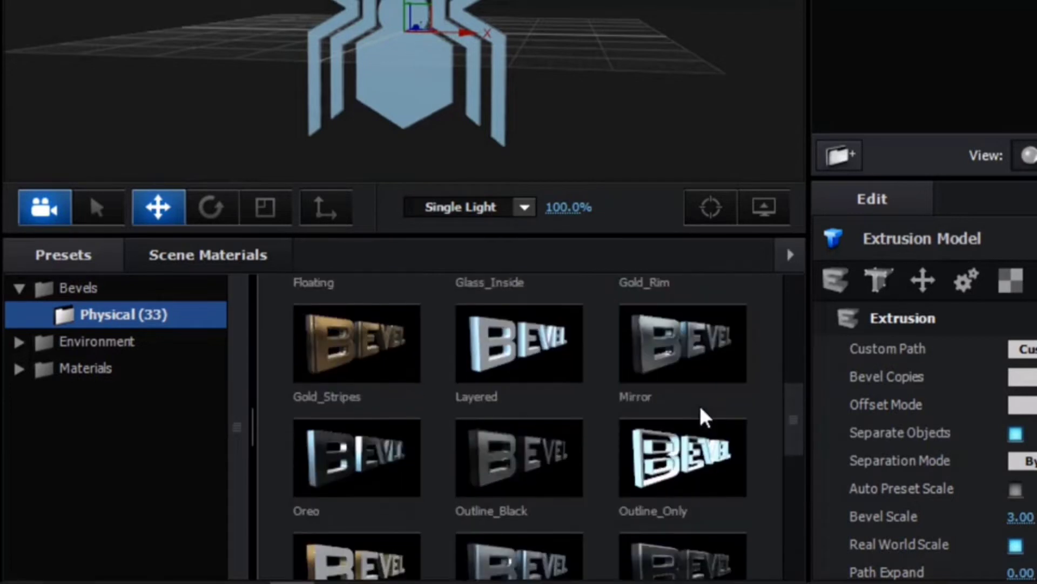
scroll(705, 419, down, 1)
scroll(705, 419, down, 6)
scroll(705, 419, down, 4)
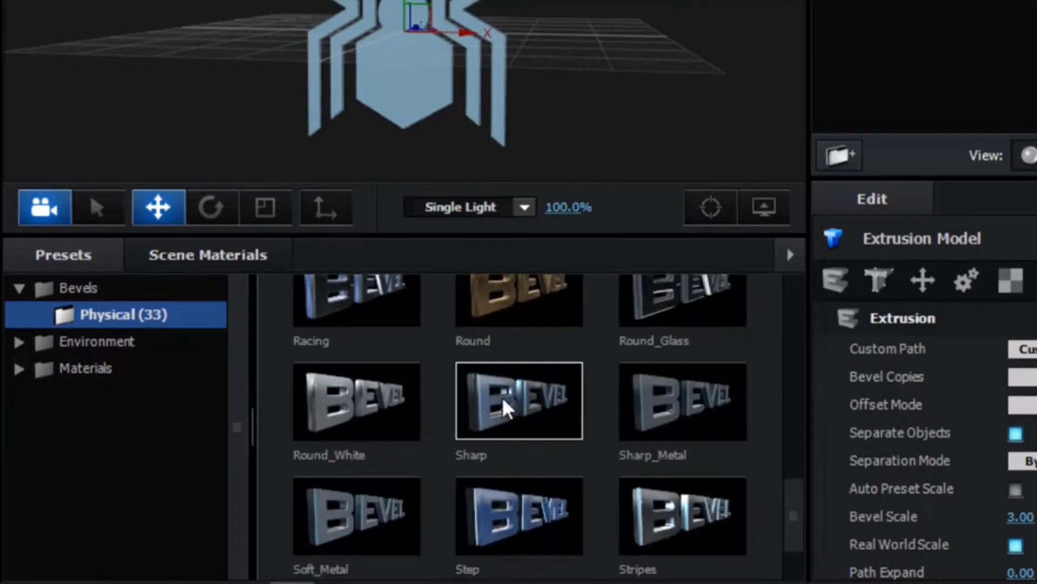
click(384, 399)
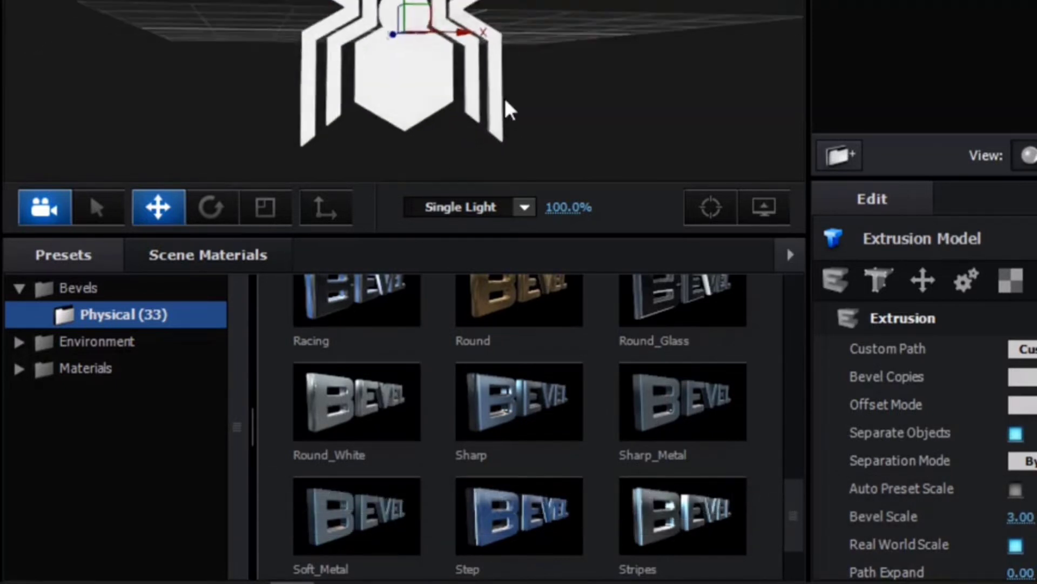
mouse_move(508, 109)
mouse_down()
mouse_move(459, 157)
mouse_move(475, 134)
mouse_up()
- Apply the V1_Environment Parking_blurred environment, check the reflections, and confirm Scene Setup with OK
click(117, 354)
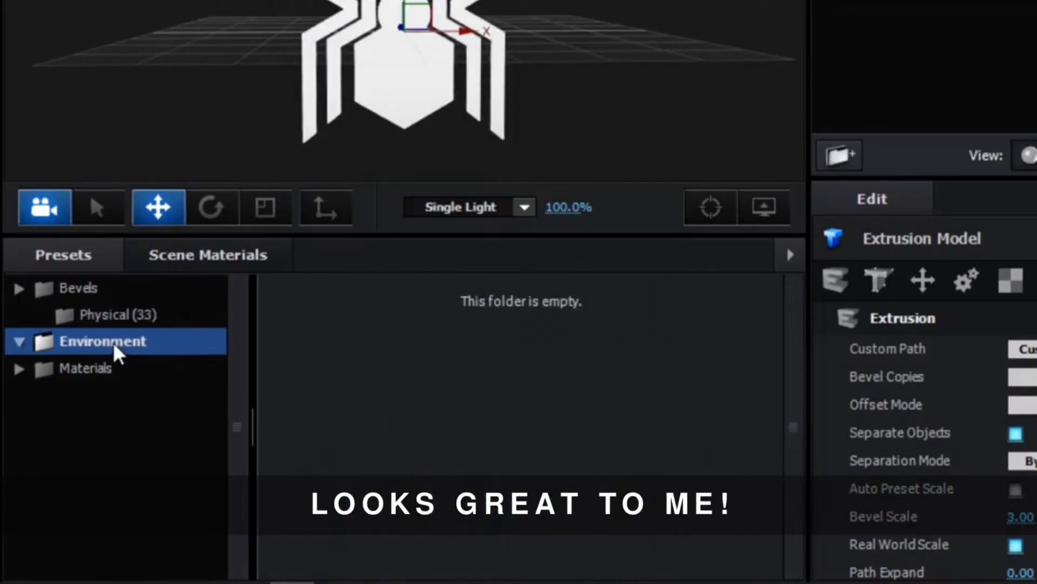
click(129, 346)
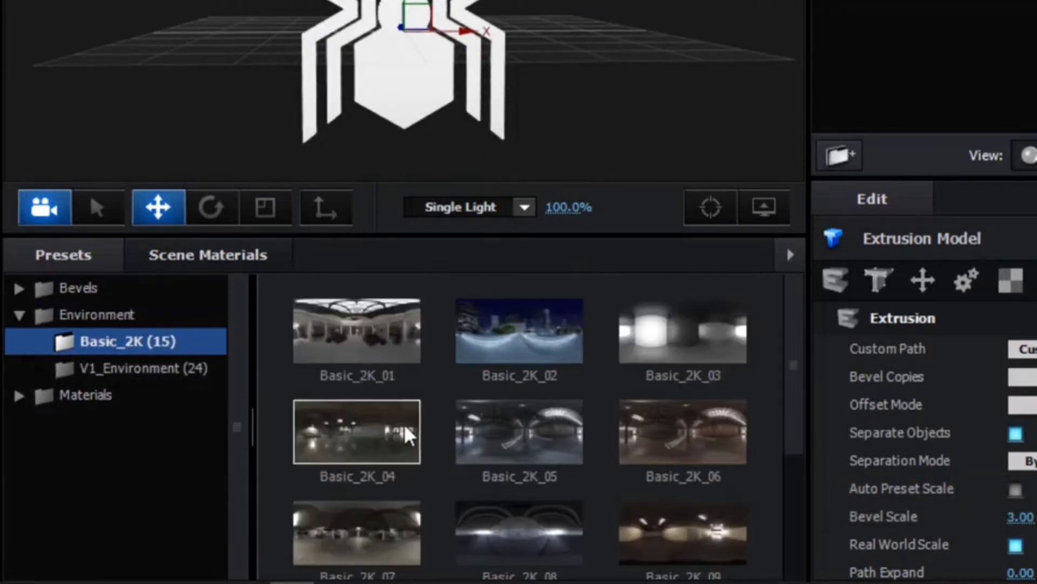
scroll(408, 435, down, 3)
click(208, 371)
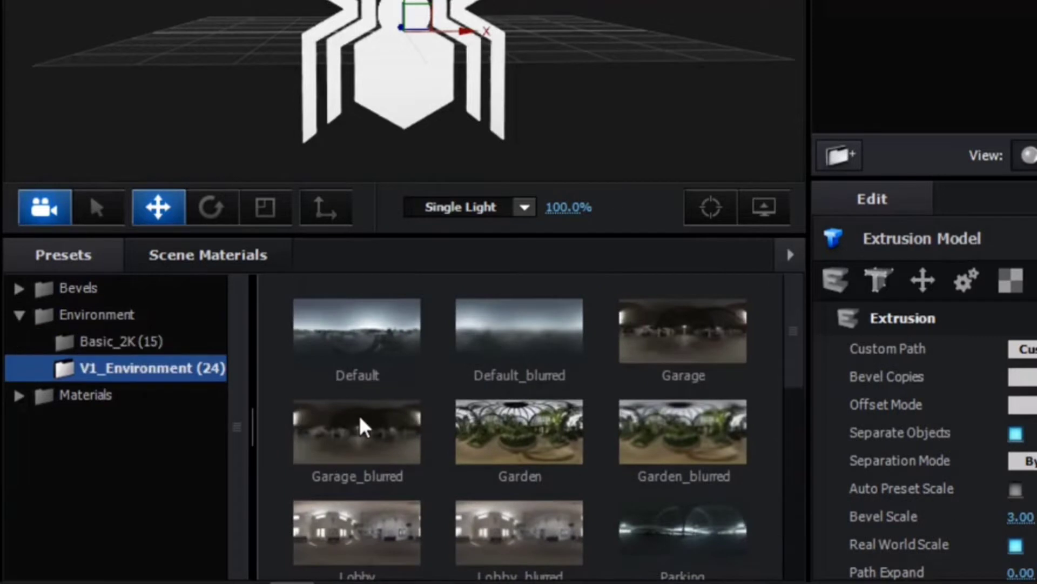
scroll(361, 427, down, 2)
scroll(364, 423, down, 3)
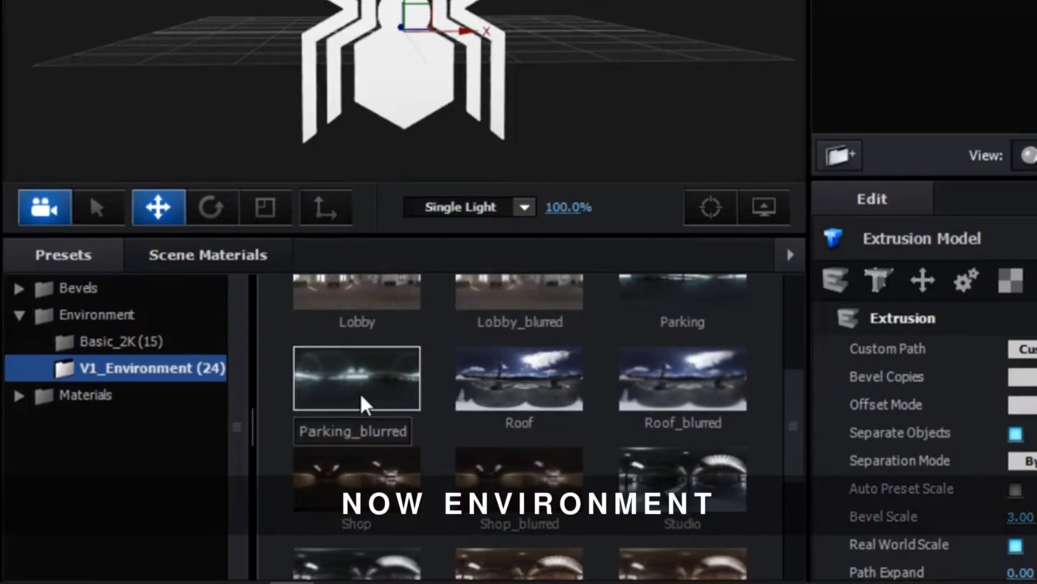
click(363, 405)
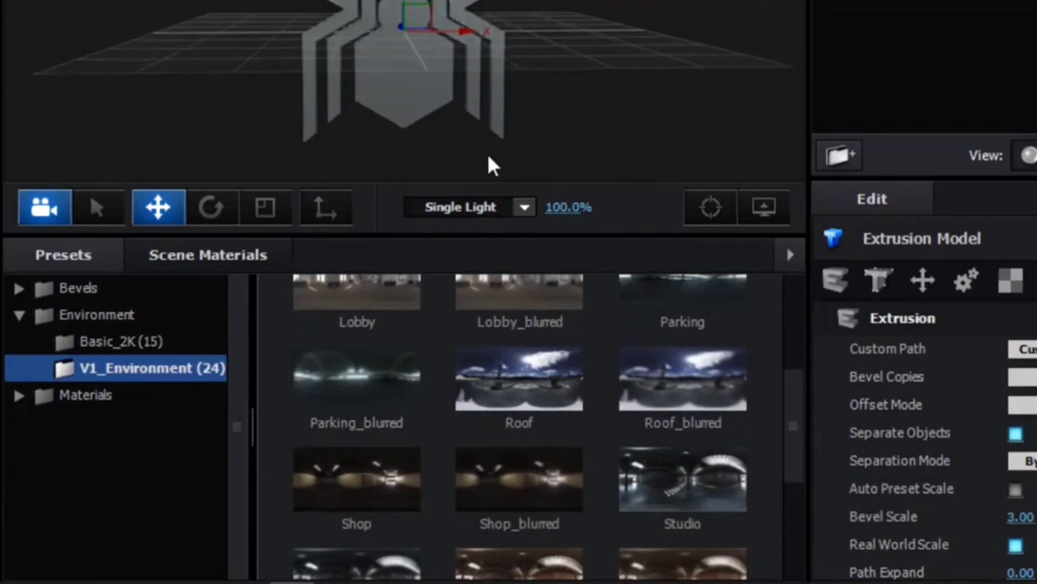
drag(493, 165, 515, 190)
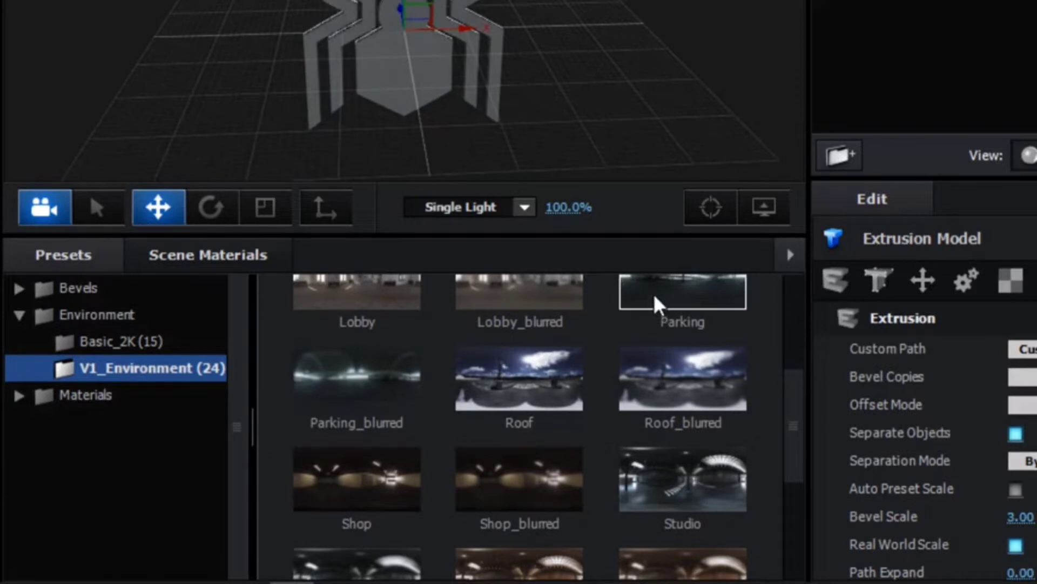
drag(419, 102, 369, 66)
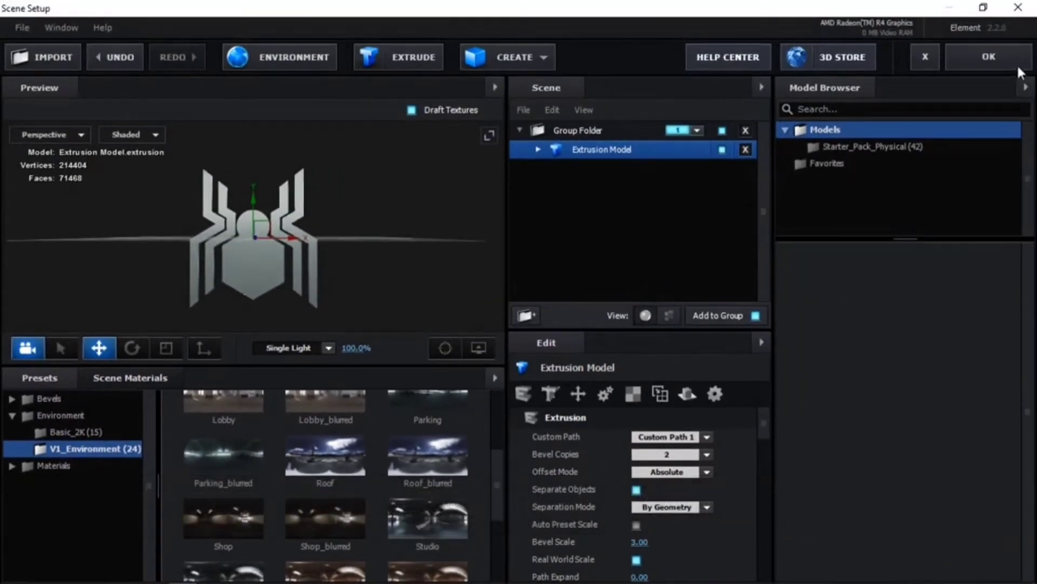
click(999, 57)
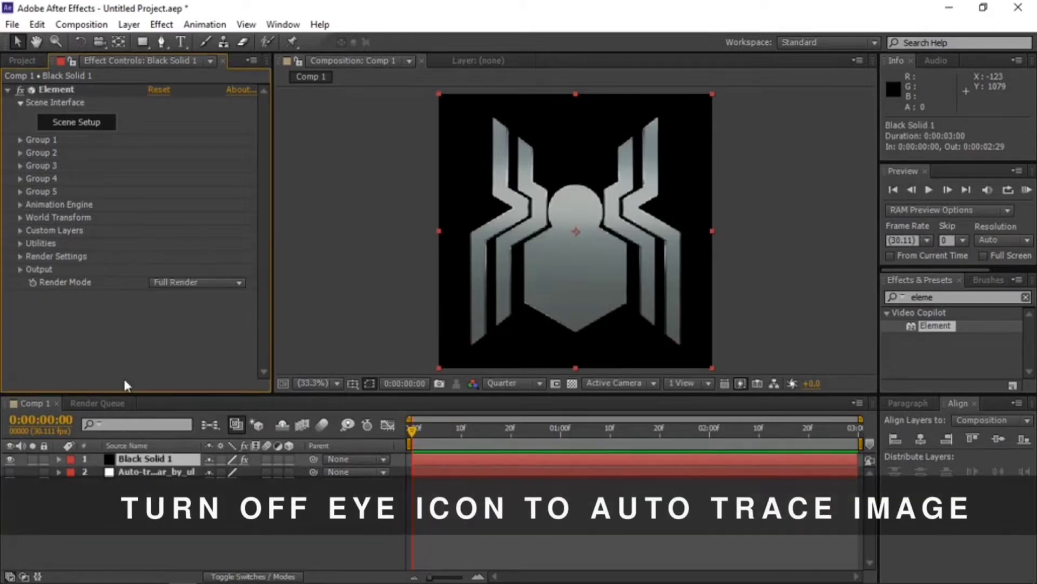
- Scrub Black Solid 1's Scale down toward 36% to shrink the metallic spider
drag(233, 471, 183, 468)
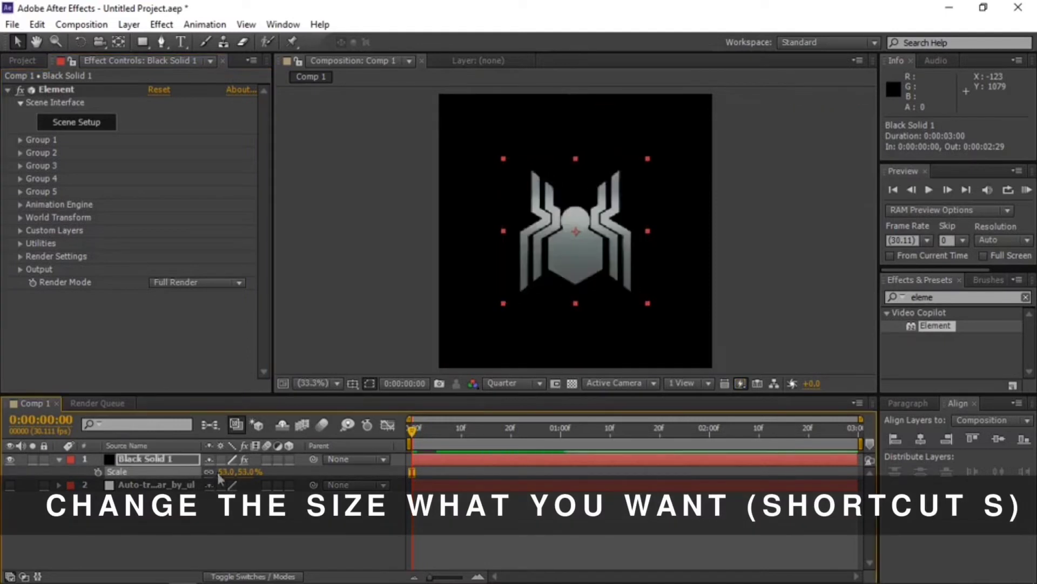
mouse_move(220, 474)
mouse_down()
mouse_move(196, 470)
mouse_move(245, 473)
mouse_up()
- Keyframe Element's X Rotation World at 125° at the start and preview it
click(232, 508)
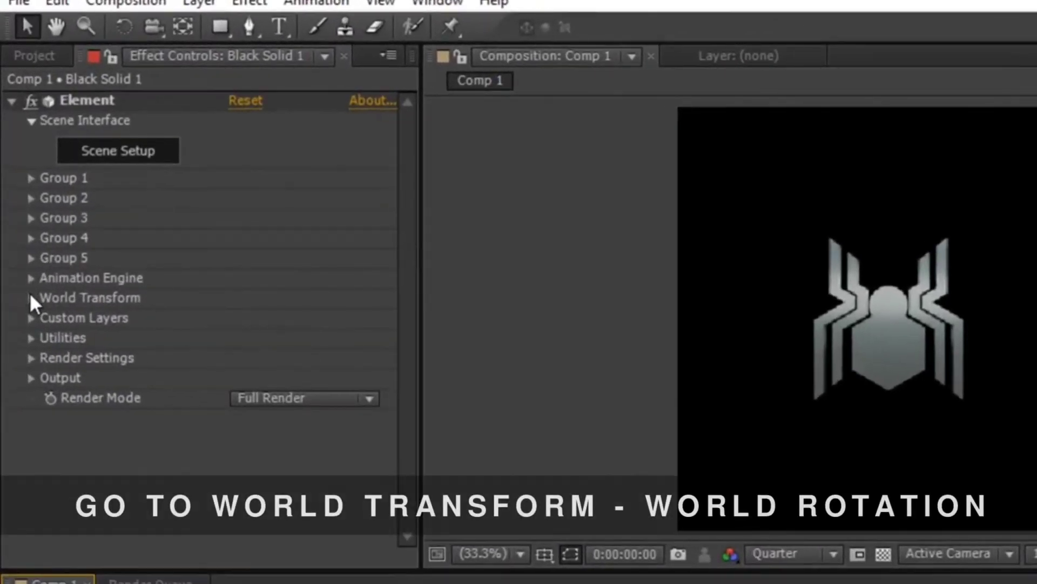
click(30, 298)
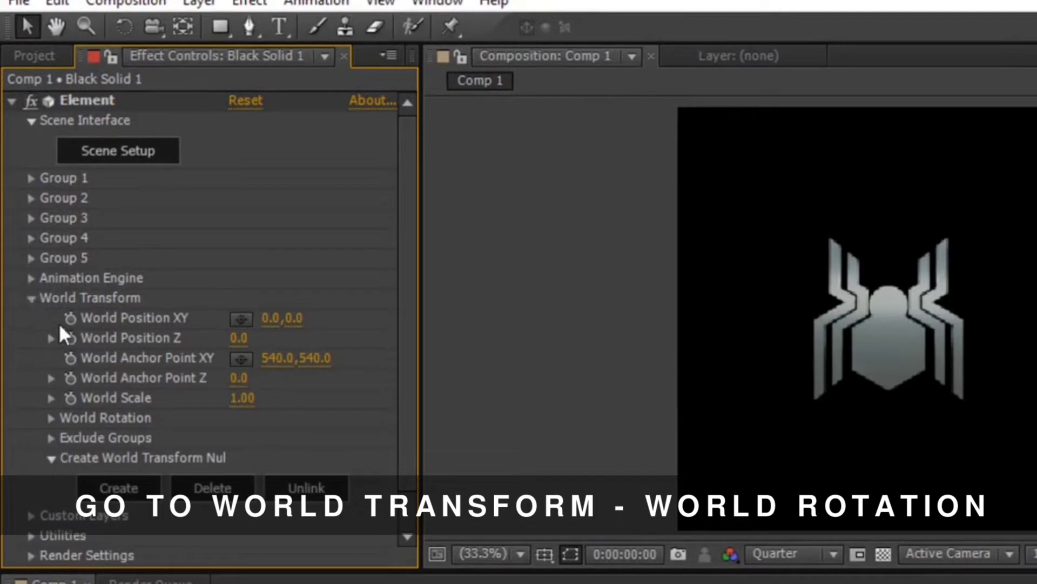
click(53, 418)
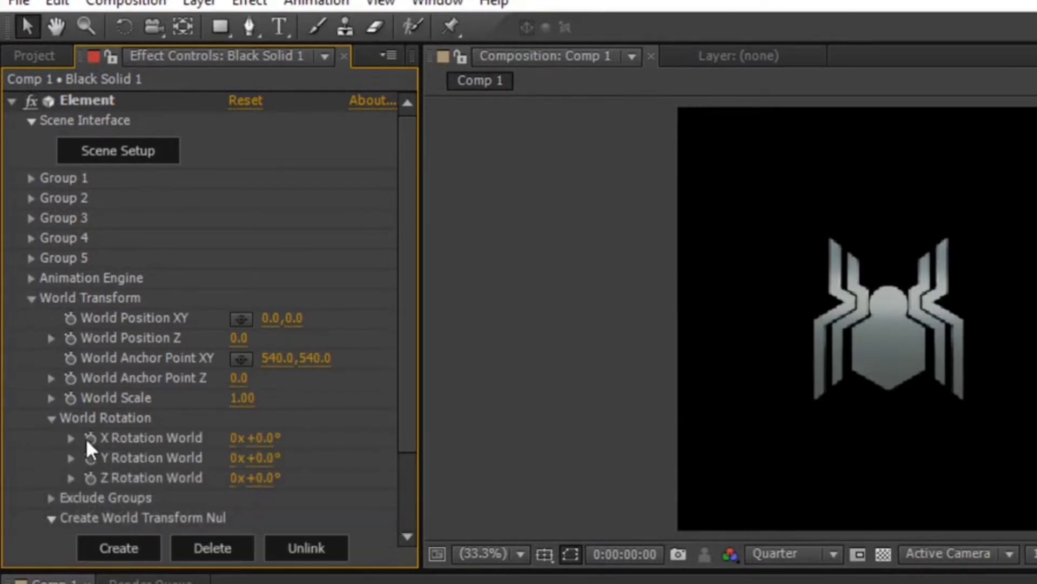
click(92, 457)
text(125)
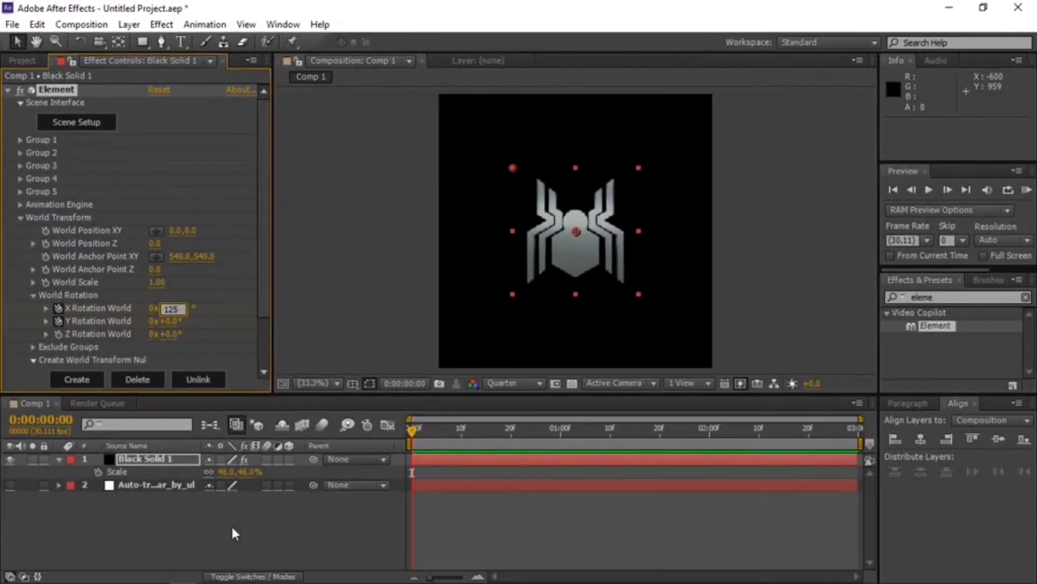
click(354, 510)
key(KP_0)
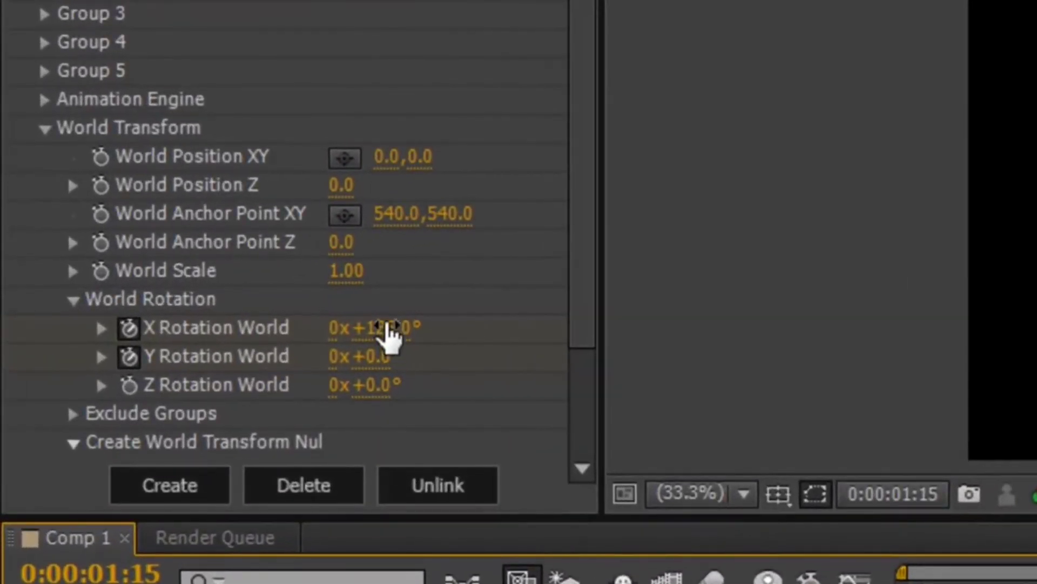
- Set X Rotation World to 0° at 0:00:01:15
click(388, 328)
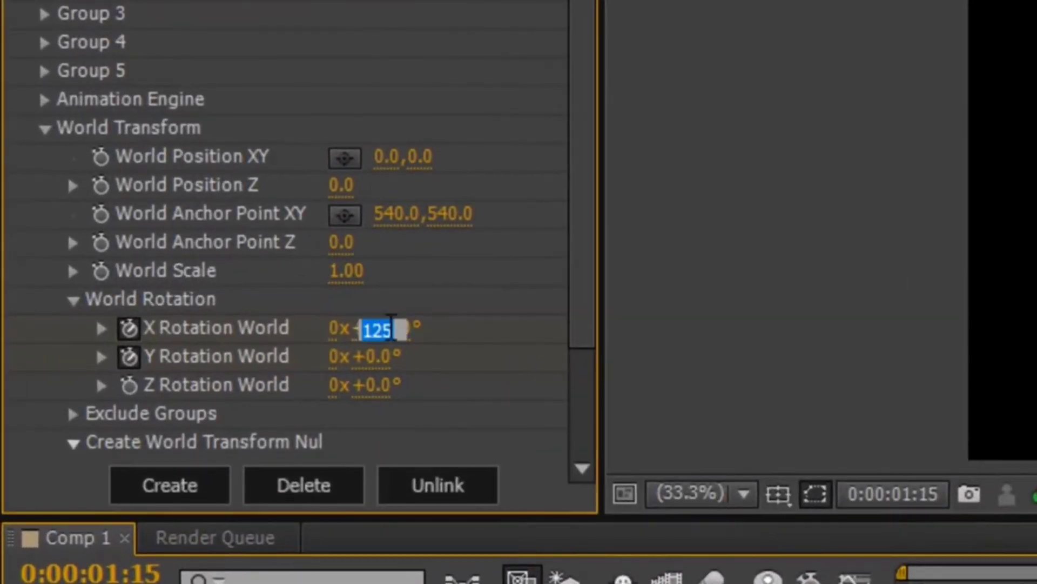
text(0)
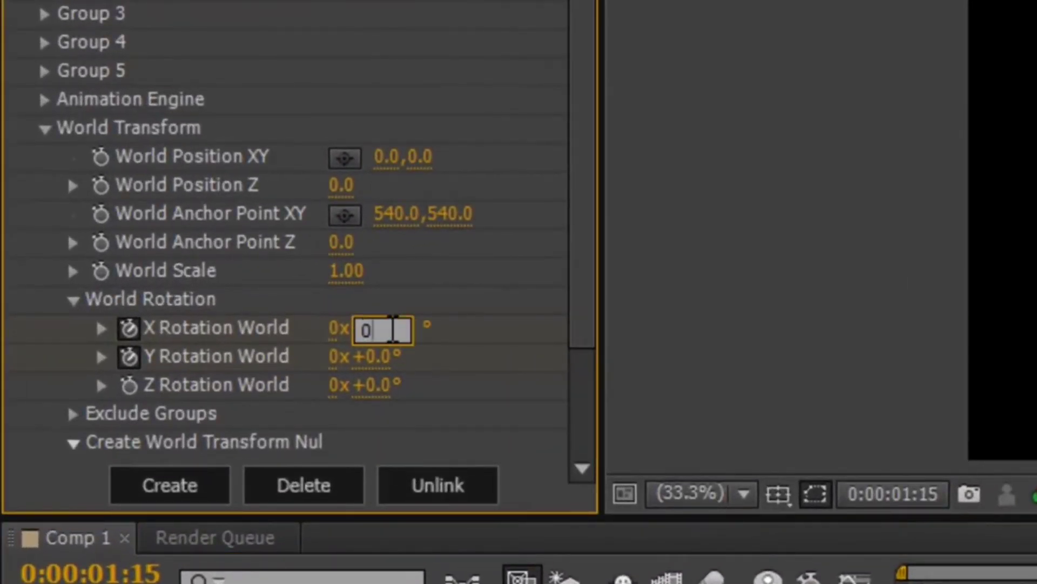
key(Return)
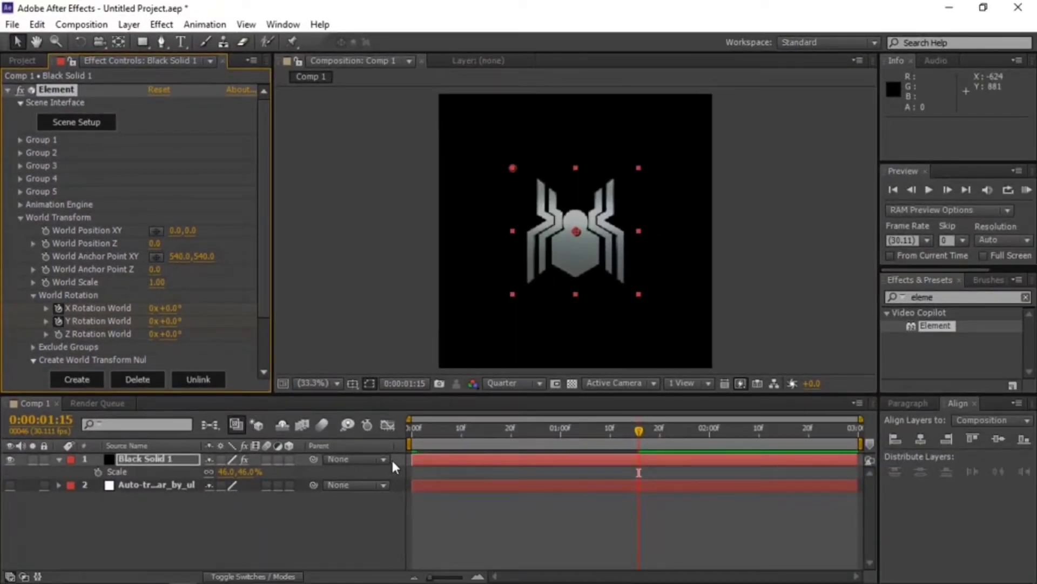
- Keyframe Y Rotation World at 50° at the start of the timeline
key(u)
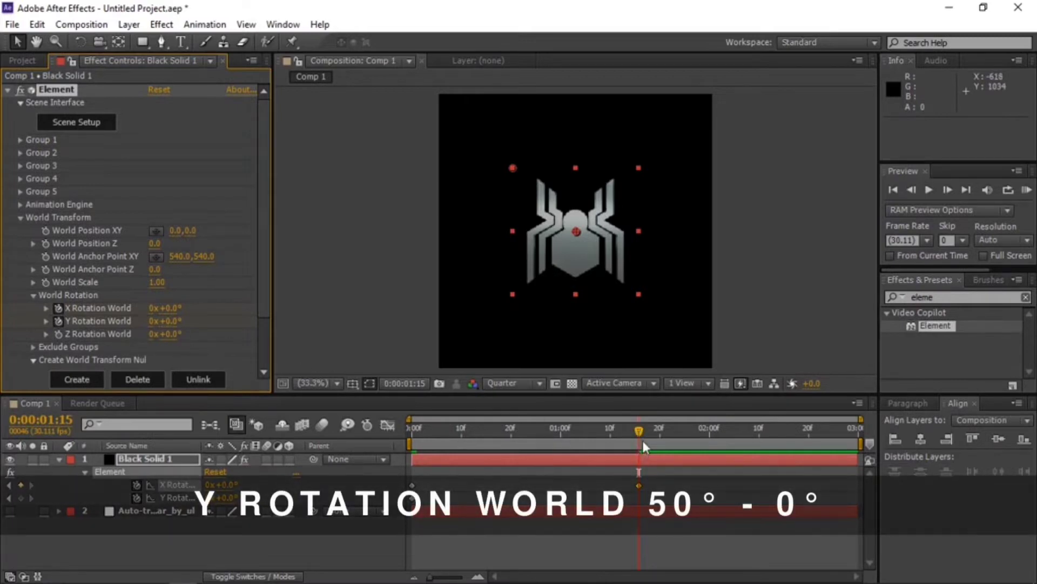
click(636, 428)
key(Home)
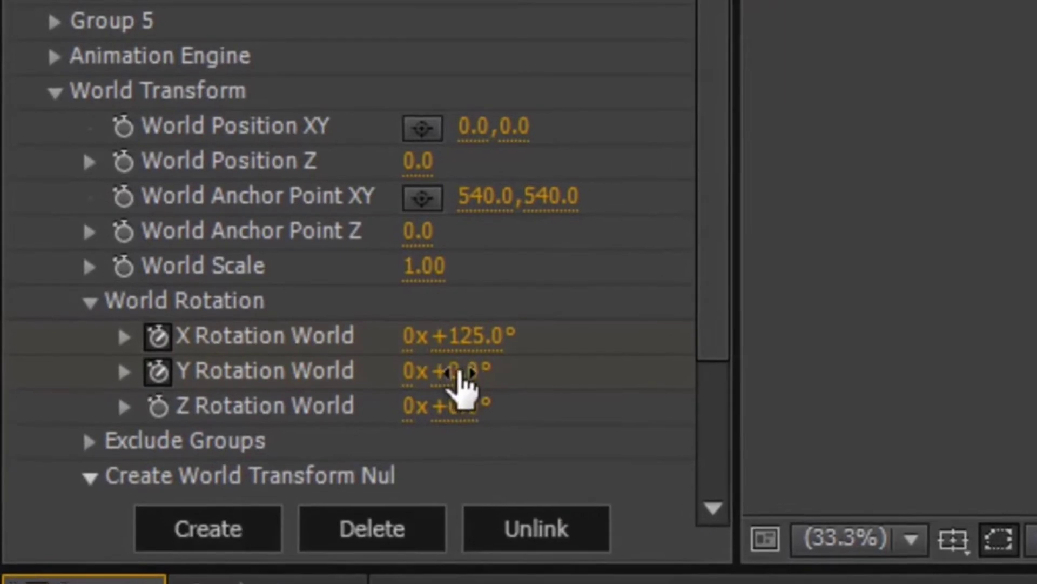
click(461, 373)
text(50)
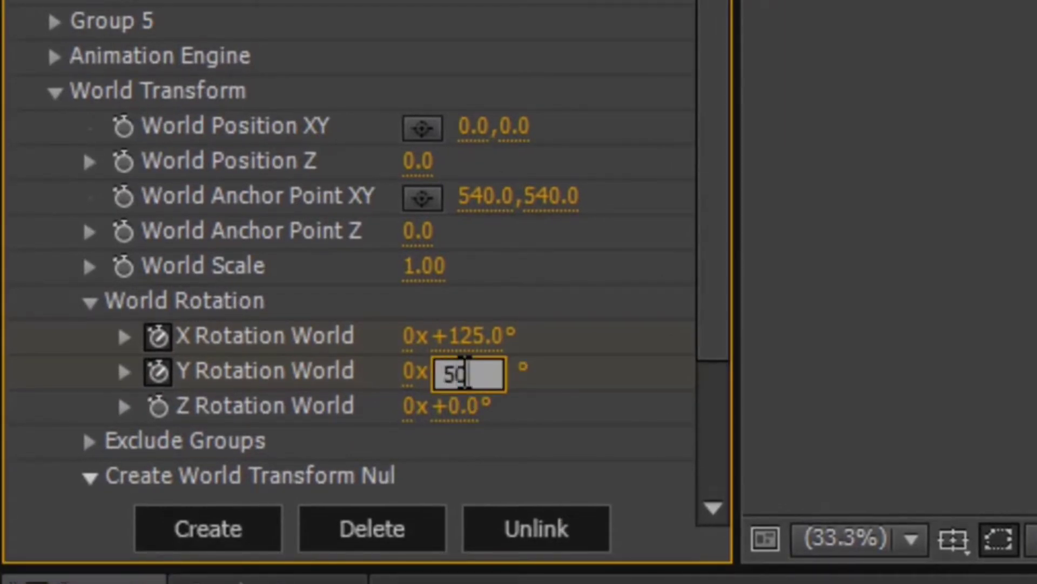
key(Return)
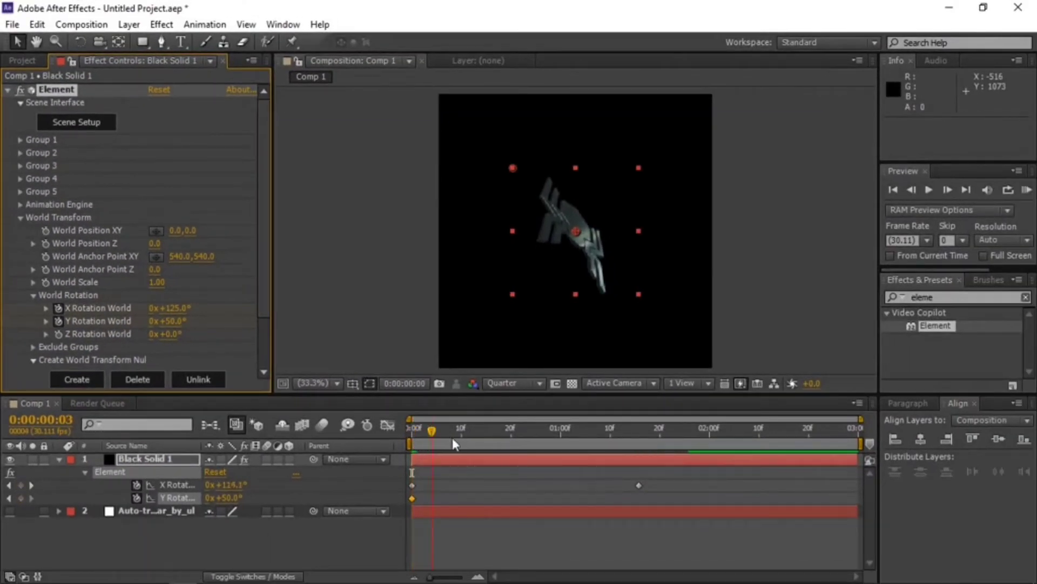
- Set Y Rotation World to 0° at 0:00:01:15 and switch preview resolution to Half
drag(516, 444, 649, 456)
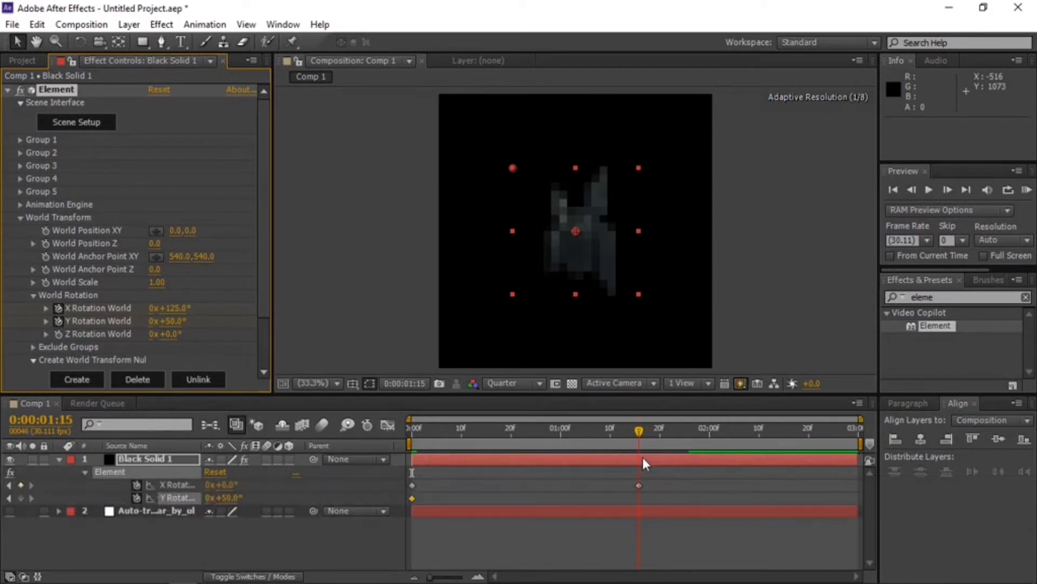
click(173, 321)
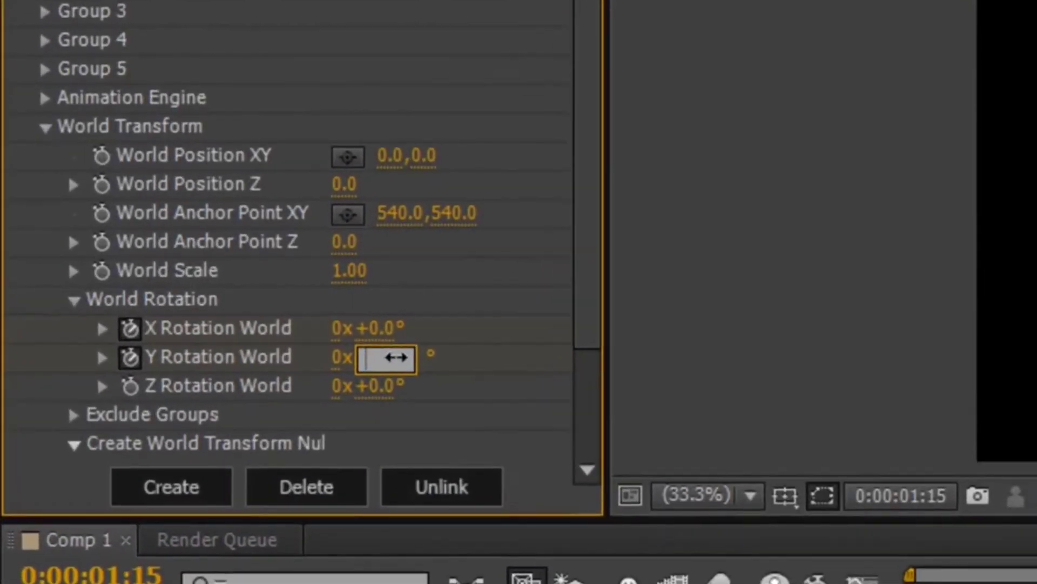
key(Return)
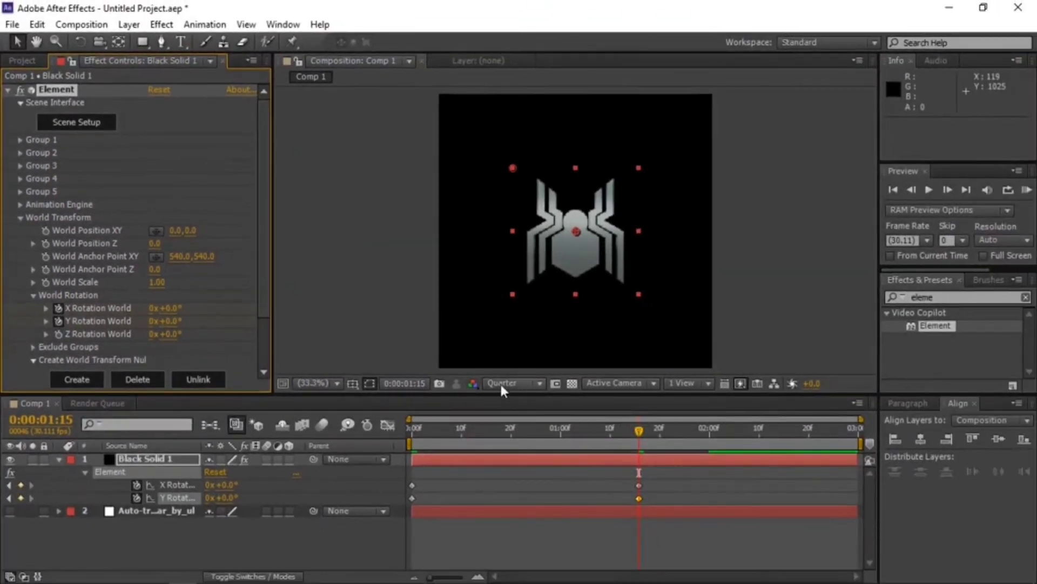
click(502, 384)
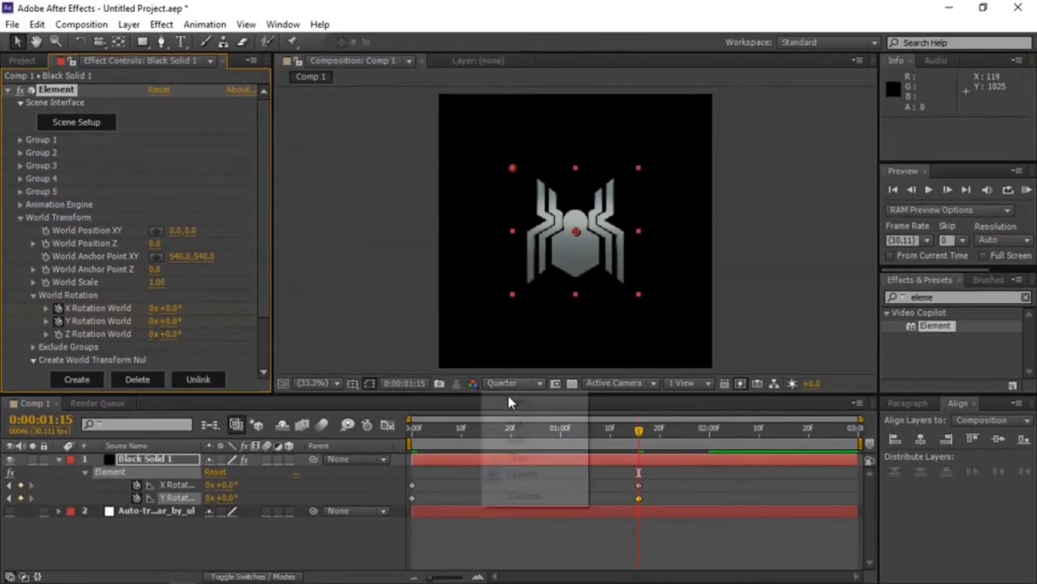
click(519, 440)
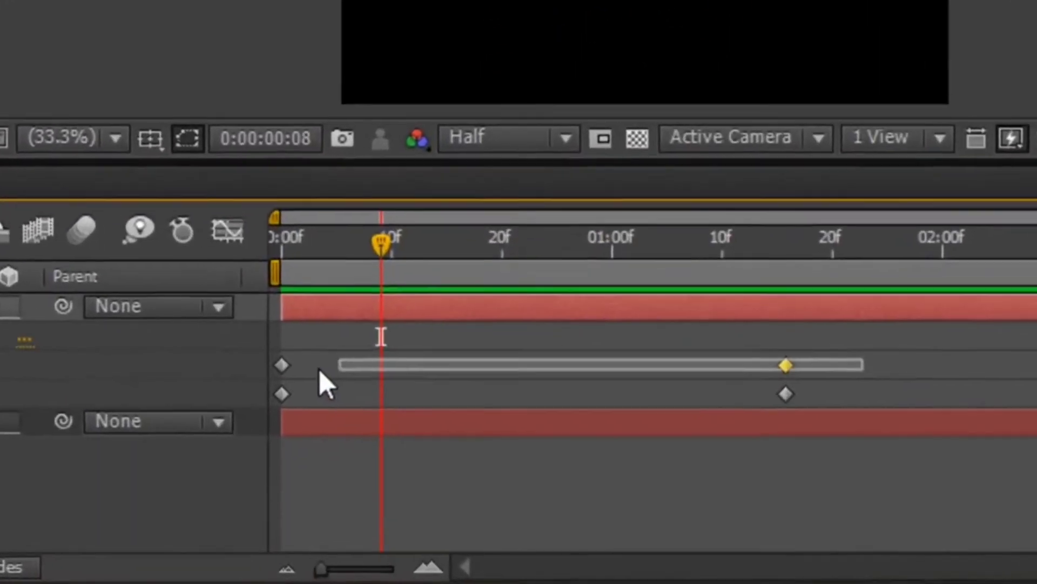
- Easy-ease the first rotation's keyframes and reshape its value curve to drop steeply, then settle slowly
drag(319, 370, 280, 401)
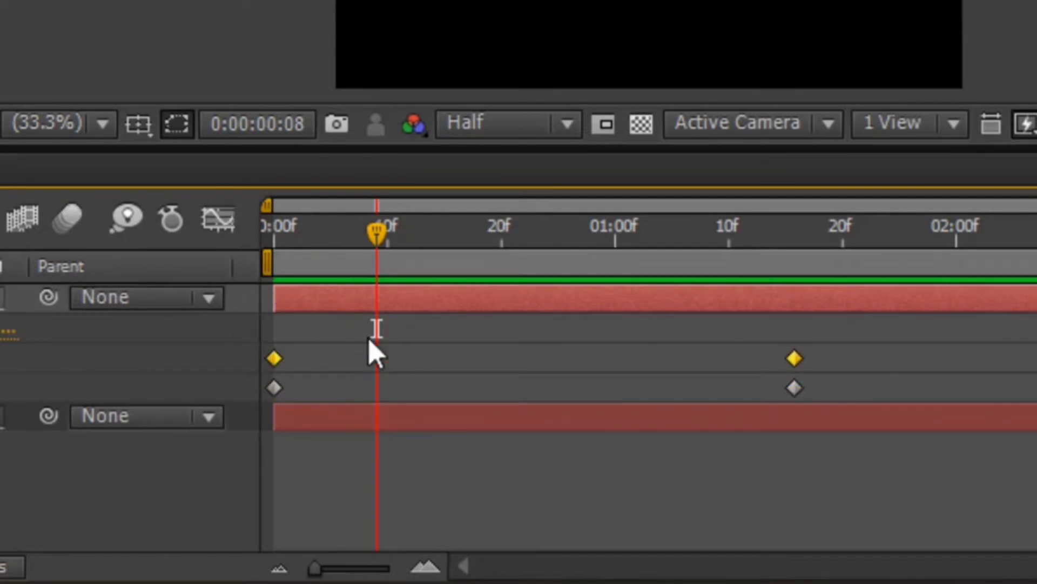
right_click(800, 362)
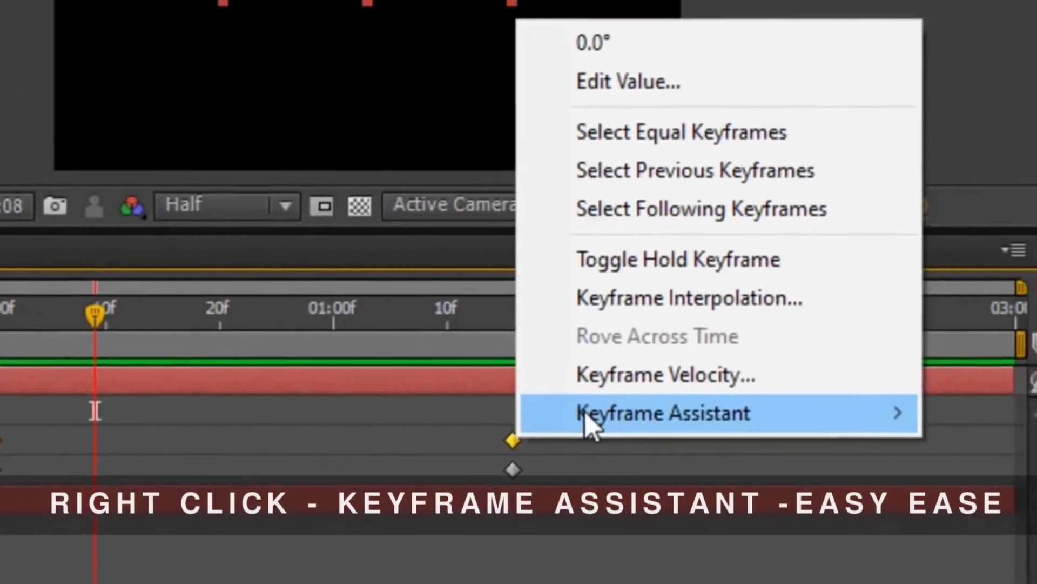
mouse_move(686, 442)
click(442, 243)
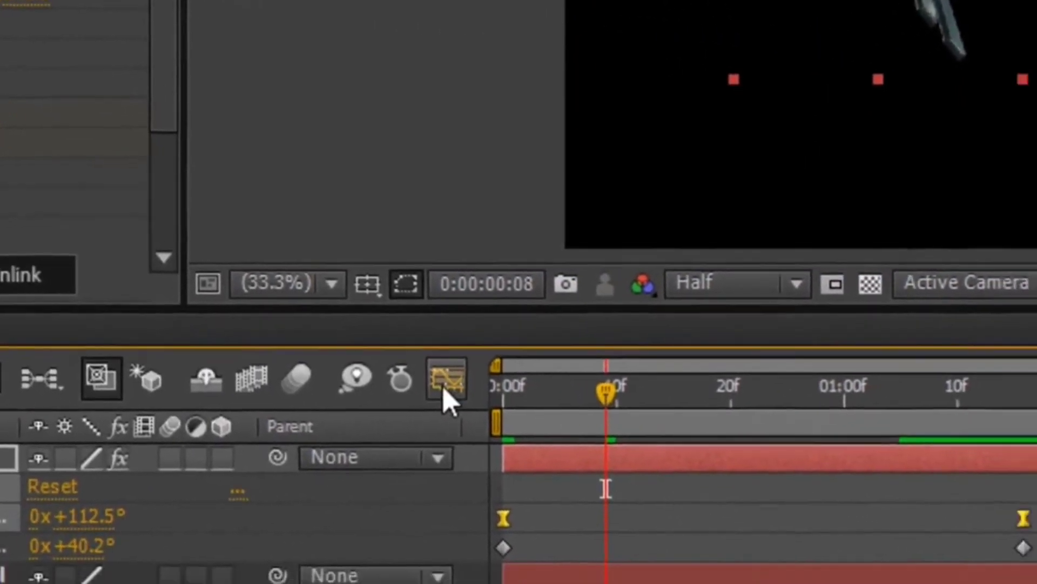
click(142, 255)
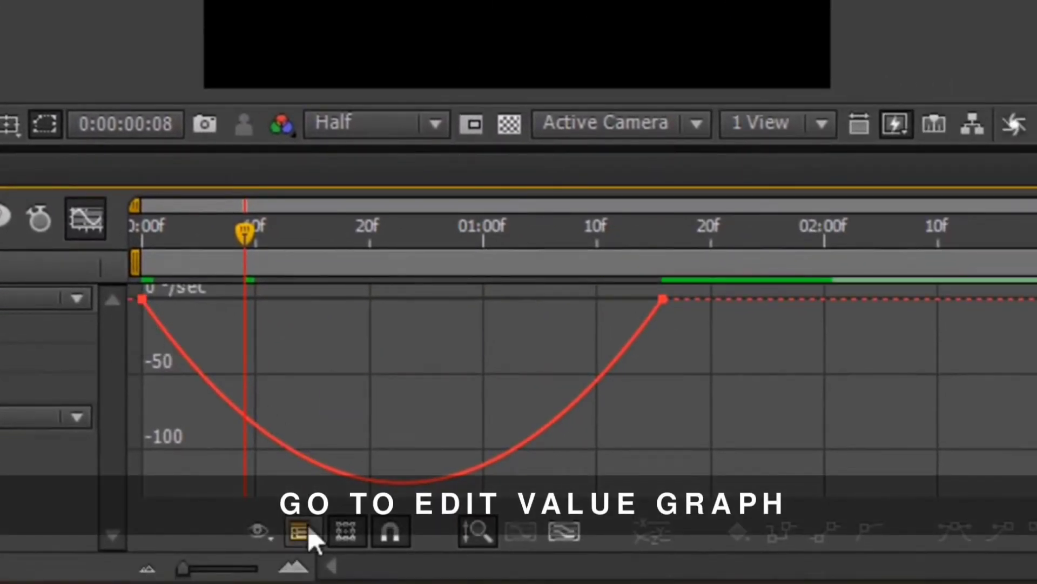
click(363, 556)
click(391, 167)
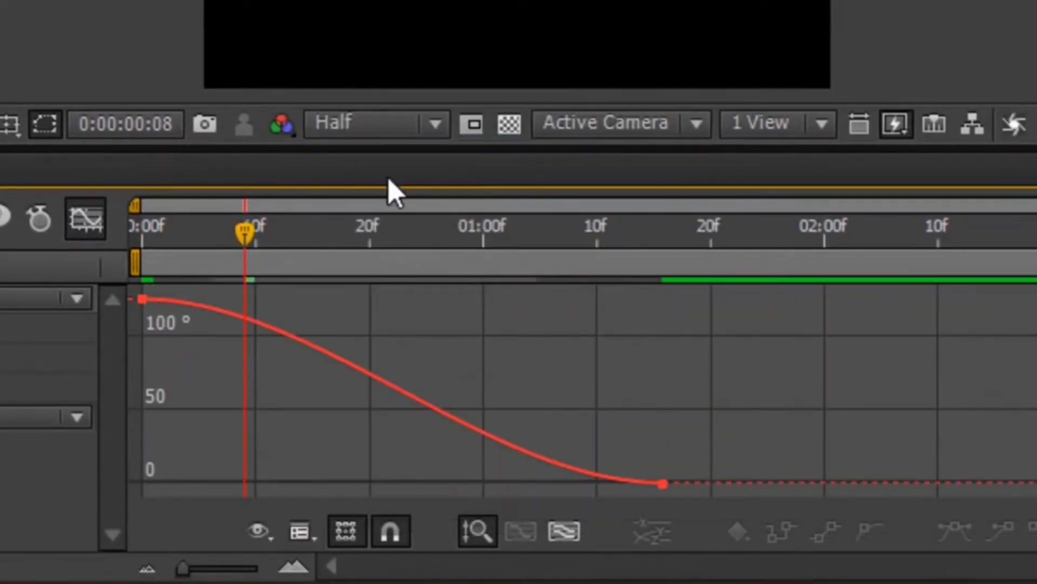
click(258, 323)
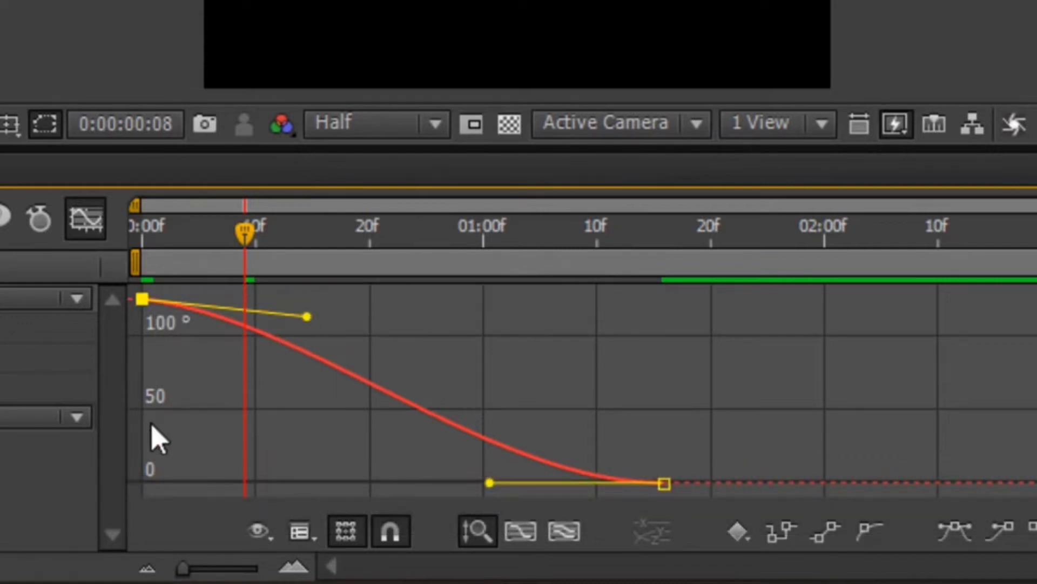
mouse_move(315, 299)
mouse_down()
mouse_move(145, 432)
mouse_move(160, 443)
mouse_up()
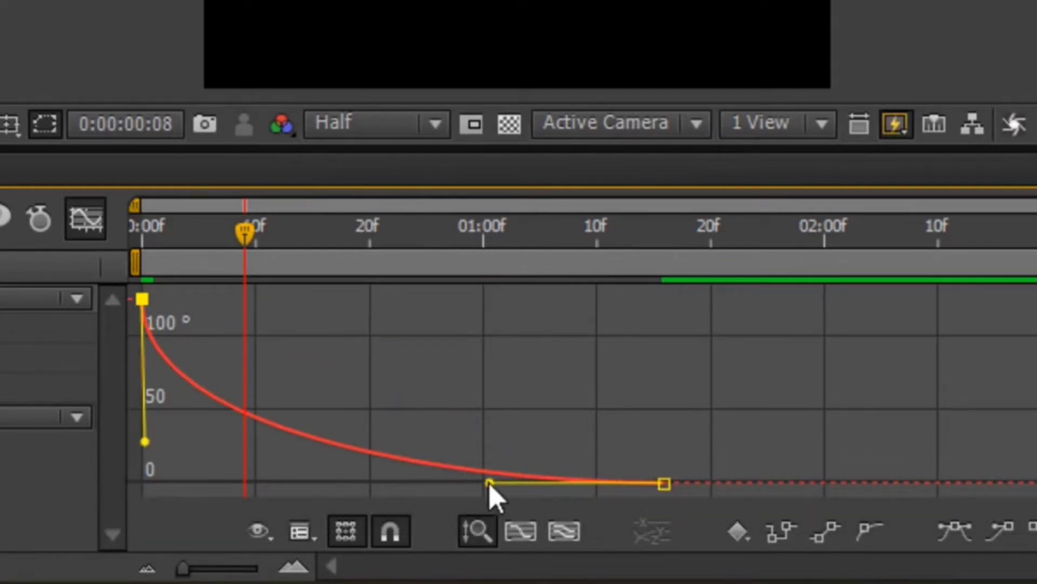
mouse_move(489, 483)
mouse_down()
mouse_move(326, 471)
mouse_move(327, 482)
mouse_up()
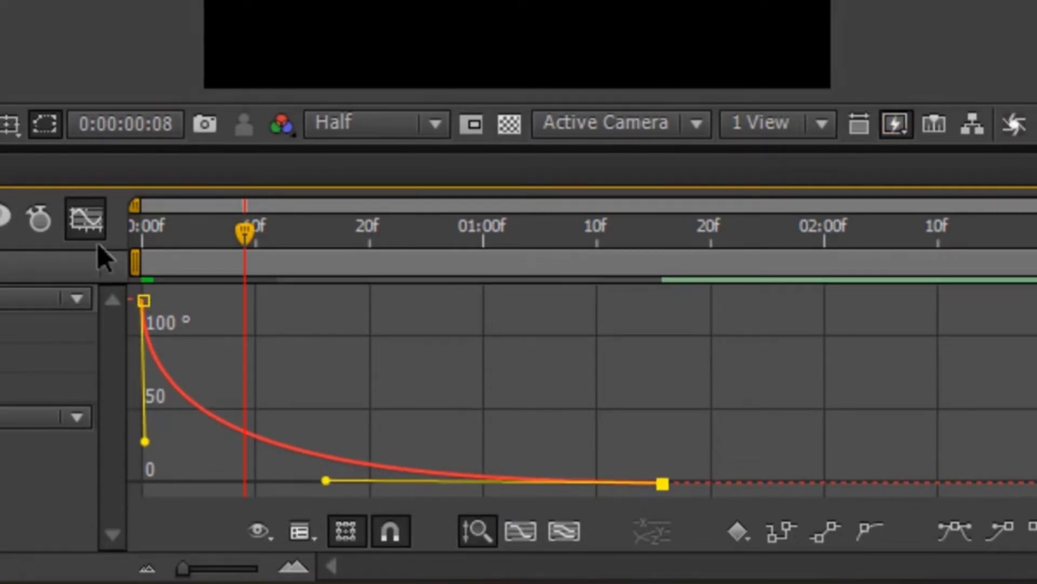
click(85, 220)
- Give the other rotation the same Easy Ease with a steep start and long slow settle
drag(697, 385, 128, 394)
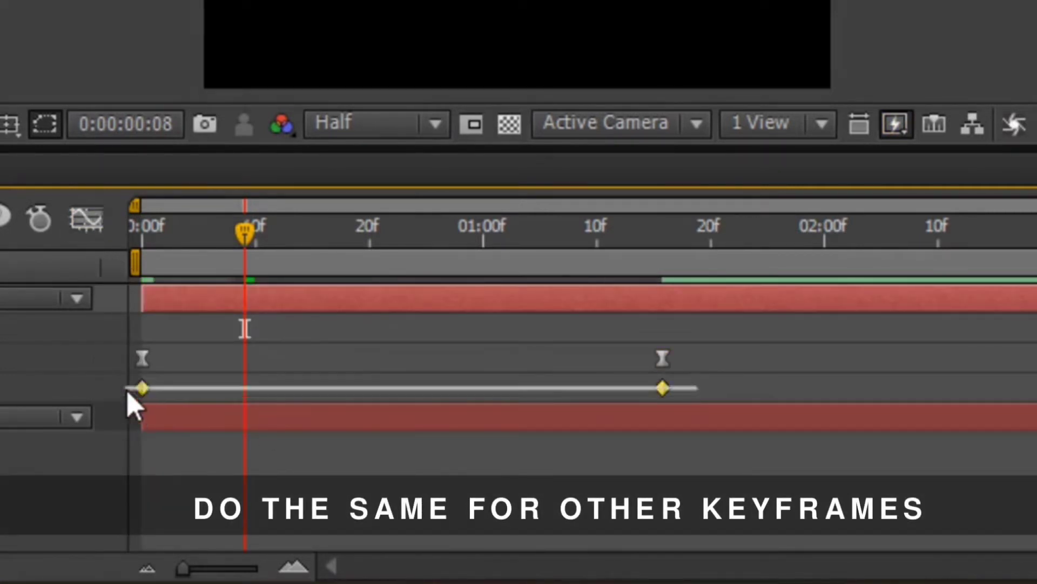
right_click(663, 388)
mouse_move(729, 361)
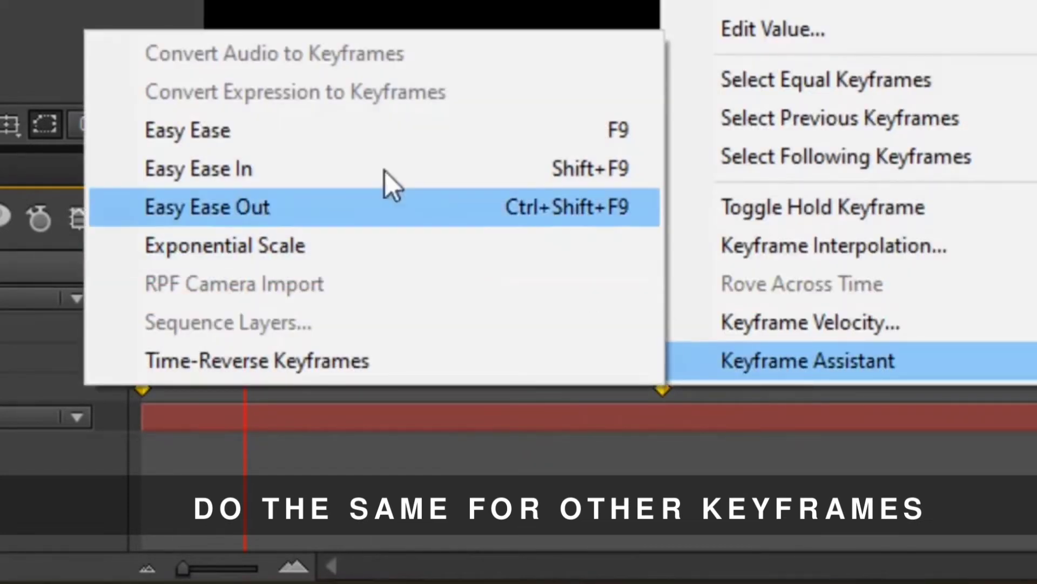
click(411, 143)
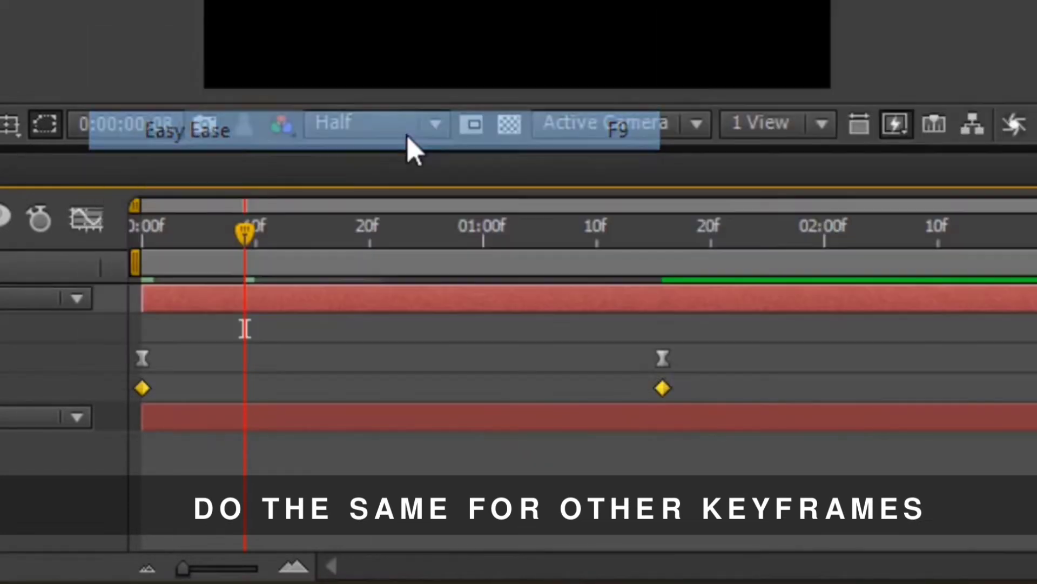
click(89, 219)
click(142, 299)
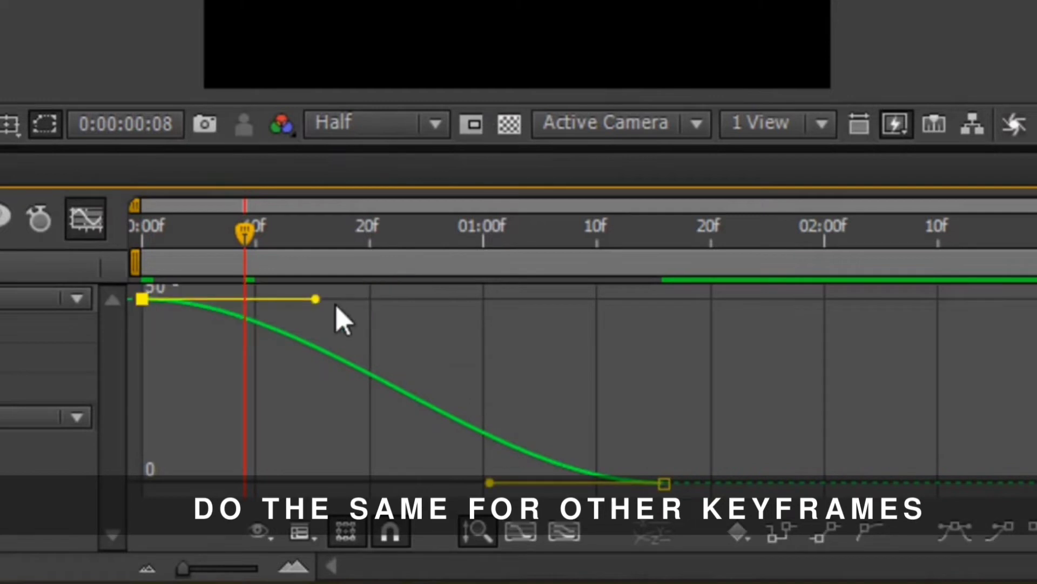
drag(315, 299, 145, 420)
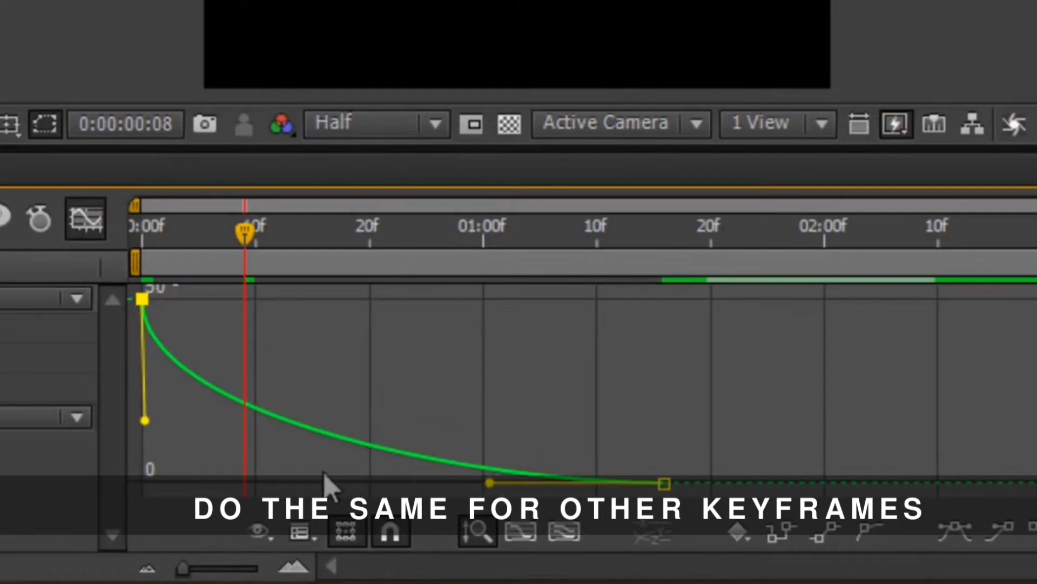
drag(489, 482, 272, 473)
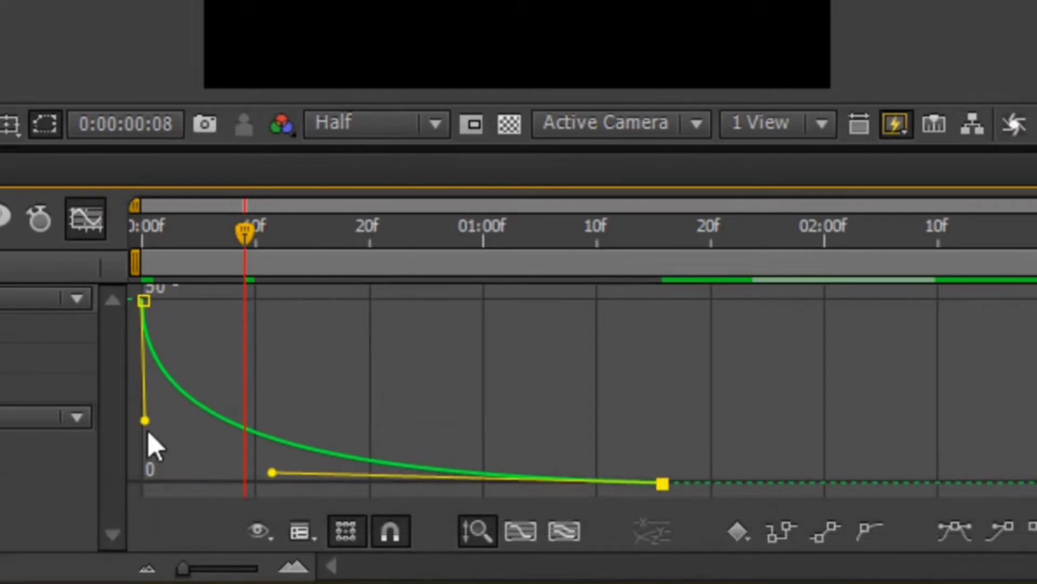
key(shift+F3)
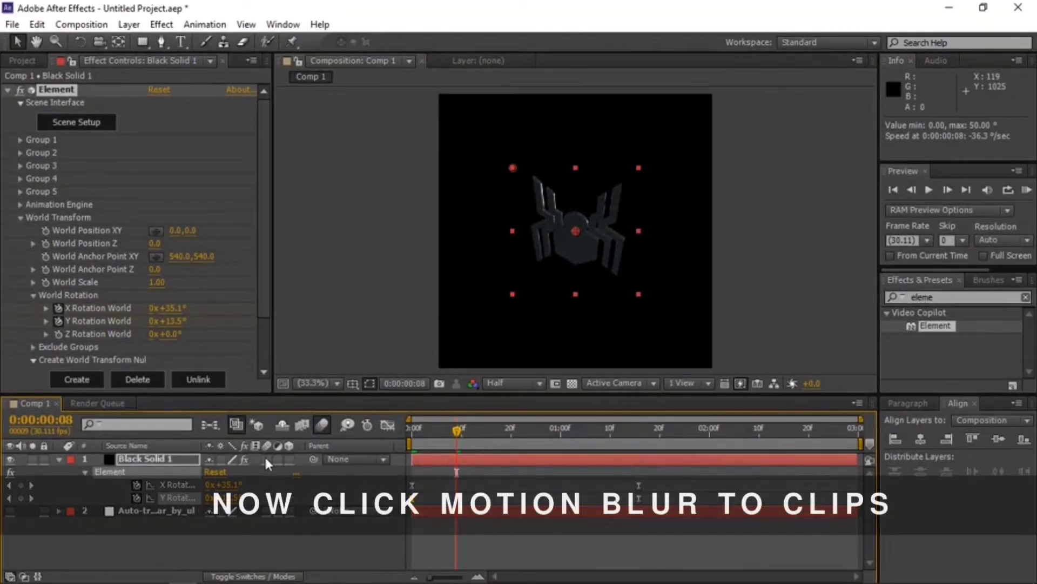
- Enable motion blur on the spider layer, key Y Rotation World to 19° at 0:00:02:09, and preview
click(266, 459)
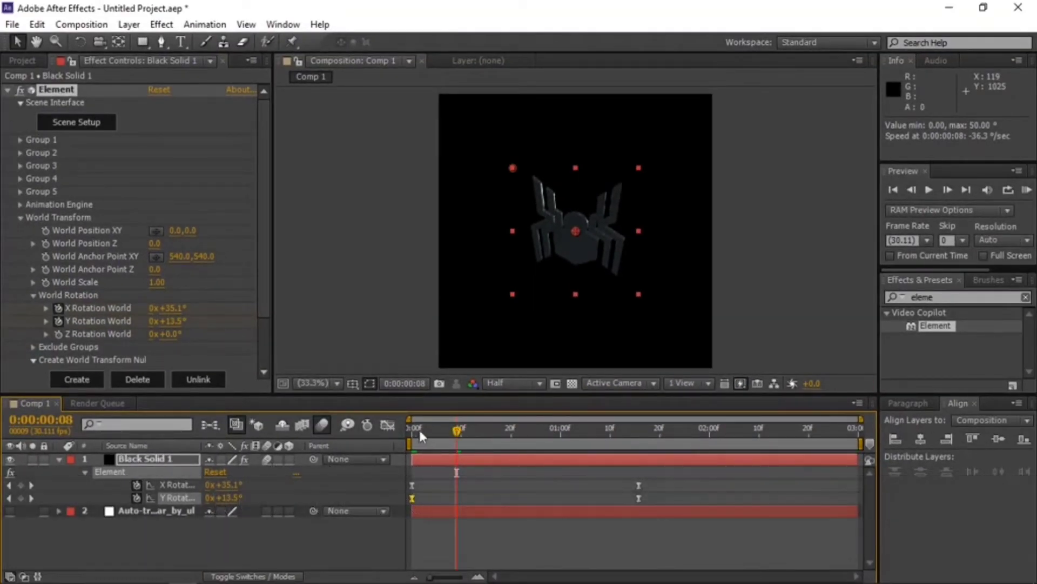
click(757, 431)
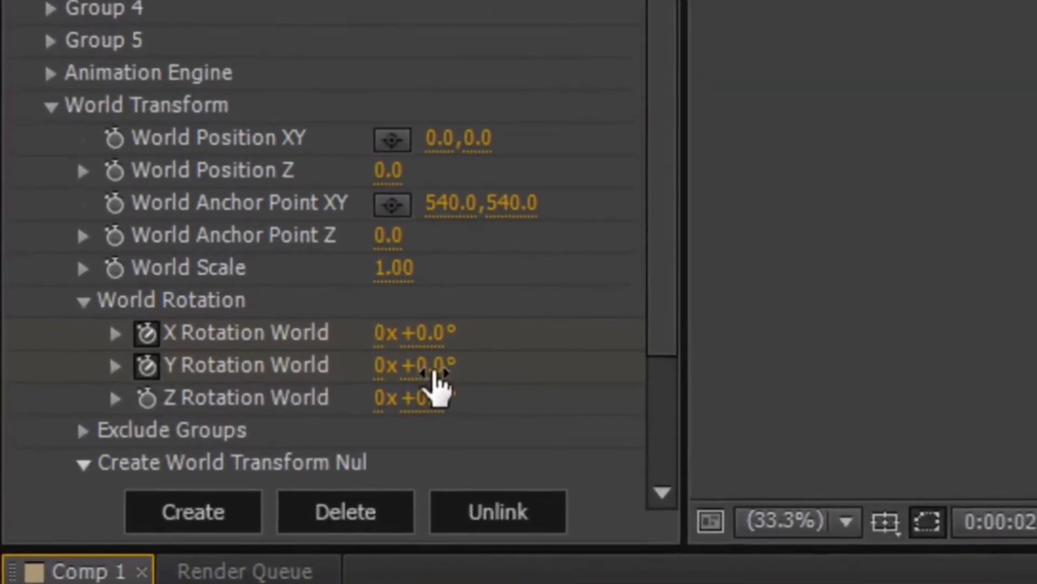
drag(459, 370, 468, 370)
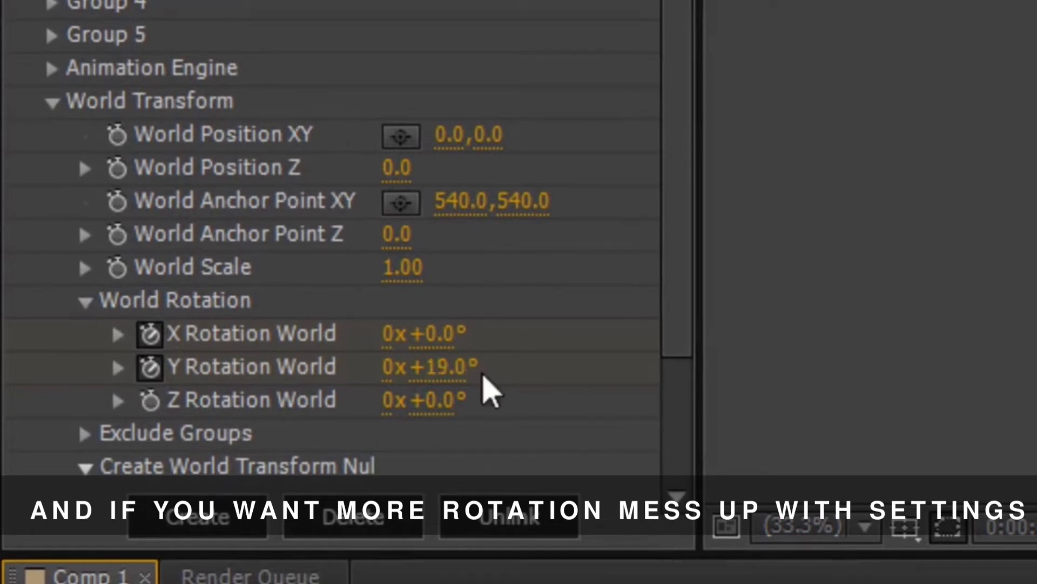
click(484, 386)
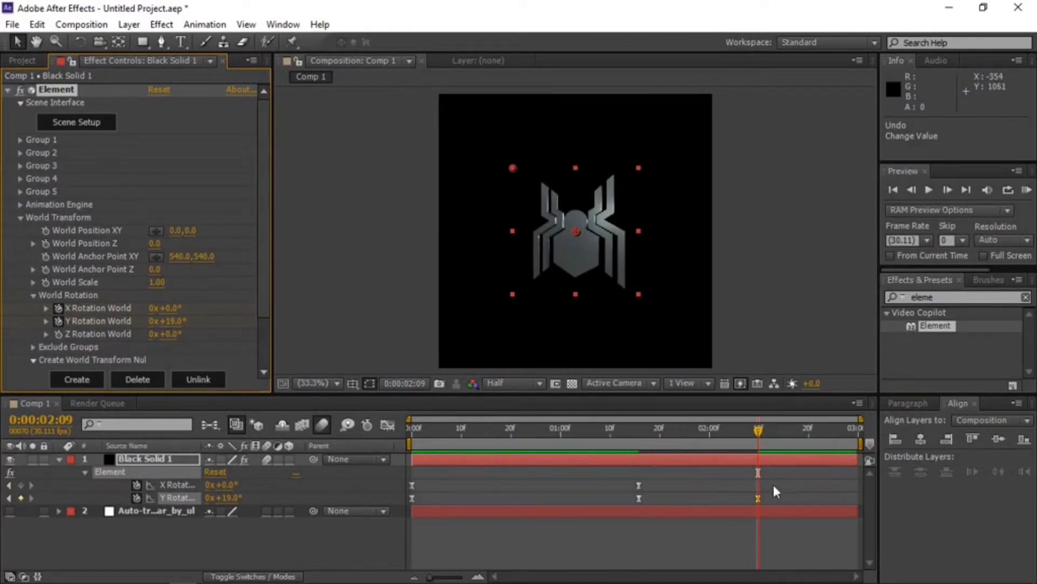
click(773, 502)
key(space)
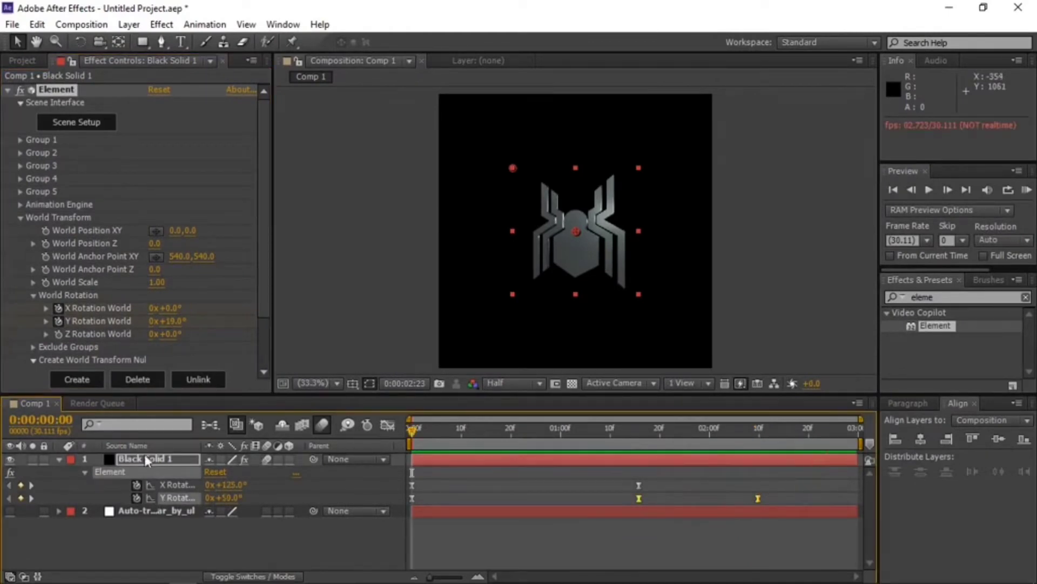
- Create a white 'SMOD' text layer and align it to the horizontal centre over the spider
click(60, 459)
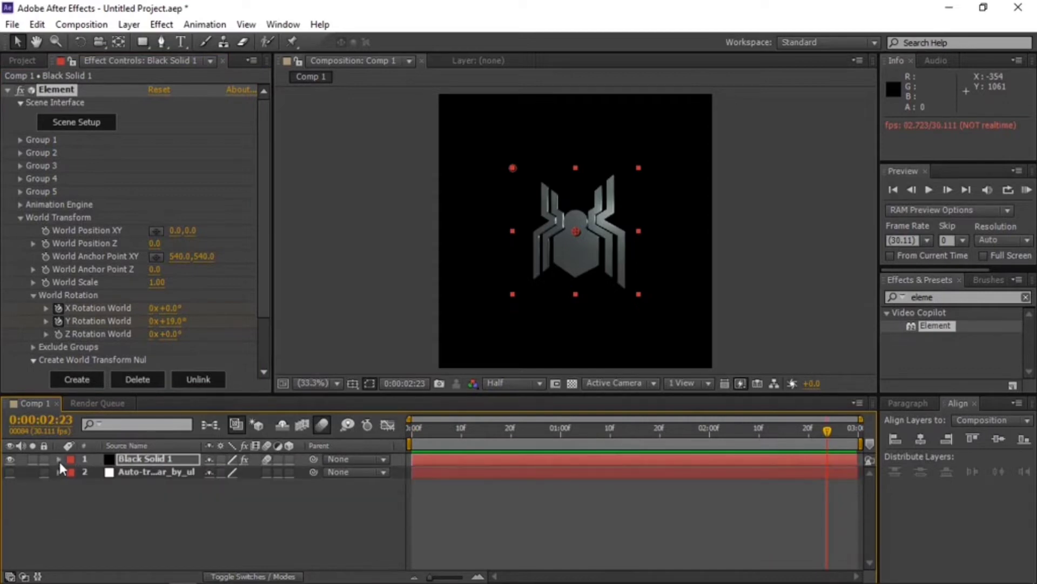
right_click(137, 503)
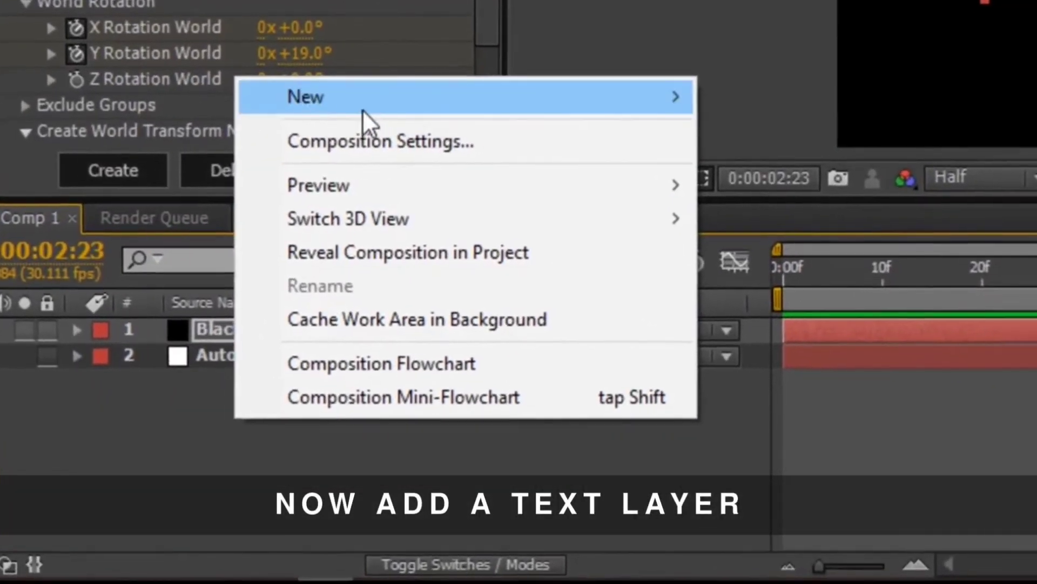
mouse_move(281, 254)
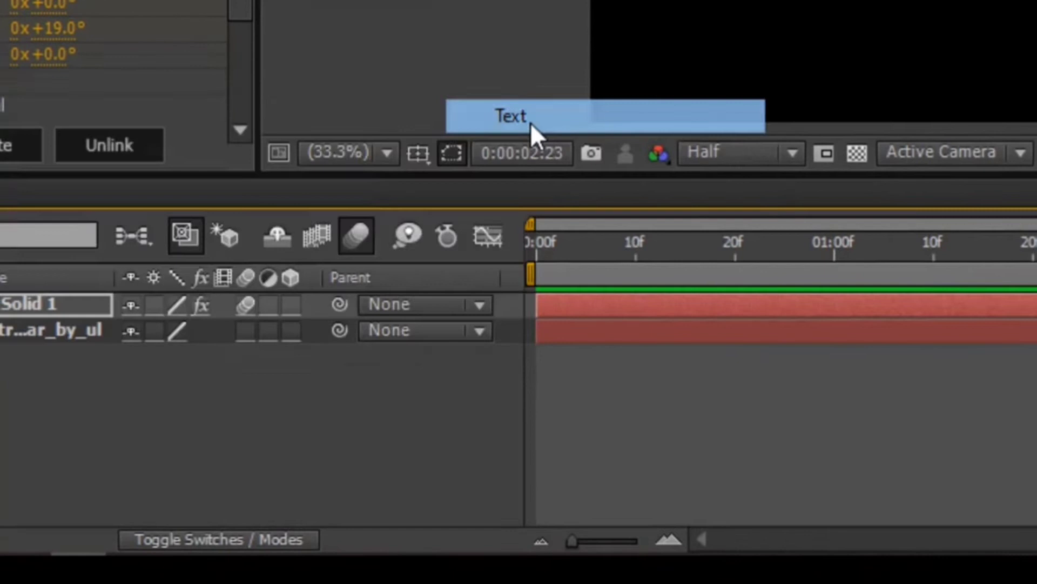
click(527, 118)
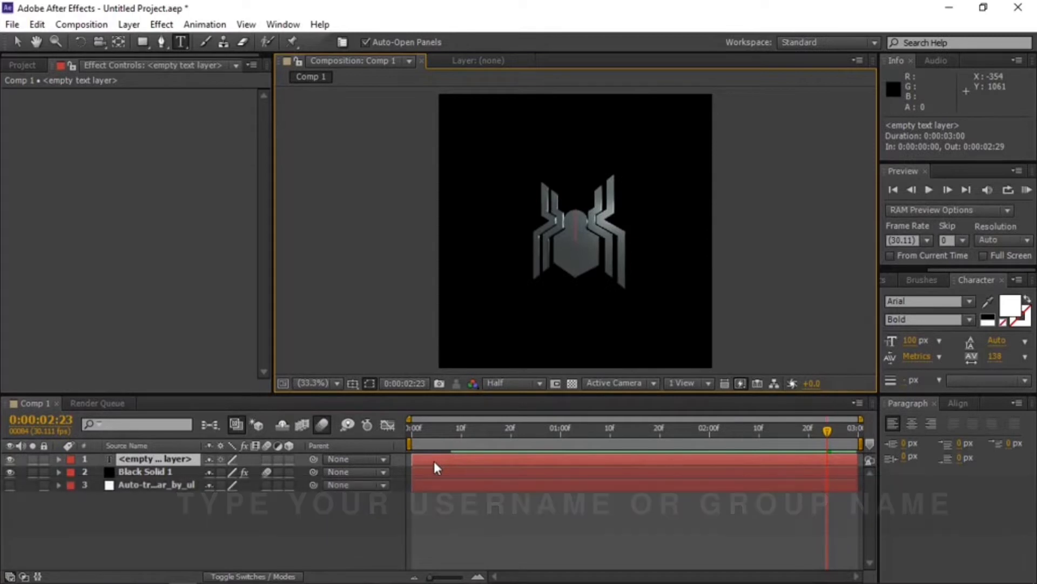
text(SM)
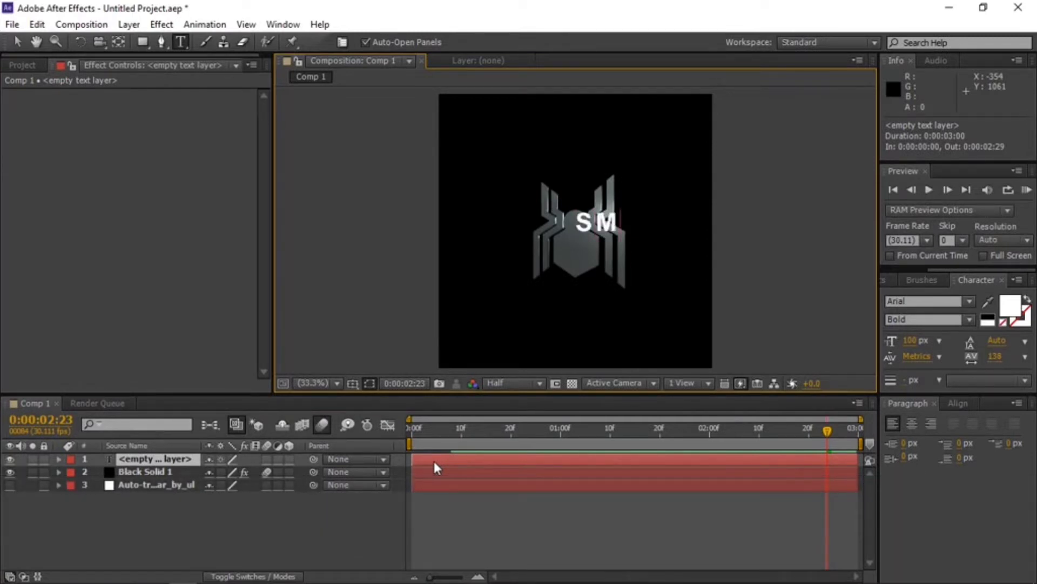
text(OD)
click(958, 403)
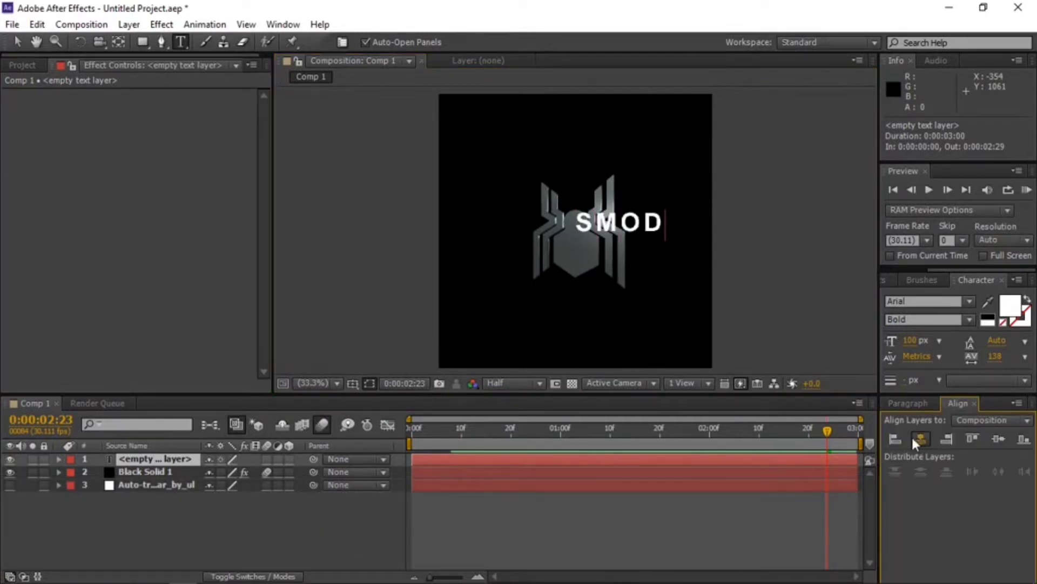
key(Caps_Lock)
key(Caps_Lock)
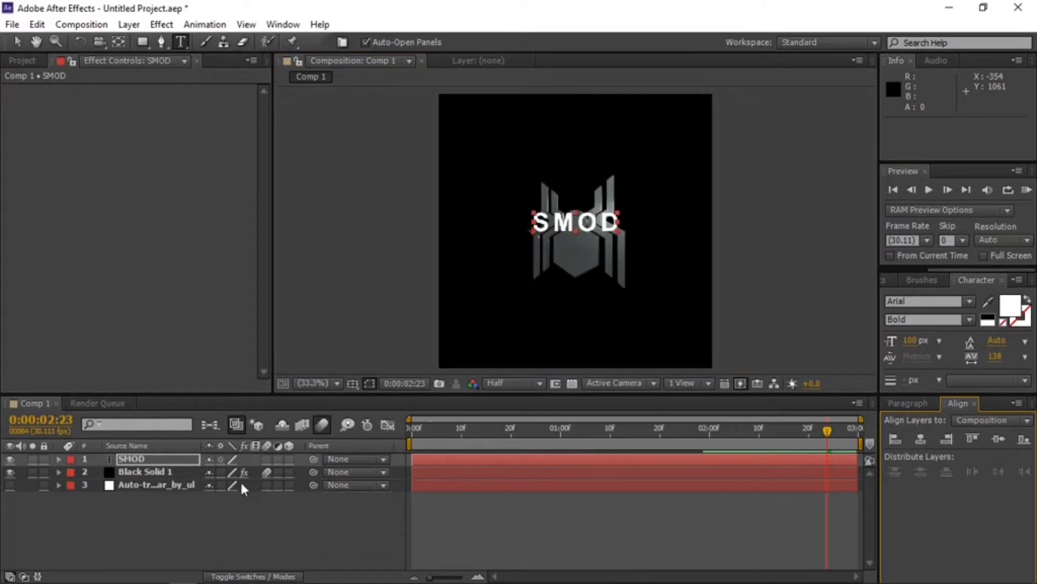
click(177, 472)
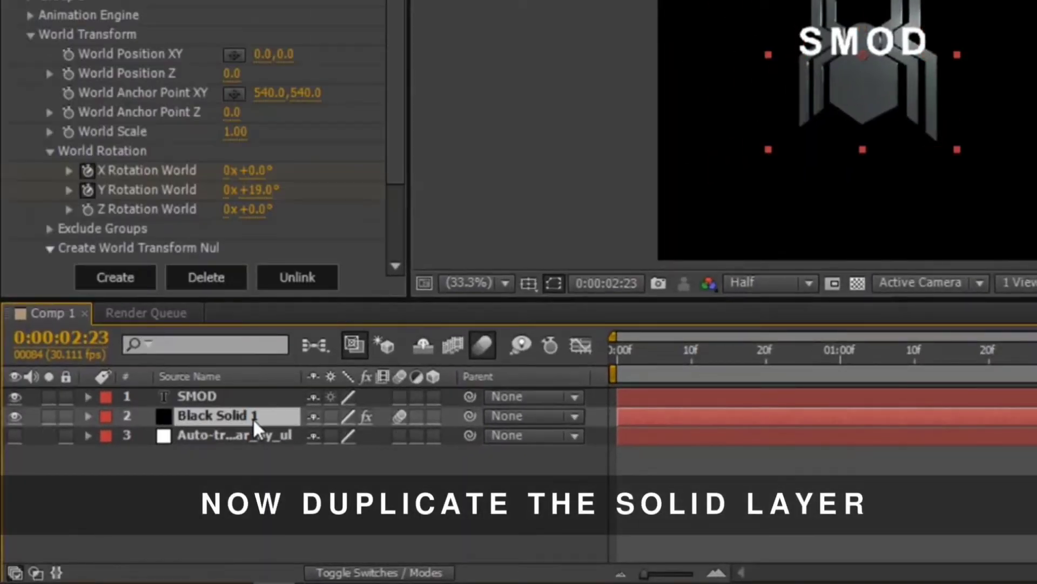
- Duplicate Black Solid 1 and move the copy above the SMOD text layer
key(ctrl+d)
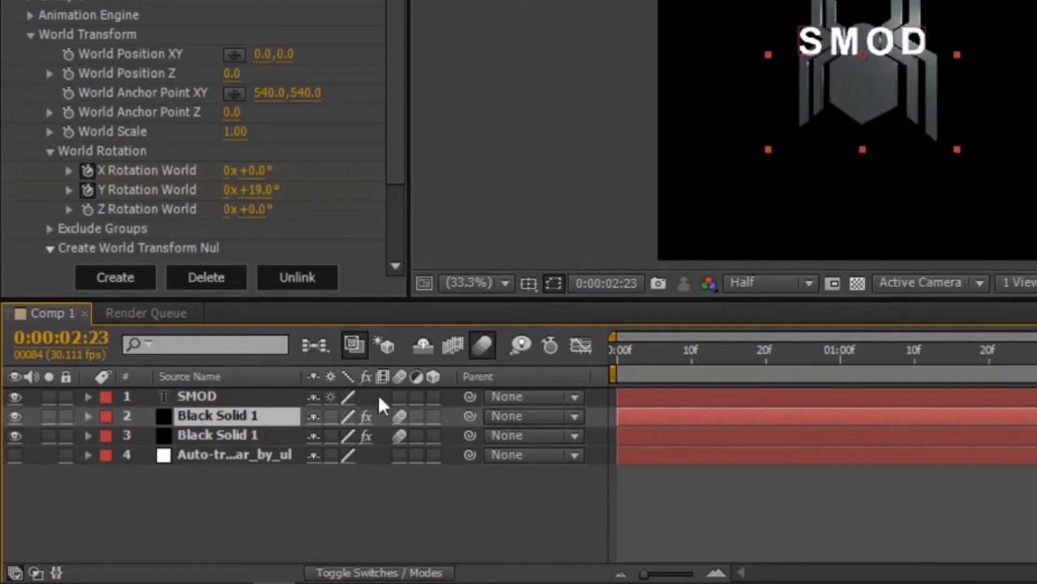
drag(284, 410, 283, 394)
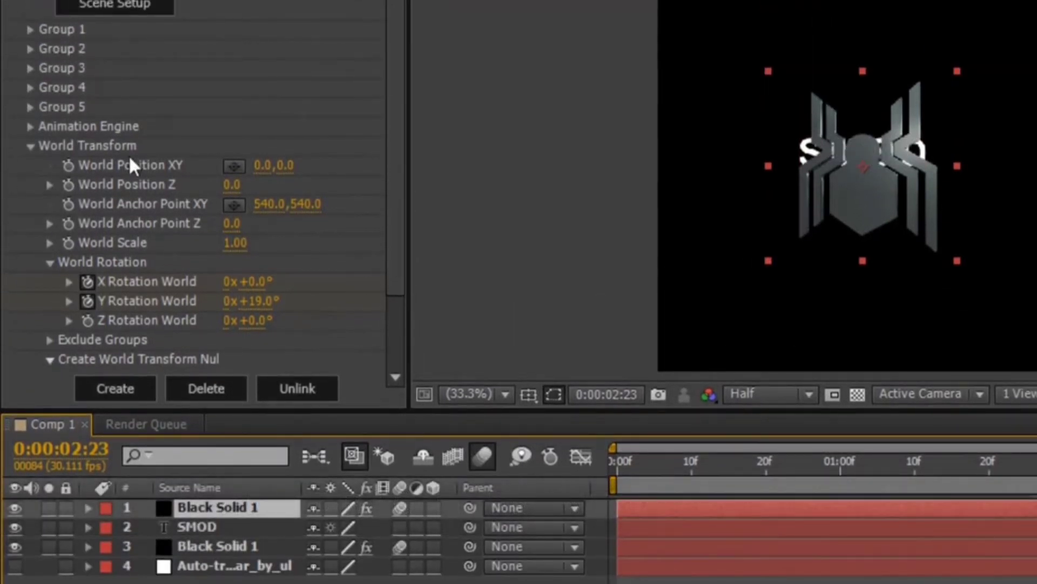
click(30, 145)
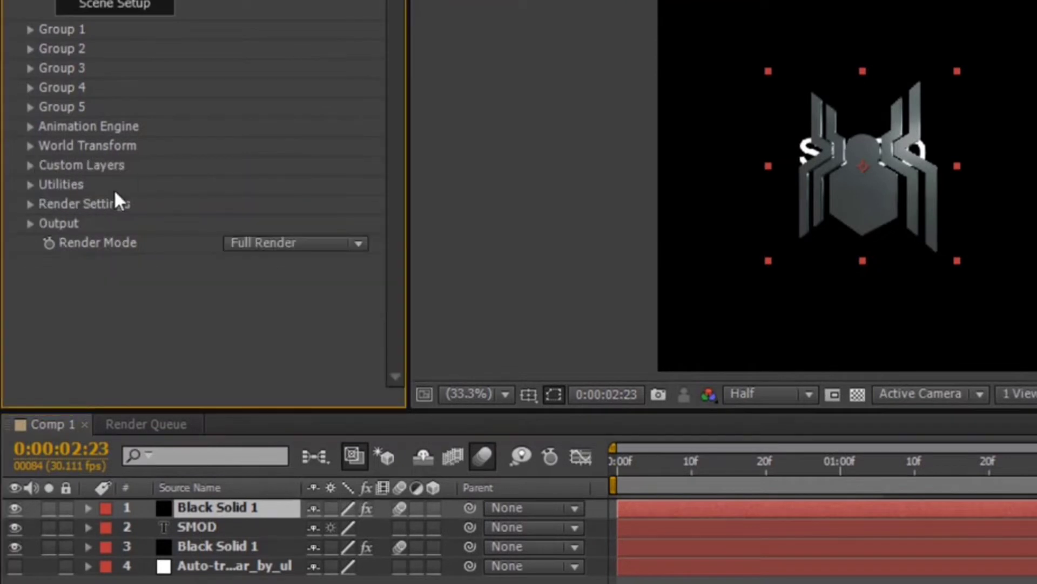
- Set Element's Custom Text and Masks Path Layer 1 to the SMOD layer
click(31, 165)
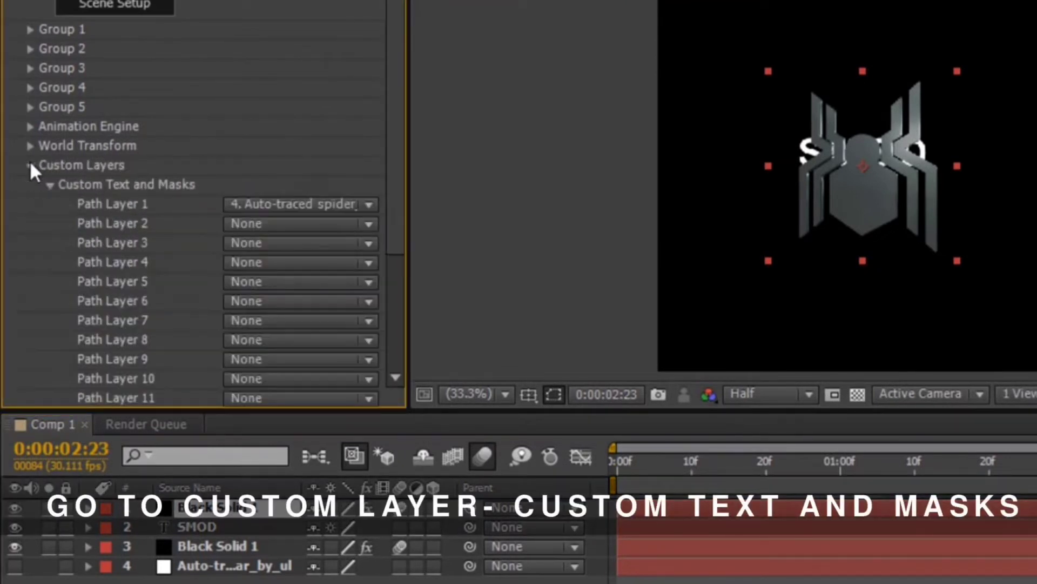
scroll(192, 129, down, 3)
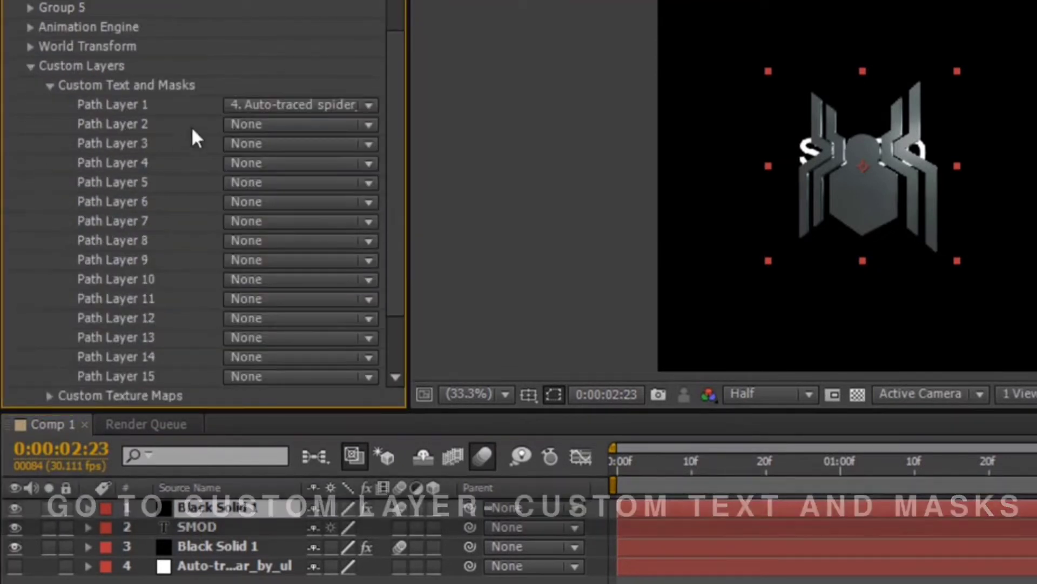
click(244, 106)
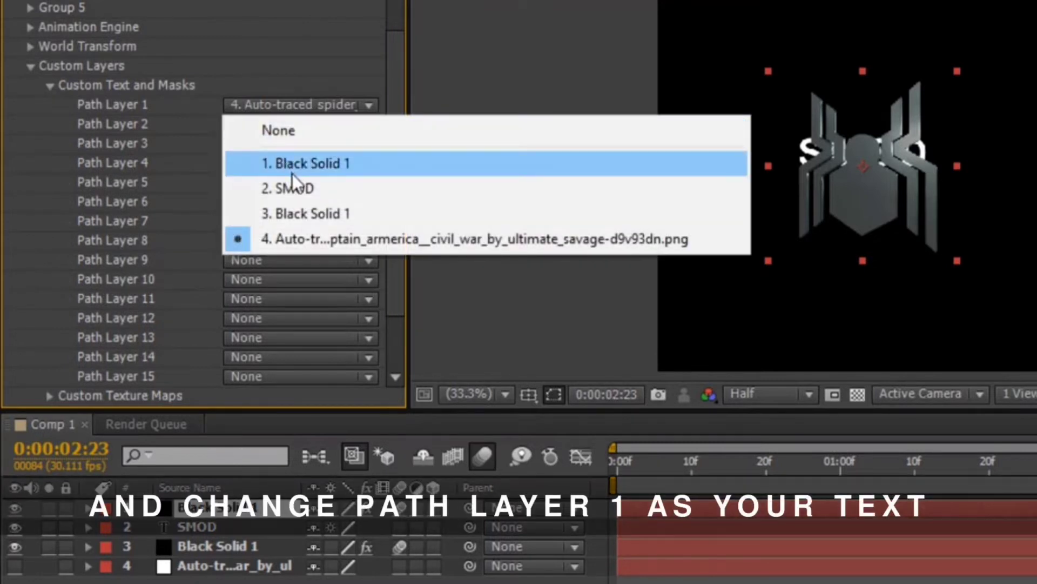
click(300, 186)
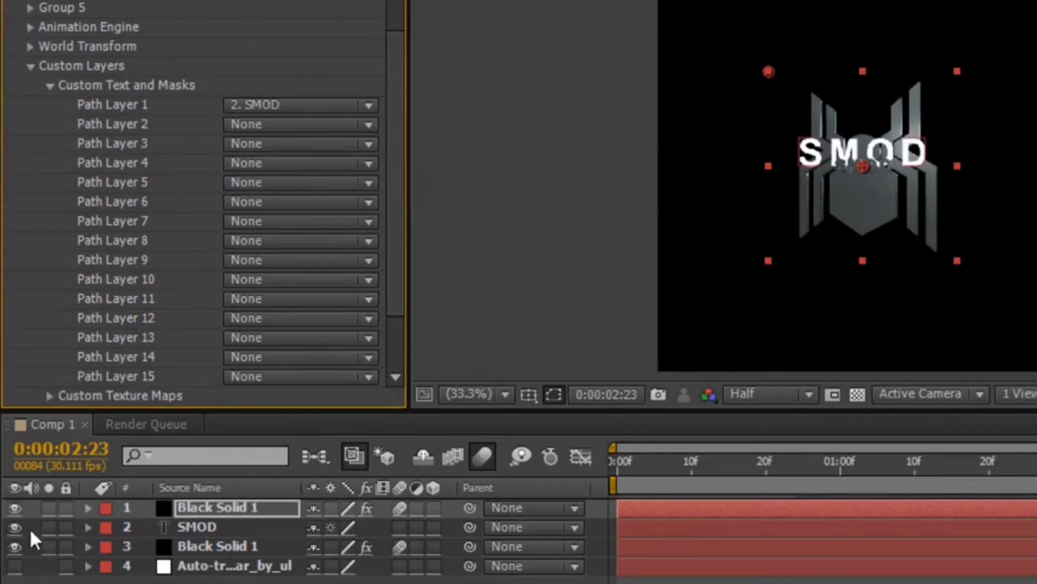
- Hide the SMOD layer, scale Black Solid 1 to 92%, and preview
click(14, 526)
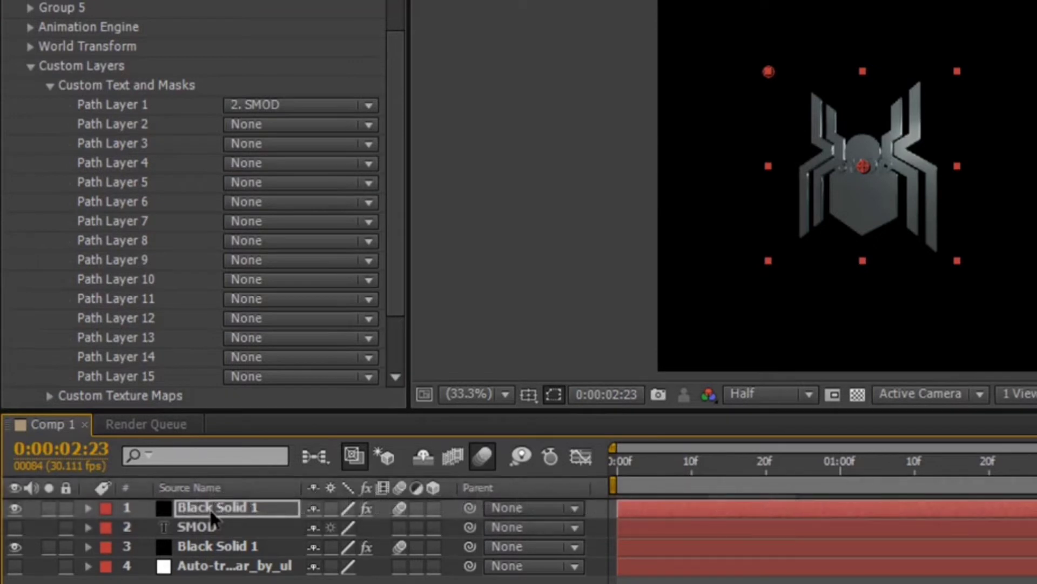
key(s)
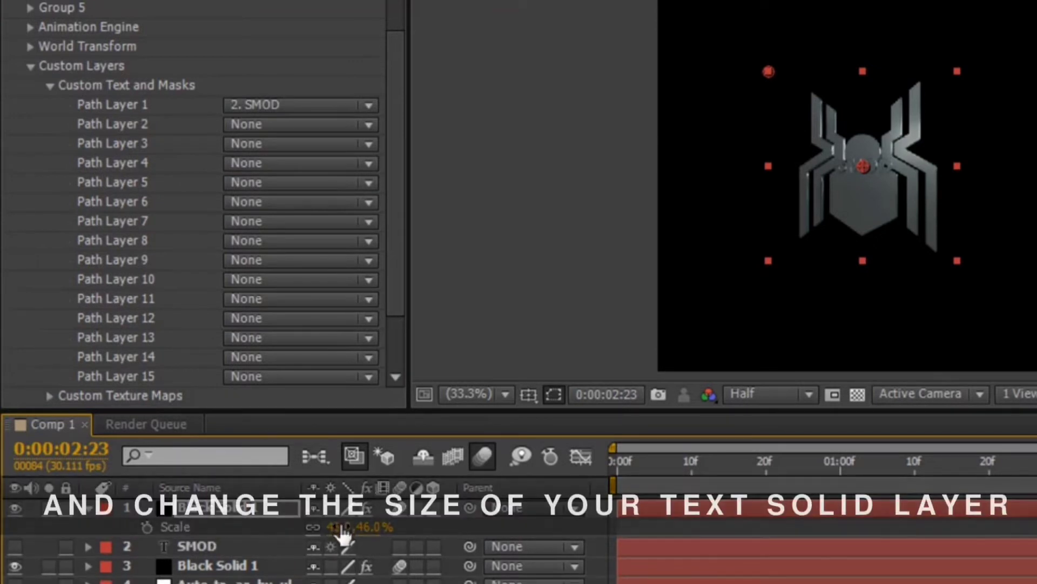
drag(349, 527, 387, 513)
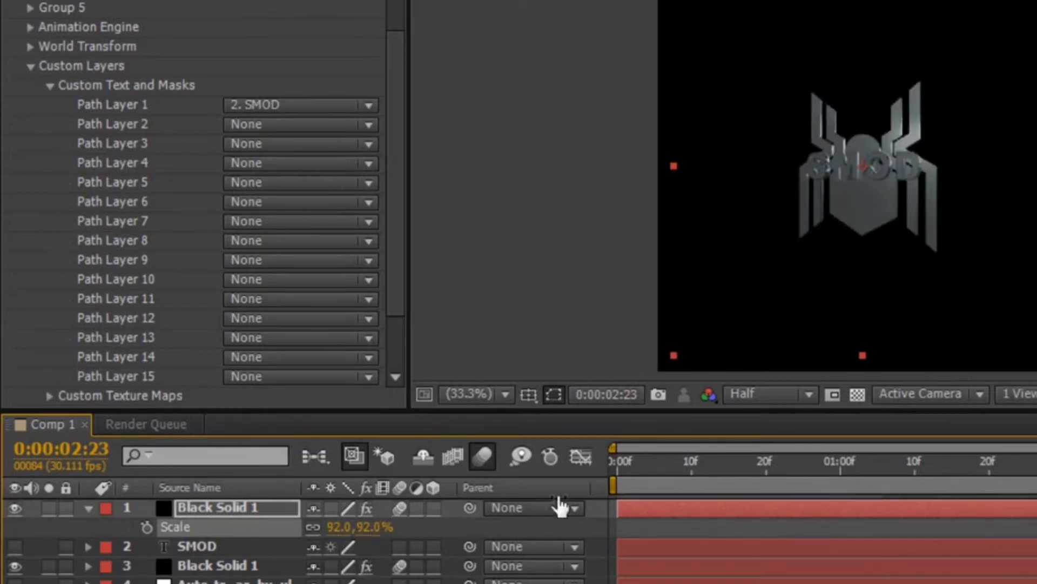
key(space)
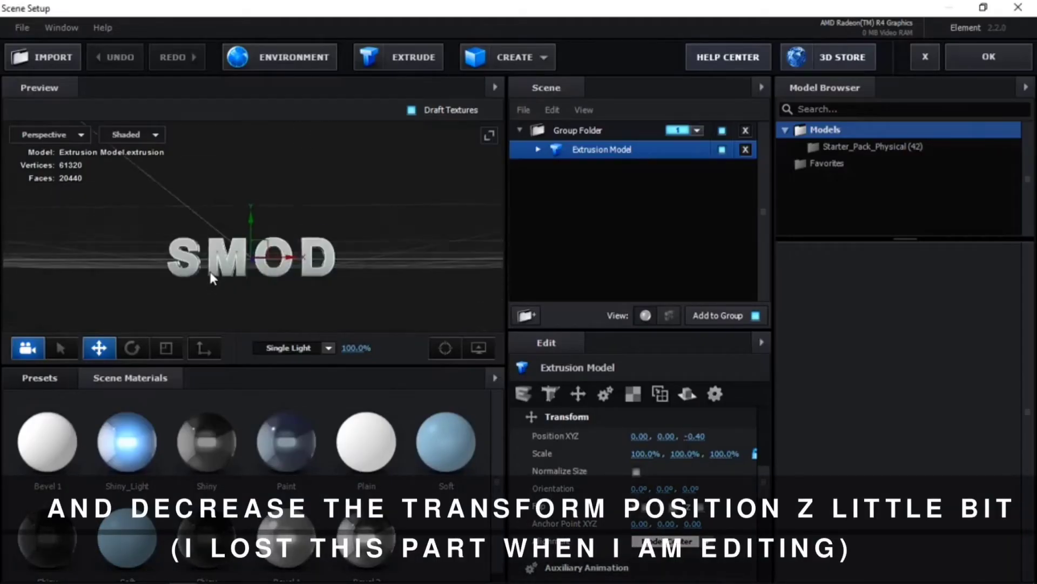
- Try the Bold, Double_Down, Carved, Floating and Layered physical bevels on the SMOD text
click(41, 379)
click(81, 400)
click(83, 414)
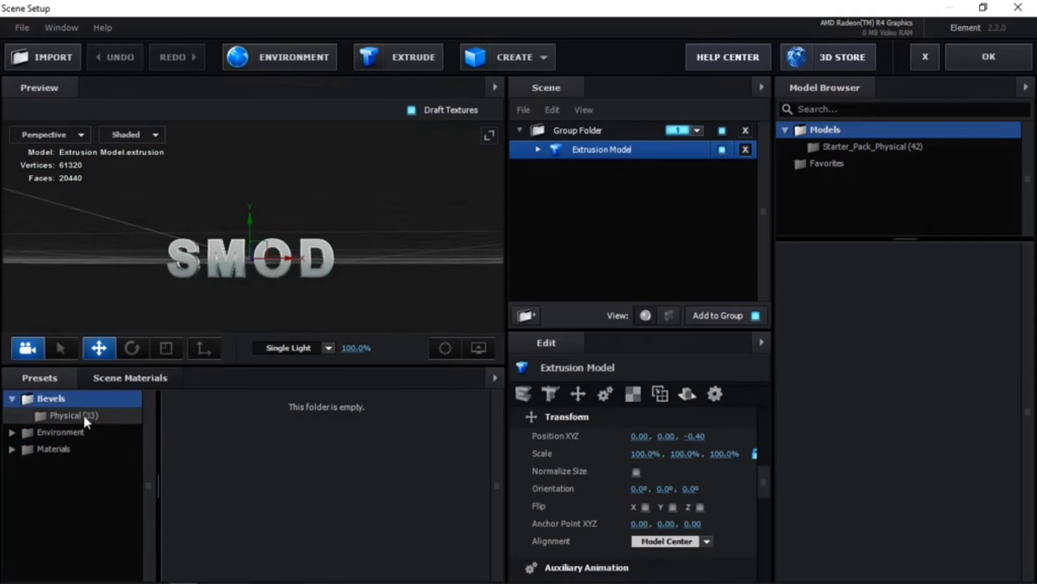
click(411, 456)
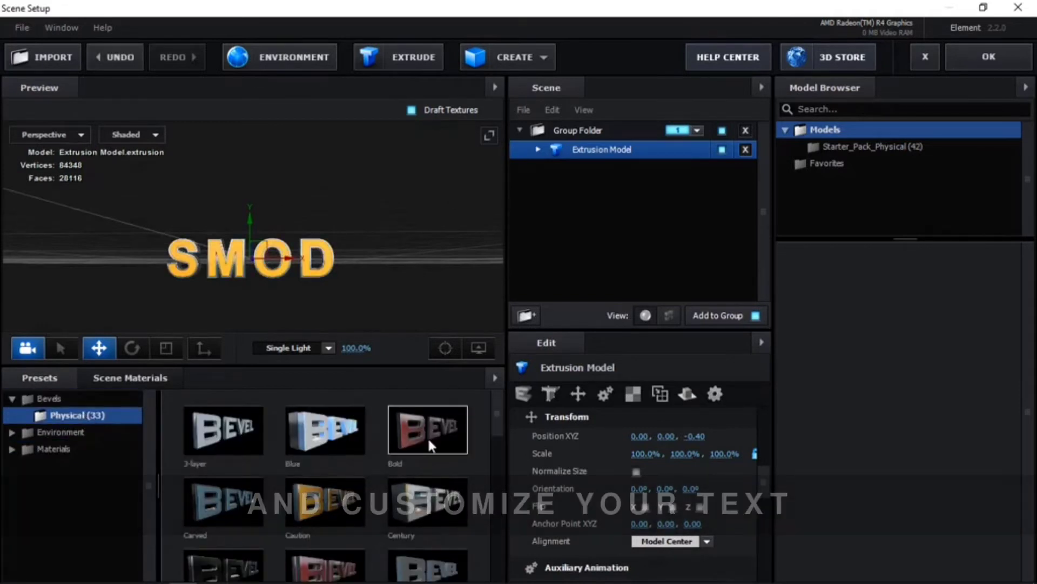
scroll(429, 436, down, 1)
click(326, 519)
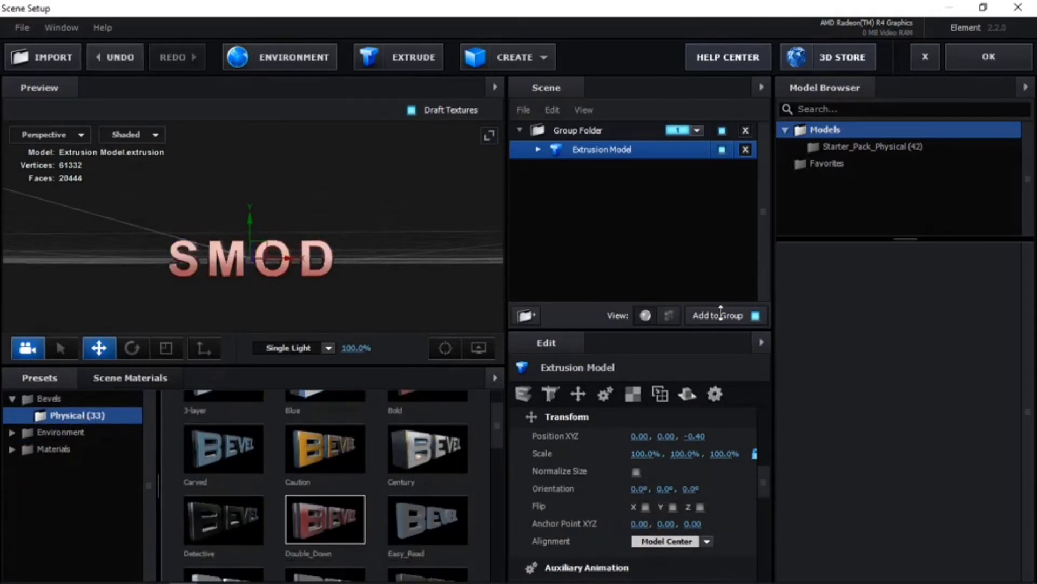
drag(367, 268, 321, 283)
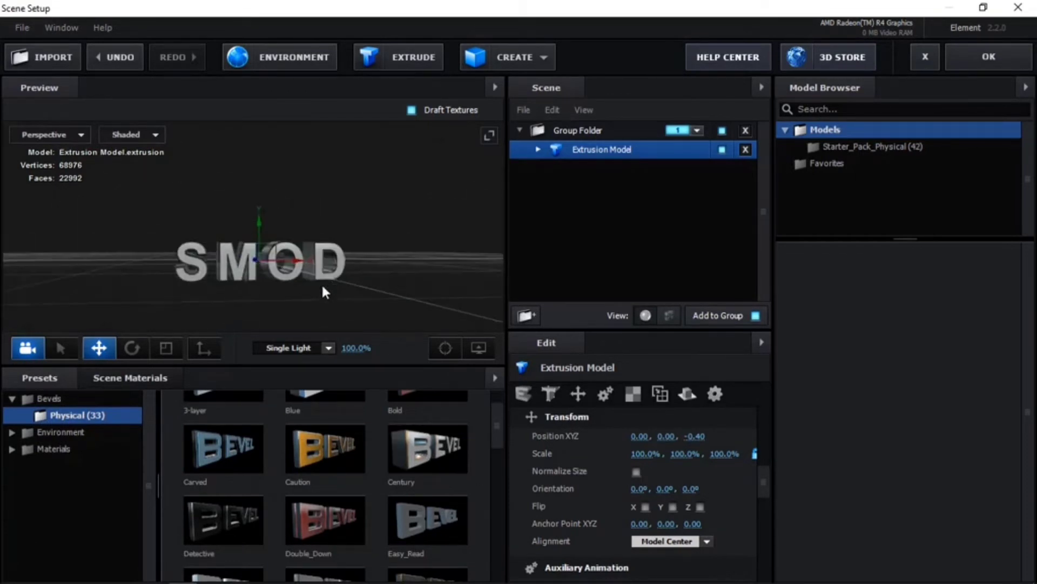
click(250, 462)
drag(261, 299, 333, 275)
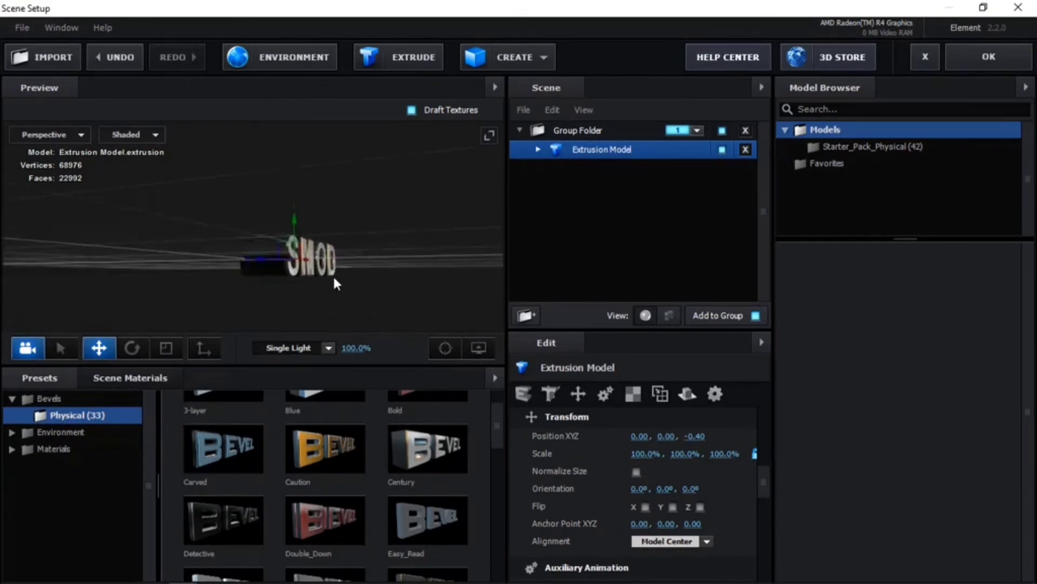
scroll(345, 470, down, 2)
click(246, 428)
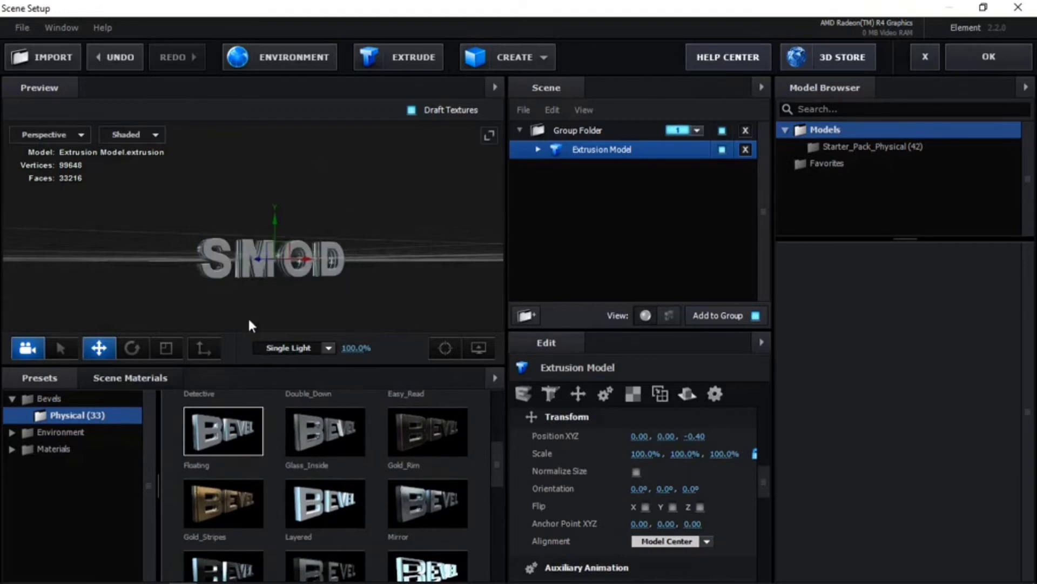
click(321, 507)
- Apply the Outline_Only bevel, accept the scene, and select both Black Solid layers
scroll(320, 498, down, 2)
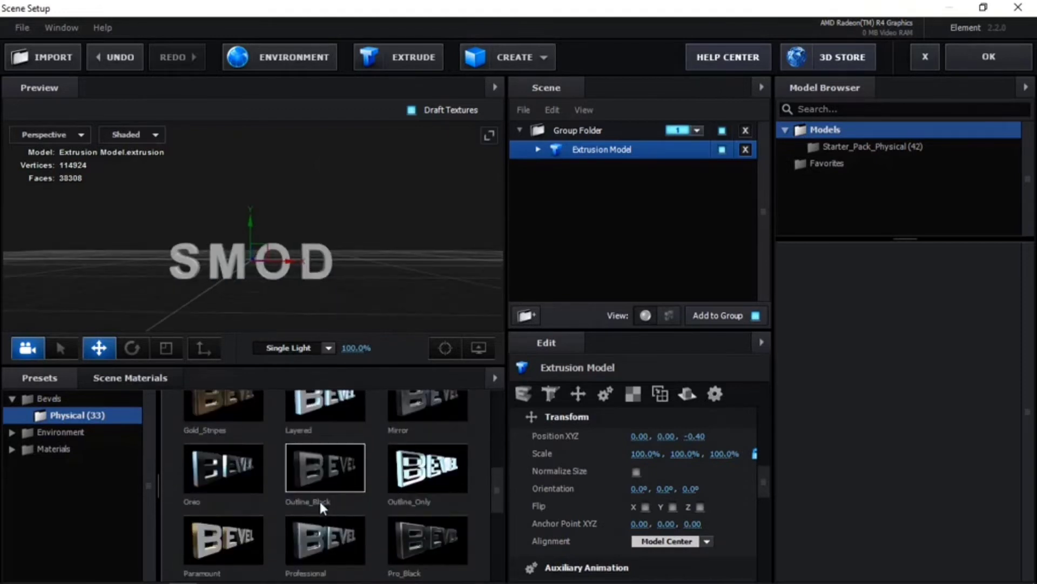
click(407, 485)
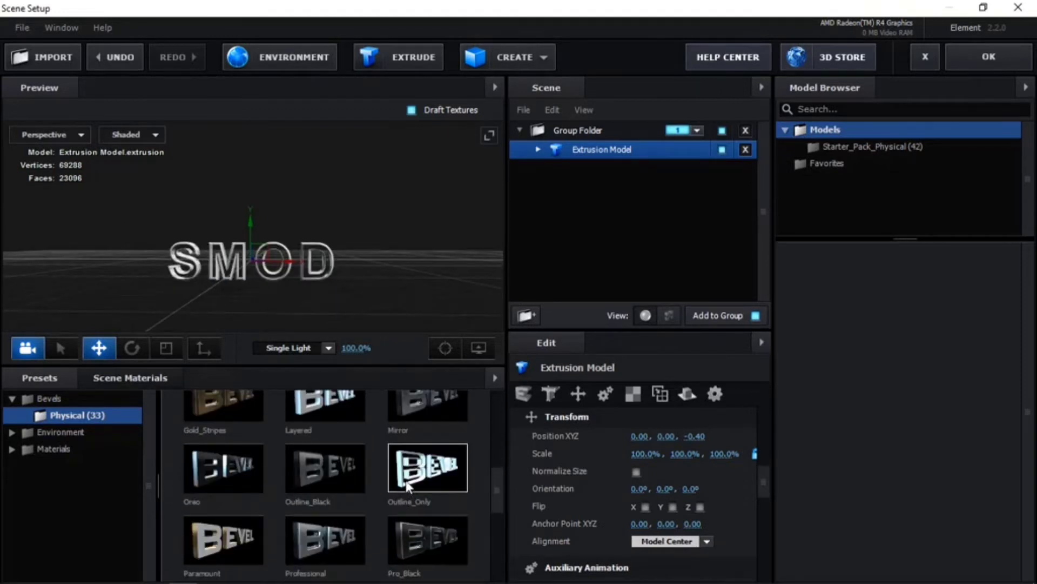
mouse_move(332, 271)
mouse_down()
mouse_move(367, 251)
mouse_move(341, 278)
mouse_up()
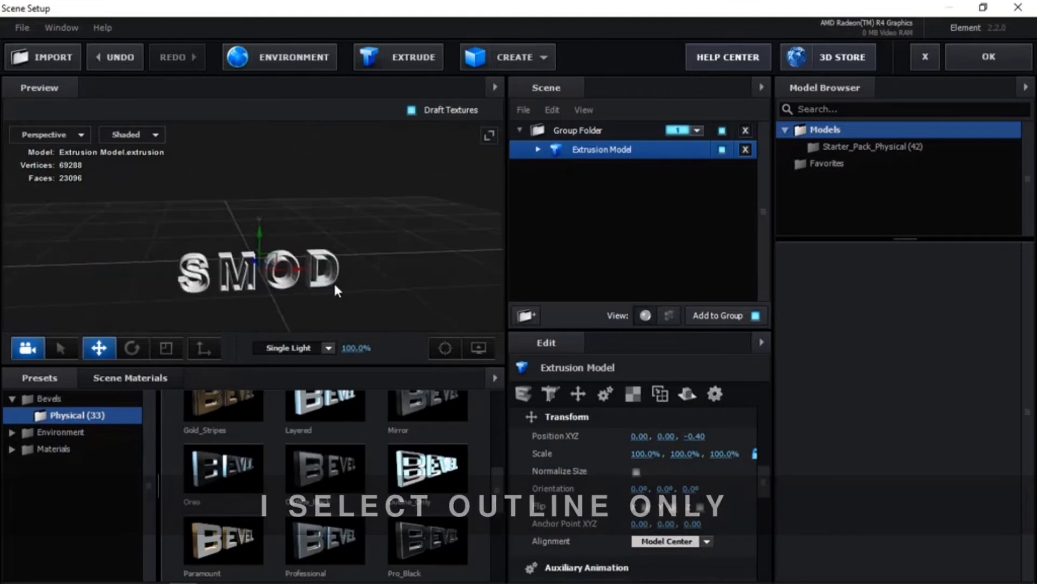
click(987, 68)
ctrl+click(130, 497)
- Pre-compose the two Black Solid layers into Pre-comp 1
right_click(147, 459)
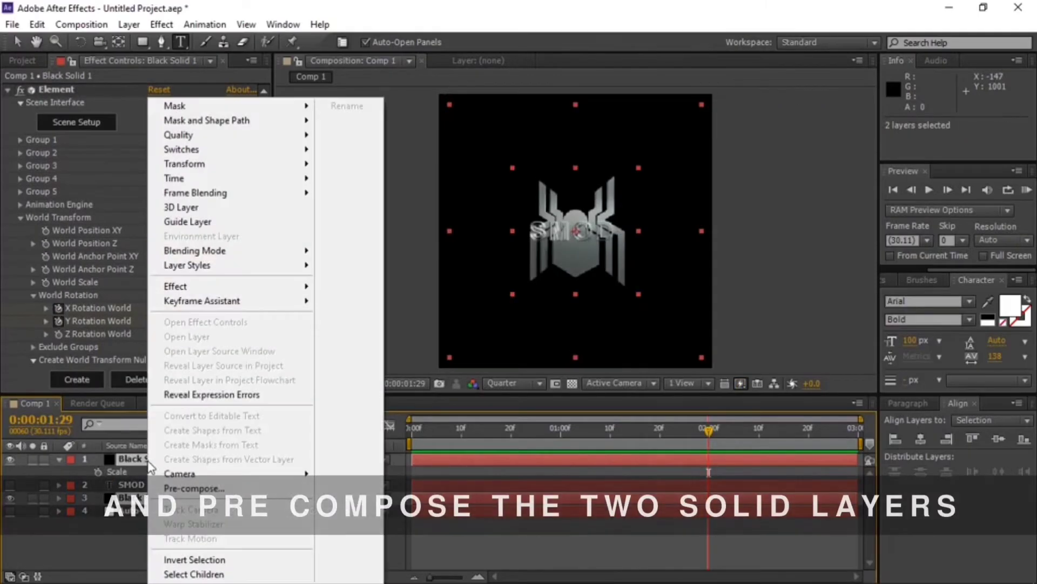
click(195, 488)
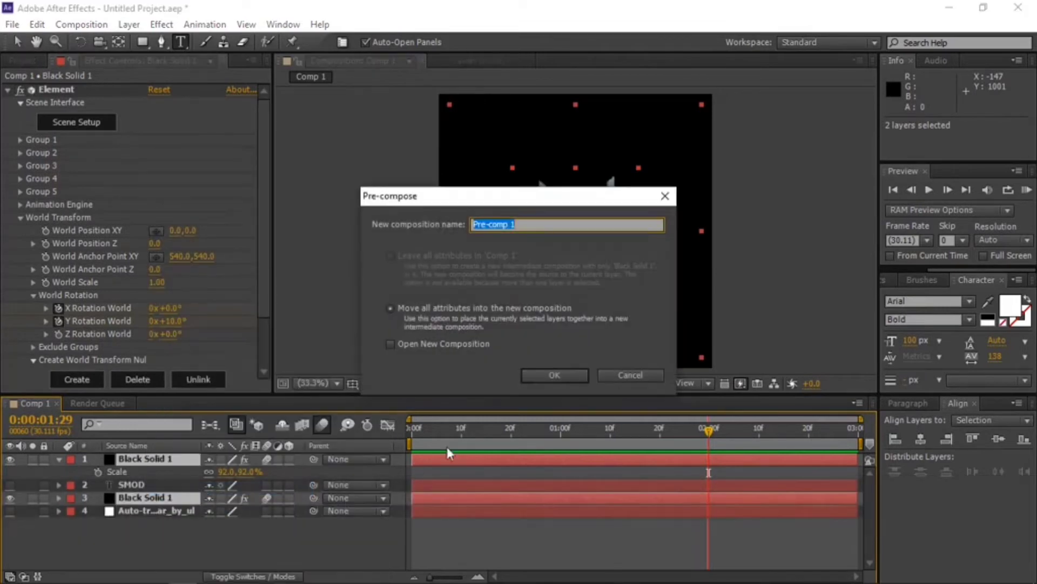
click(529, 373)
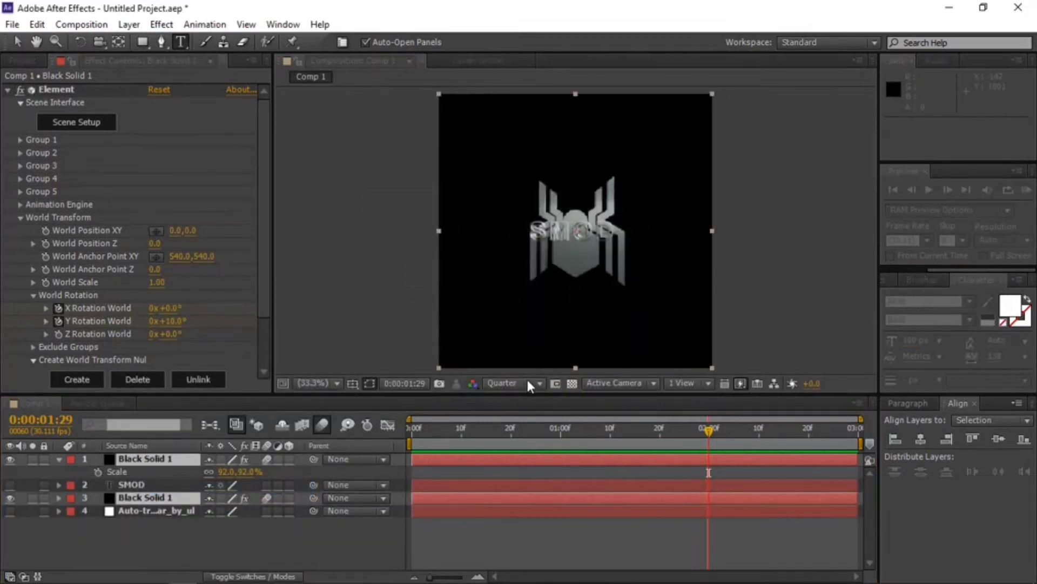
- Duplicate Pre-comp 1 and apply CC Composite to the top copy
key(v)
click(630, 458)
key(Home)
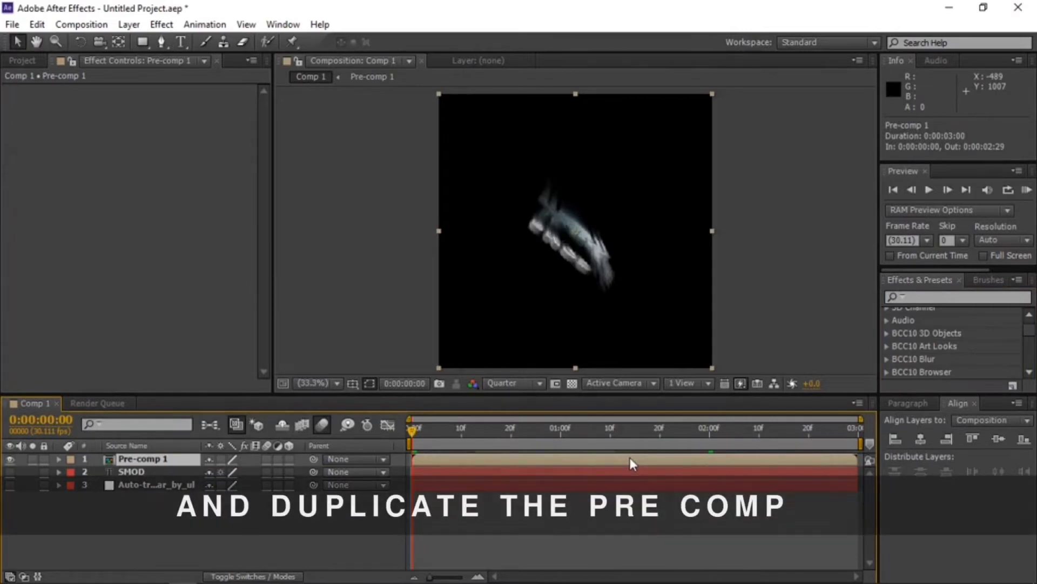
key(ctrl+d)
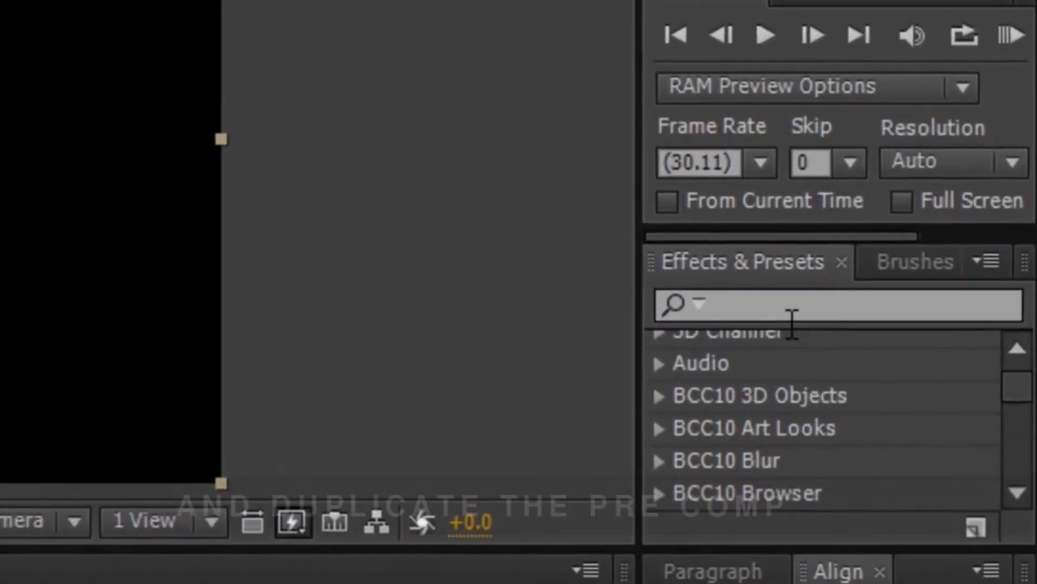
click(942, 298)
text(c)
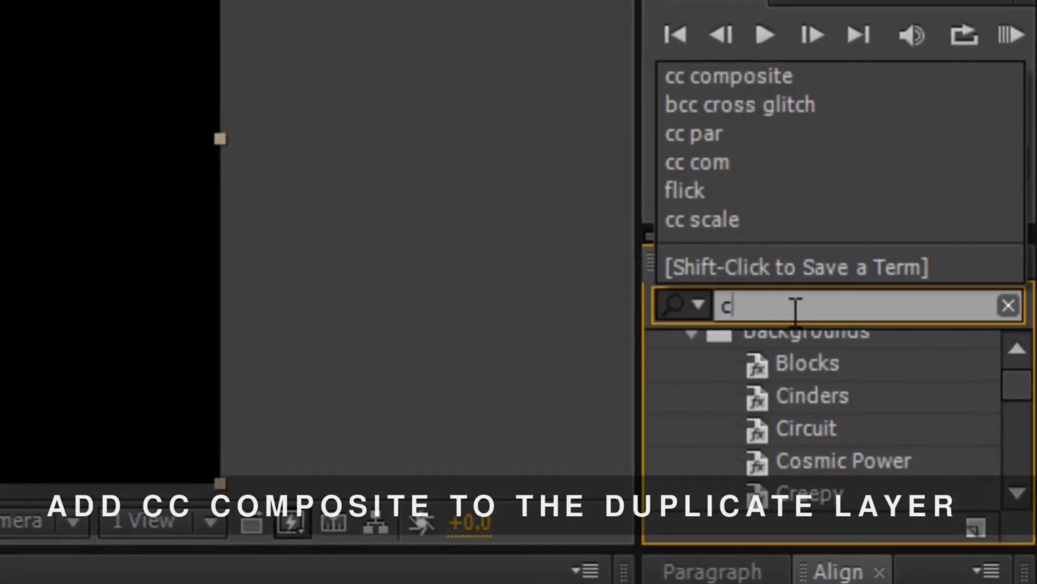
text(c c)
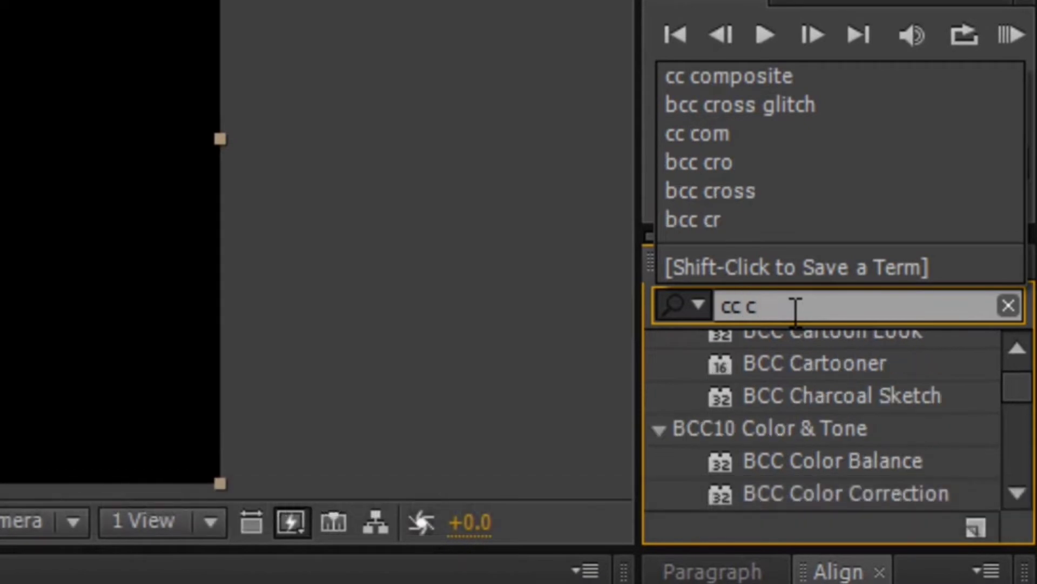
text(omp)
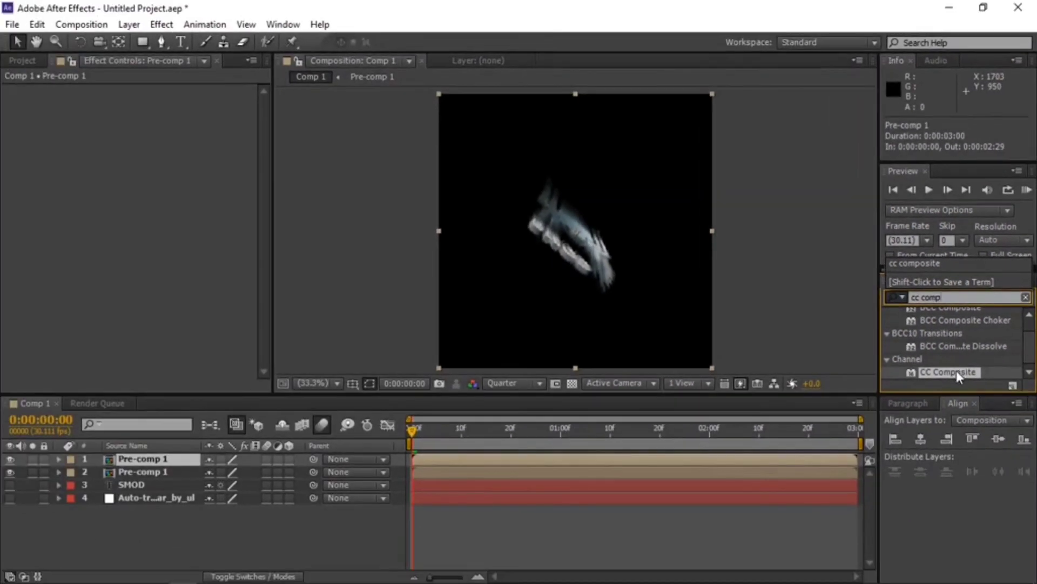
mouse_move(956, 370)
mouse_down()
mouse_move(869, 358)
mouse_move(673, 460)
mouse_up()
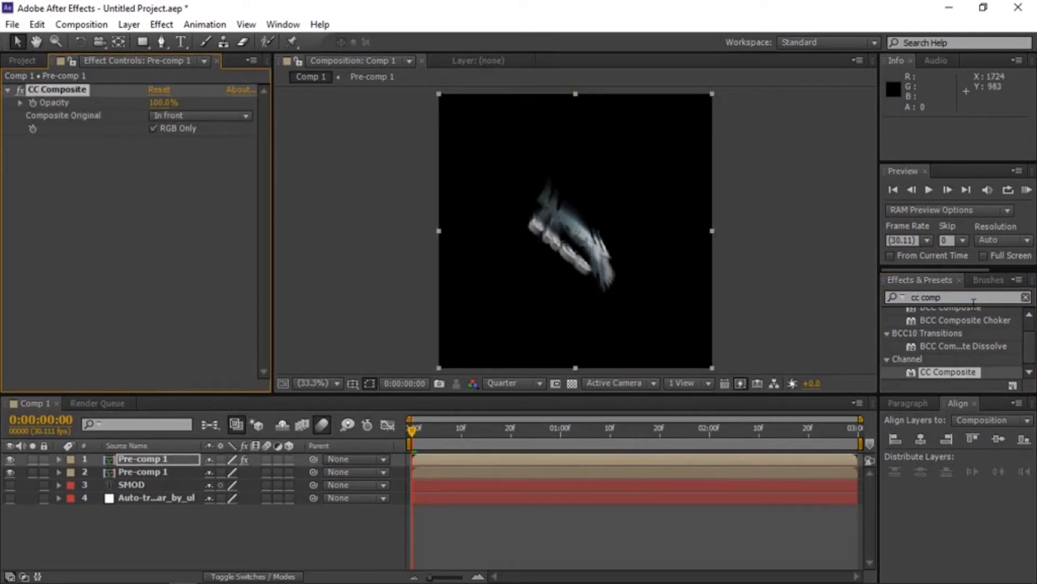
click(975, 298)
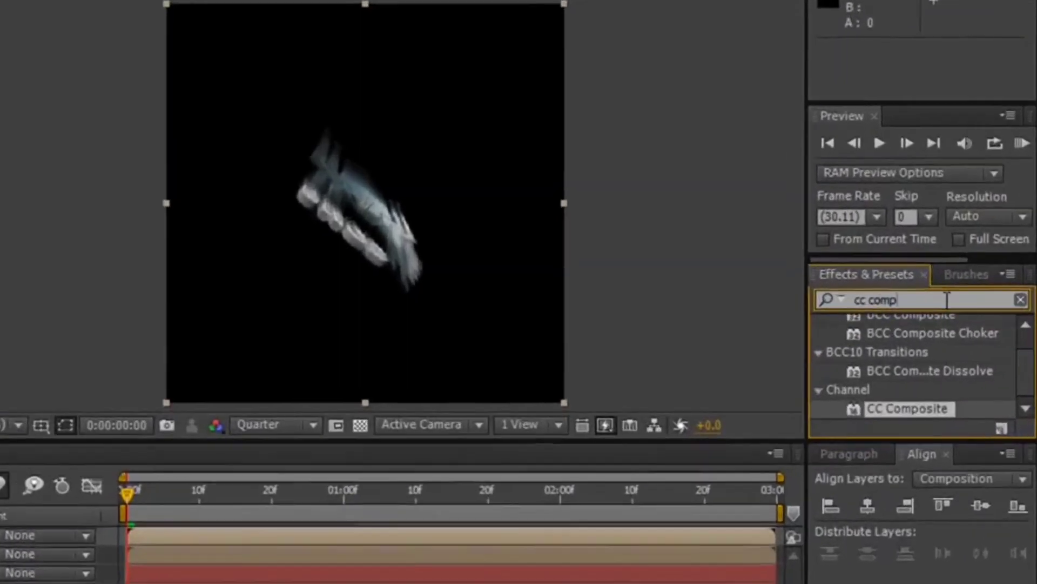
- Apply CC Particle Systems II to the top pre-comp with Birth Rate 50 and Longevity 4.0
click(976, 298)
key(BackSpace)
key(BackSpace)
key(BackSpace)
key(BackSpace)
text(p)
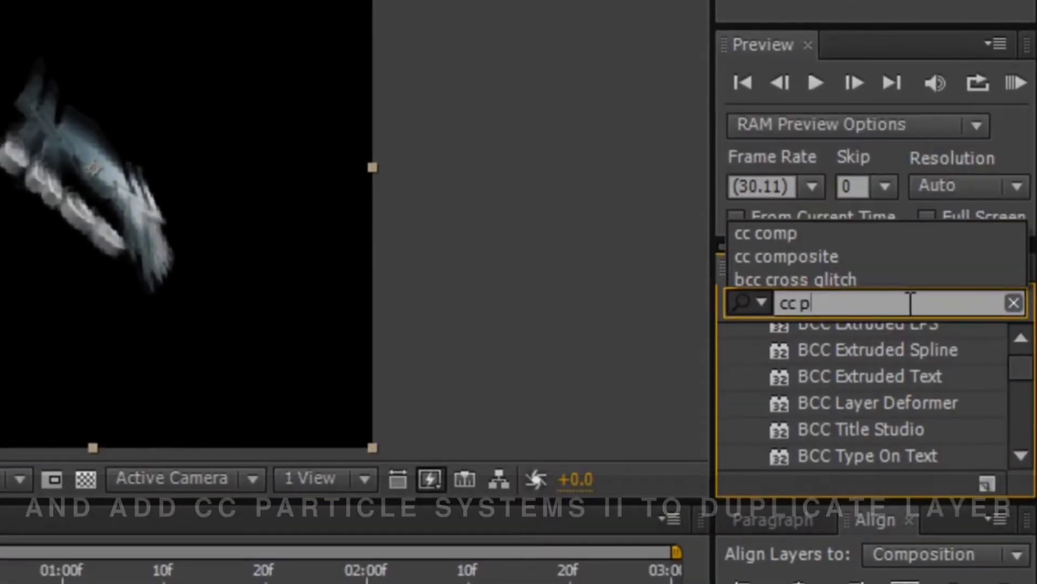
text(art)
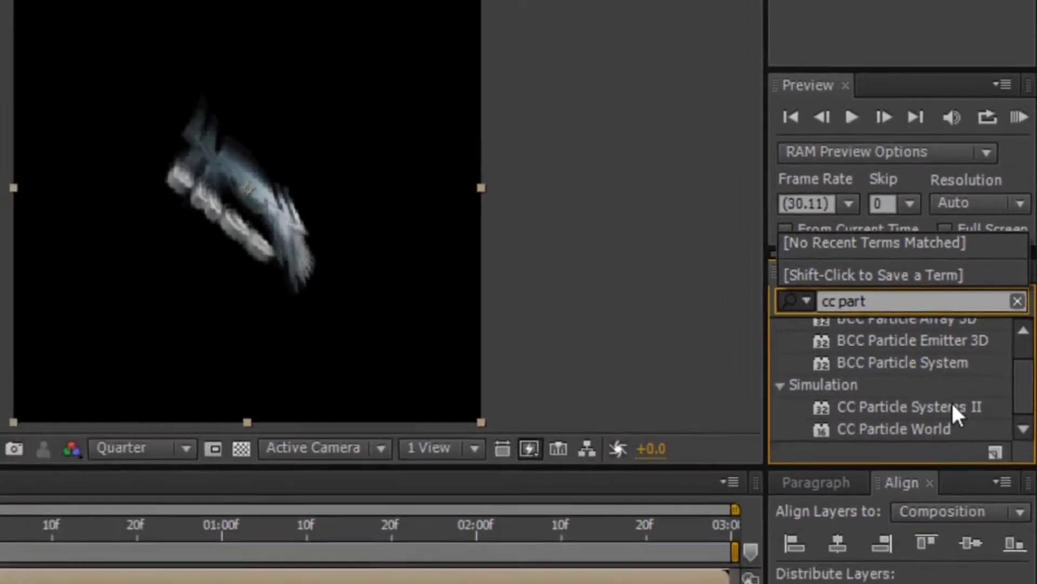
drag(964, 359, 608, 459)
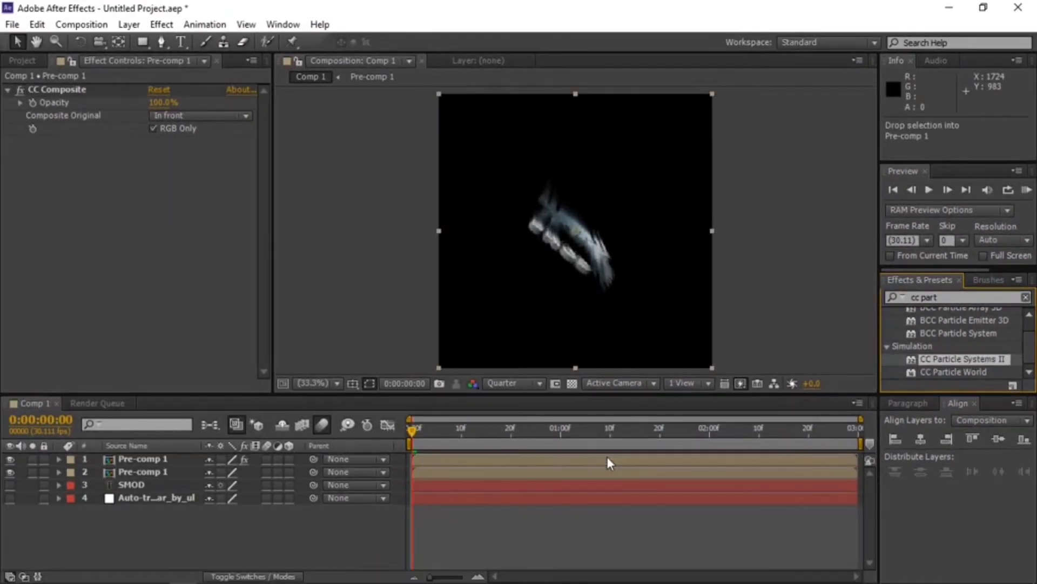
click(583, 437)
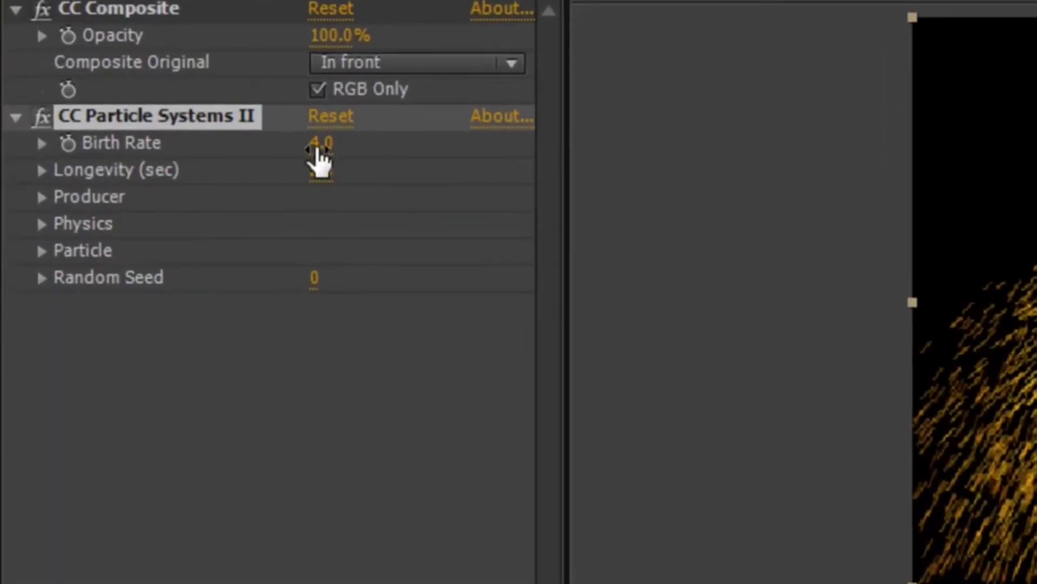
click(154, 155)
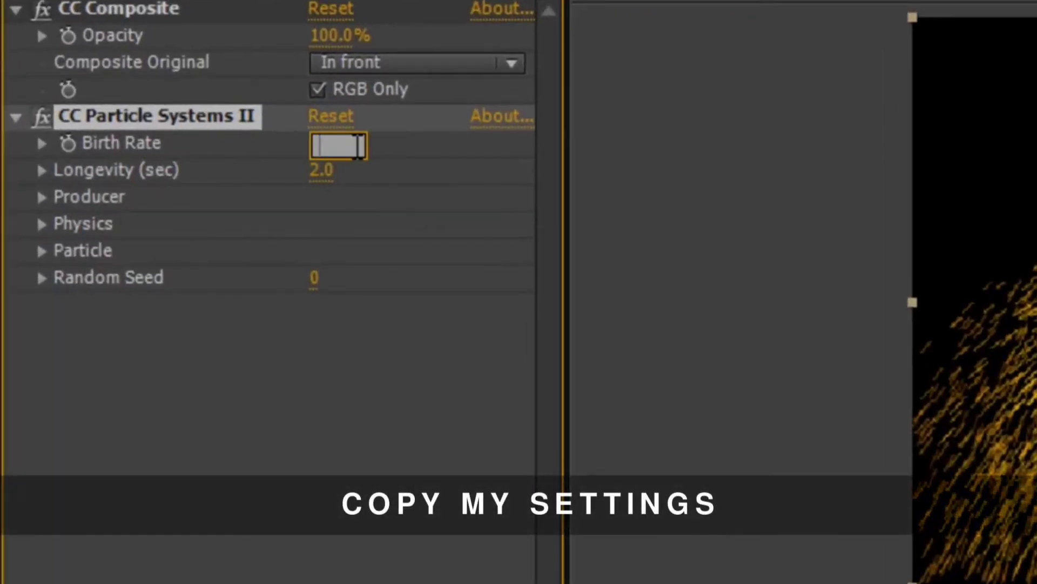
text(50)
key(Return)
click(324, 171)
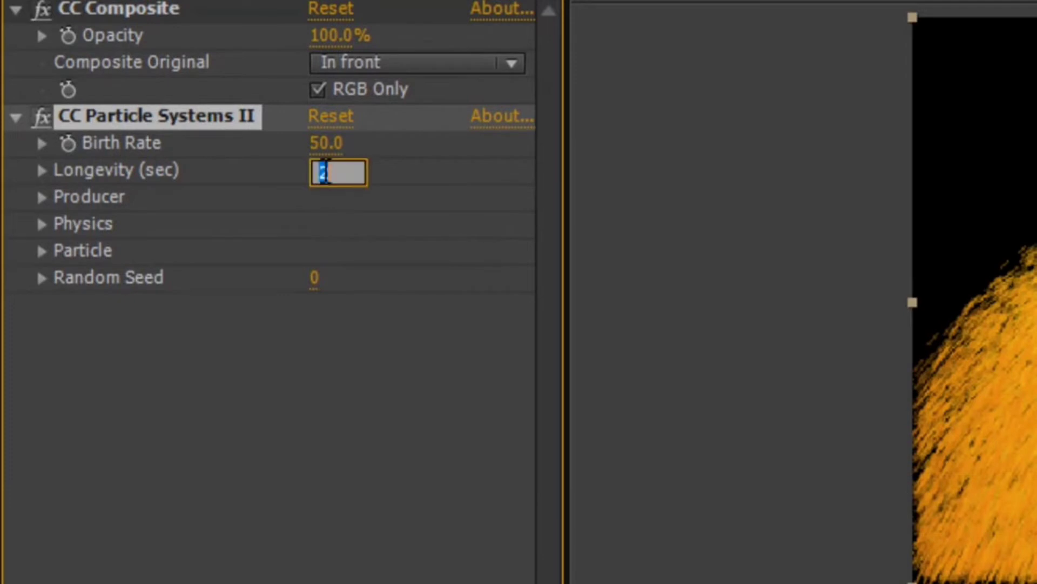
click(41, 169)
drag(294, 215, 551, 238)
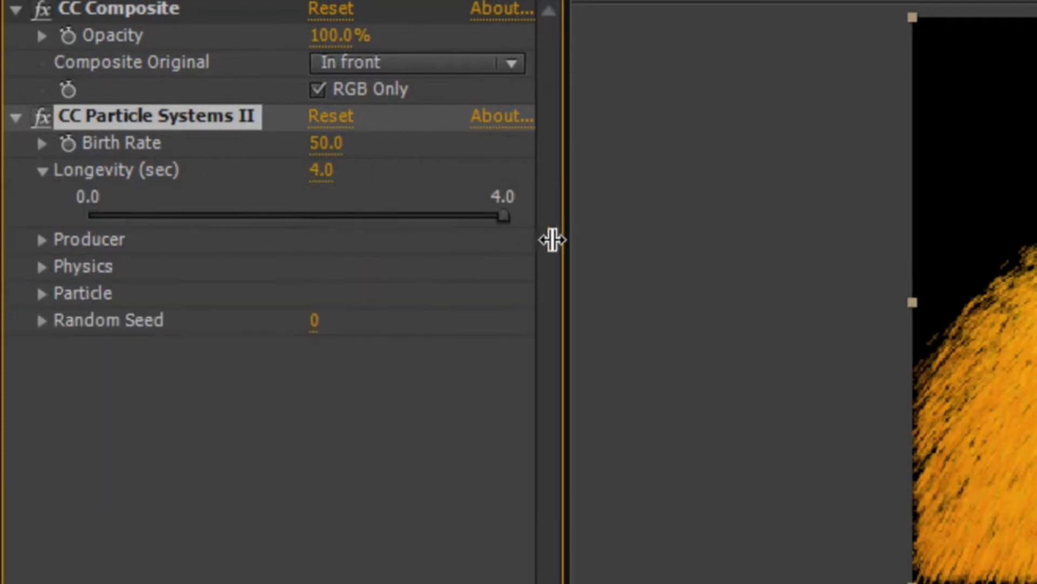
- Enable Source Alpha Inheritance, expand Physics and Producer, and go to 0:00:01:29
click(42, 293)
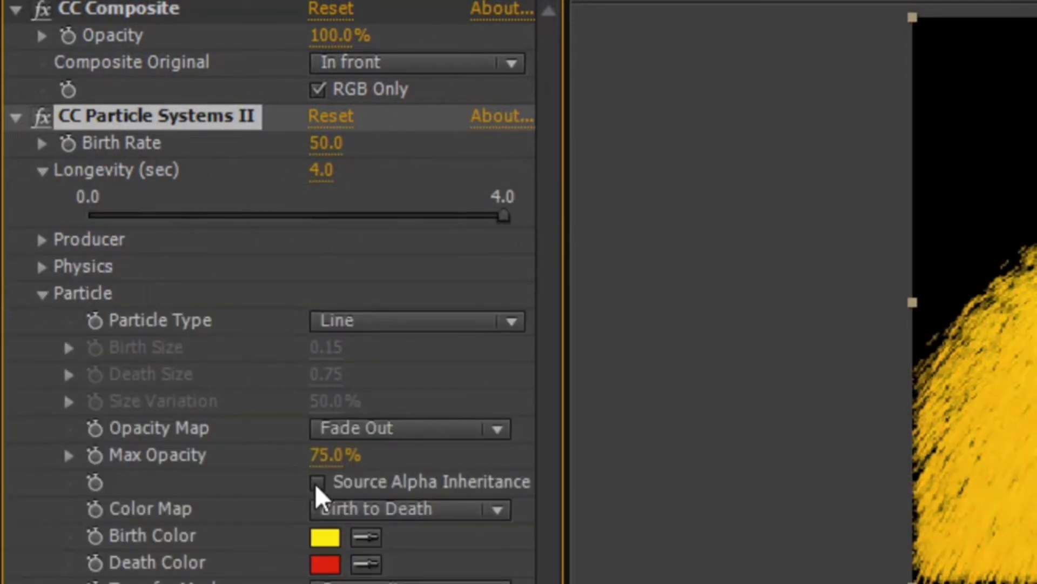
click(317, 481)
click(42, 293)
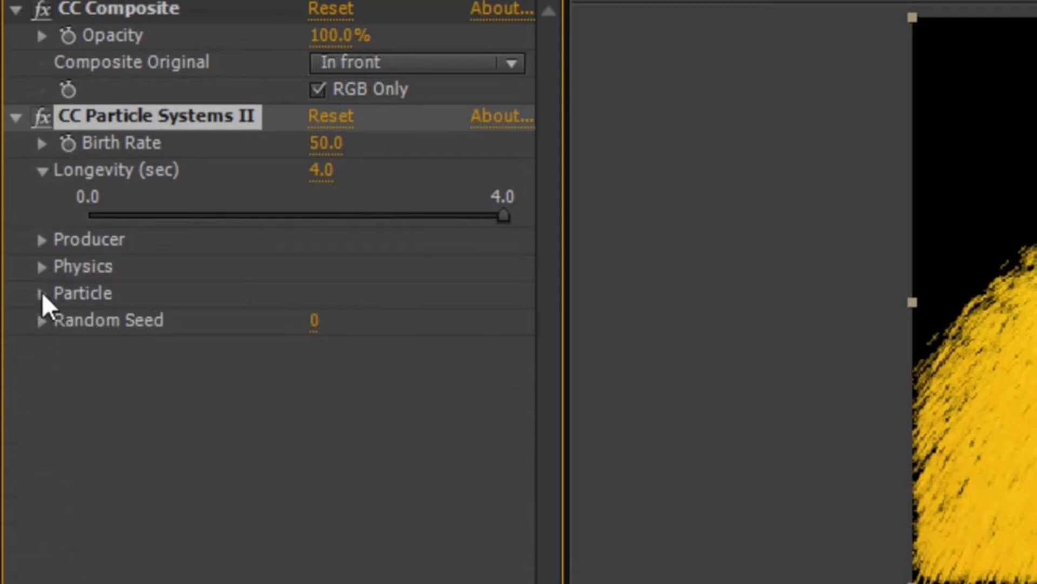
click(41, 265)
click(42, 240)
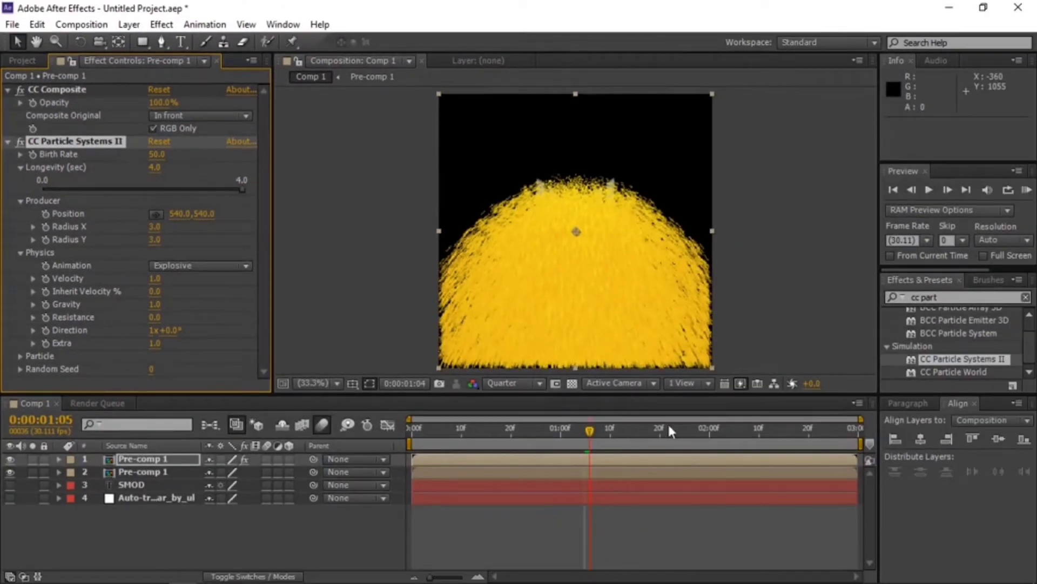
click(705, 427)
drag(706, 428, 708, 428)
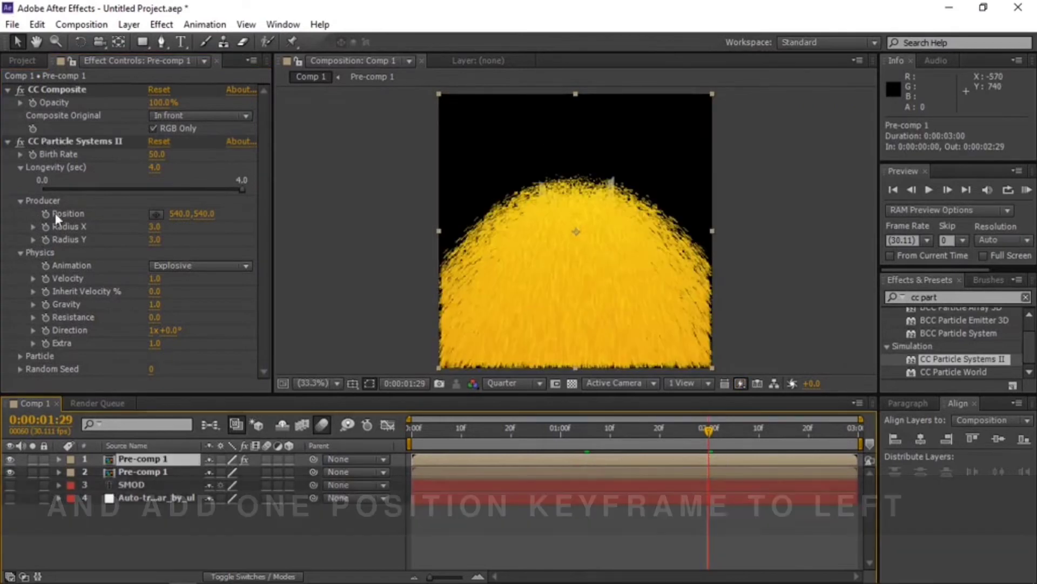
- Keyframe the Producer Position from 26,540 at 0:00:01:29 to 1385,540 at 0:00:02:29
click(46, 213)
drag(175, 214, 27, 214)
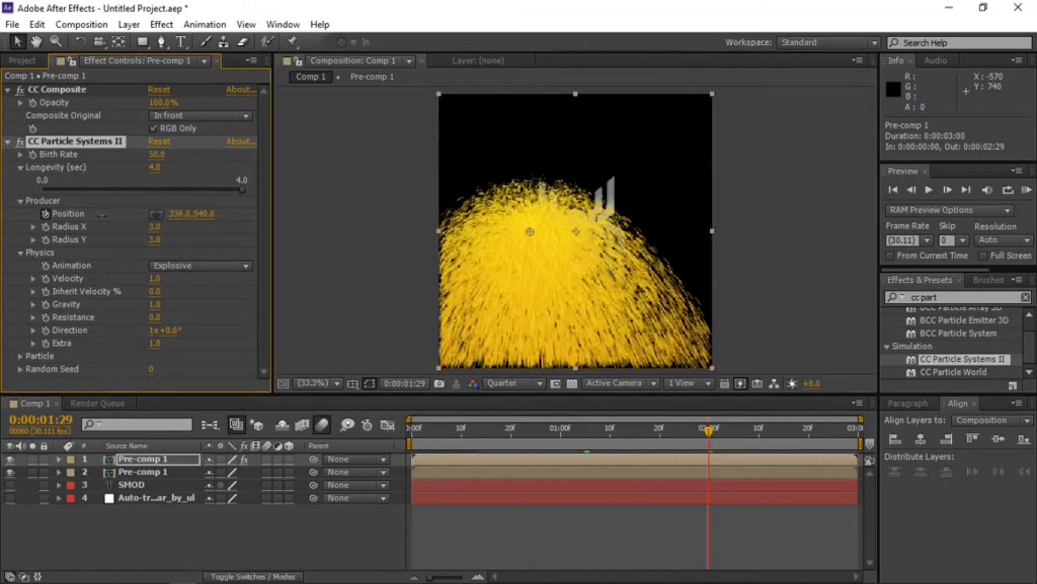
mouse_move(167, 215)
mouse_down()
mouse_move(90, 211)
mouse_move(131, 212)
mouse_up()
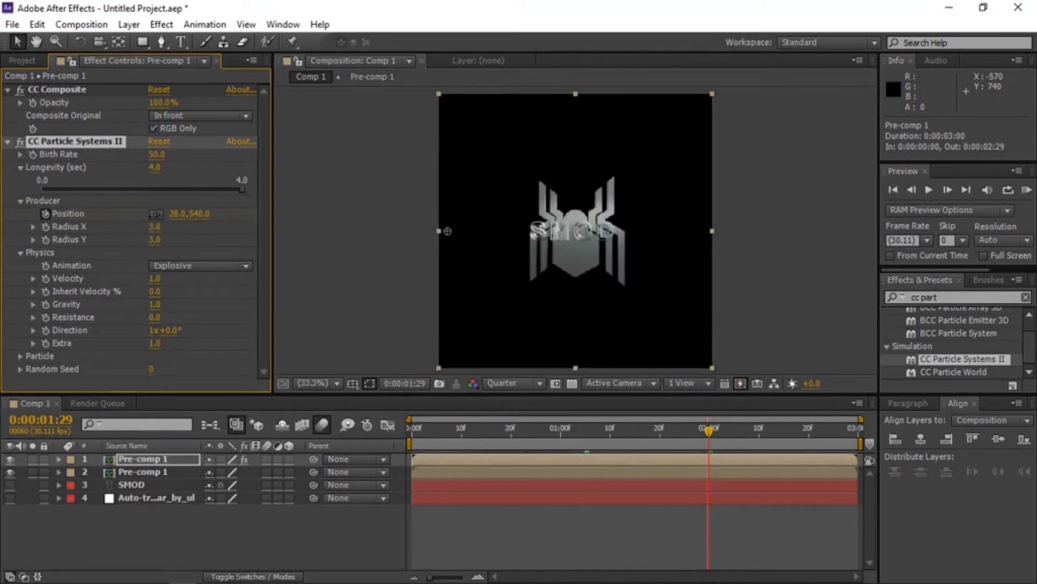
click(46, 205)
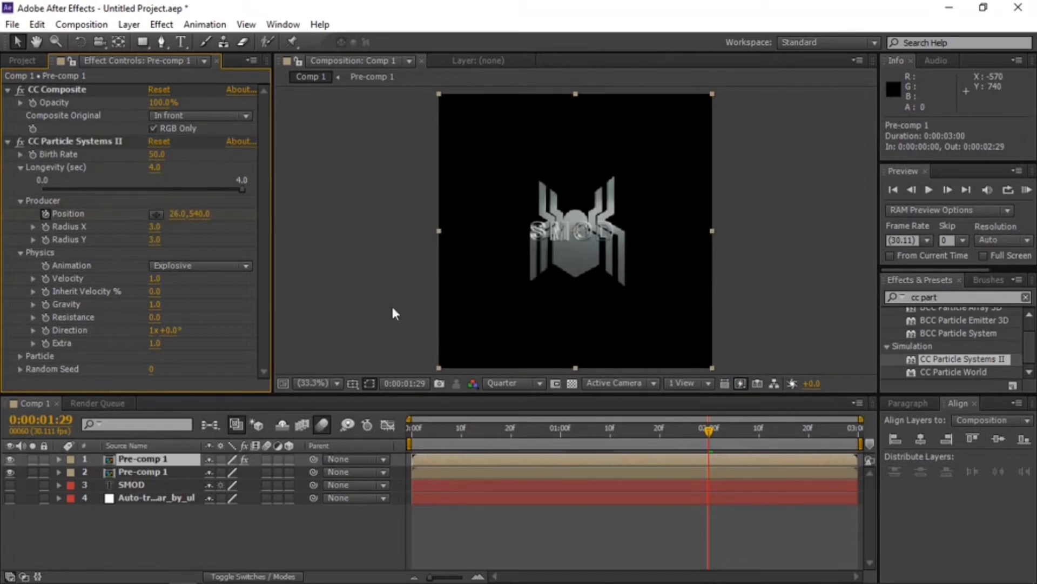
key(End)
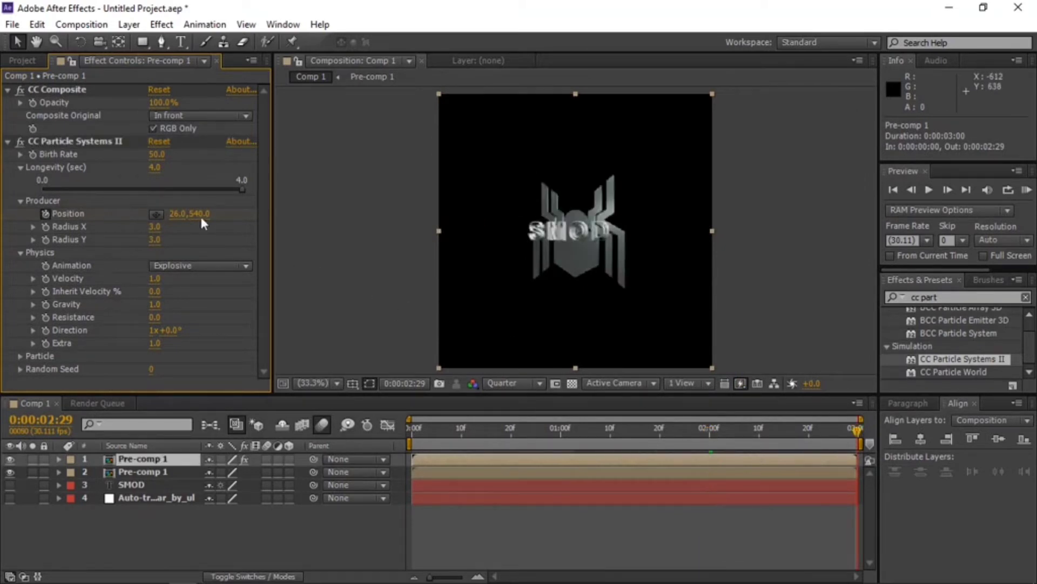
drag(175, 213, 265, 214)
drag(424, 229, 776, 230)
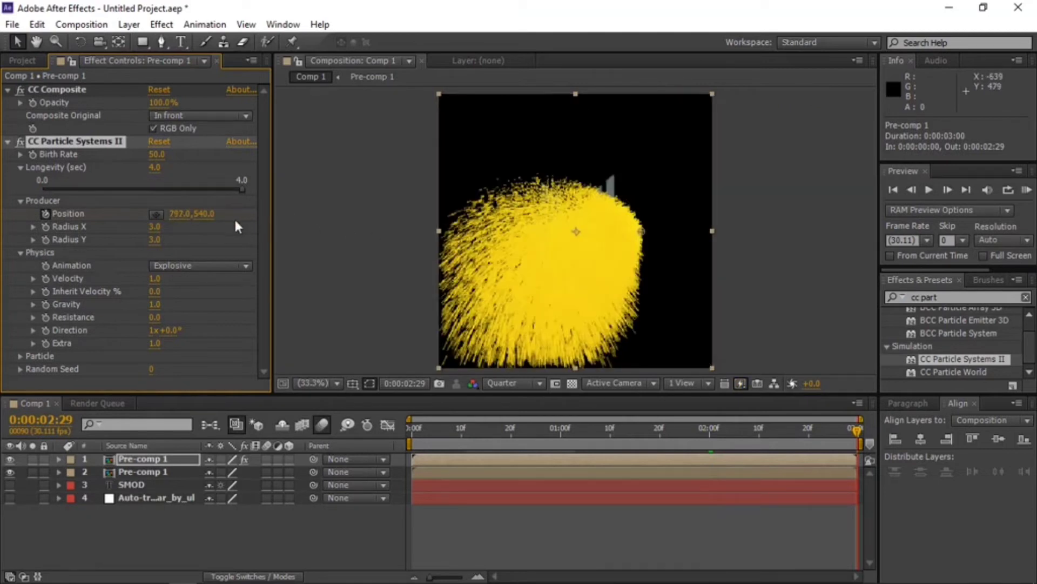
drag(354, 204, 393, 203)
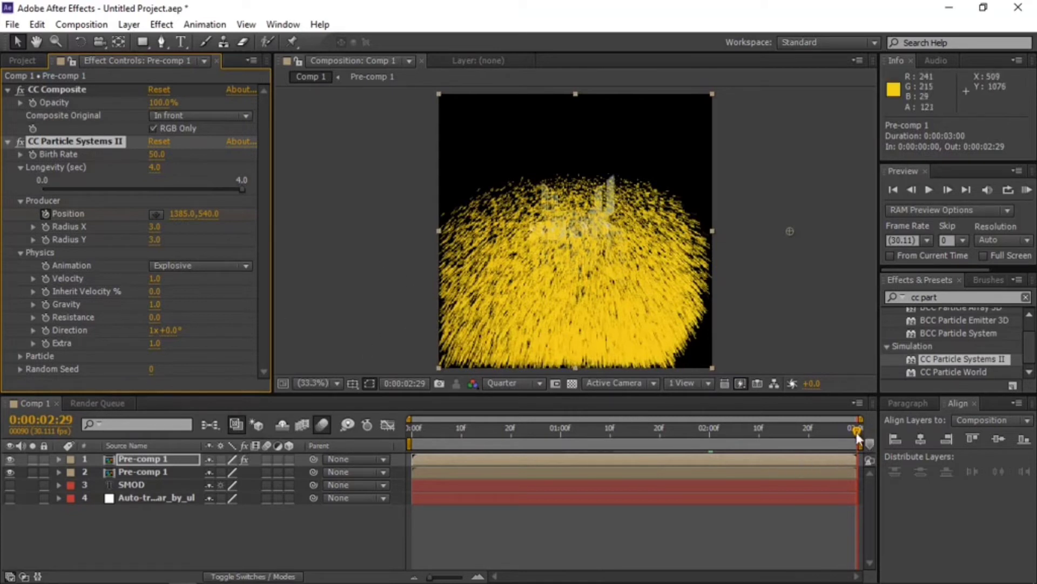
click(703, 441)
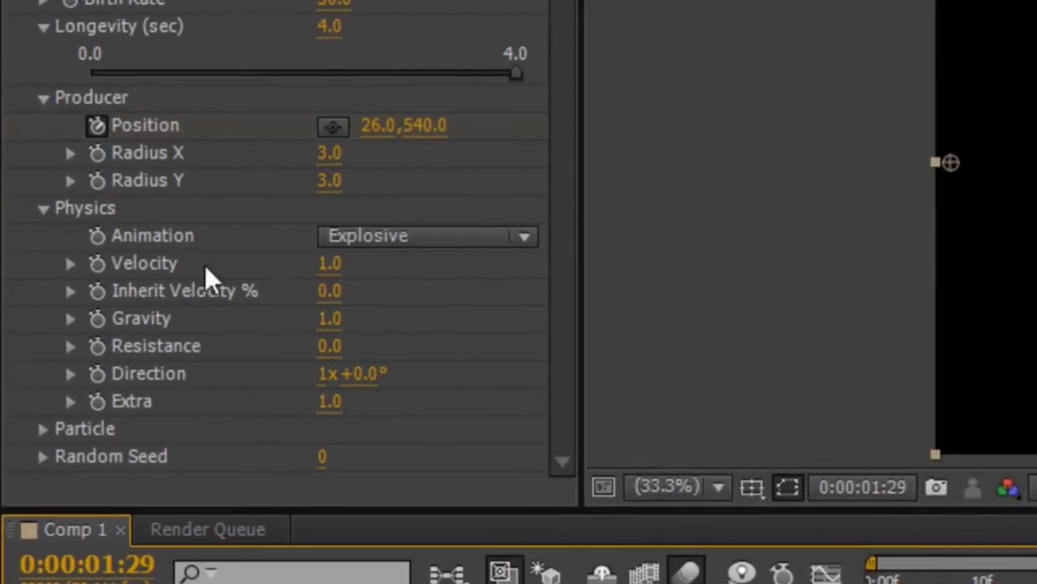
- Set particle Velocity 0.5, Inherit Velocity 40% and Gravity -0.3
click(333, 264)
key(BackSpace)
text(0.5)
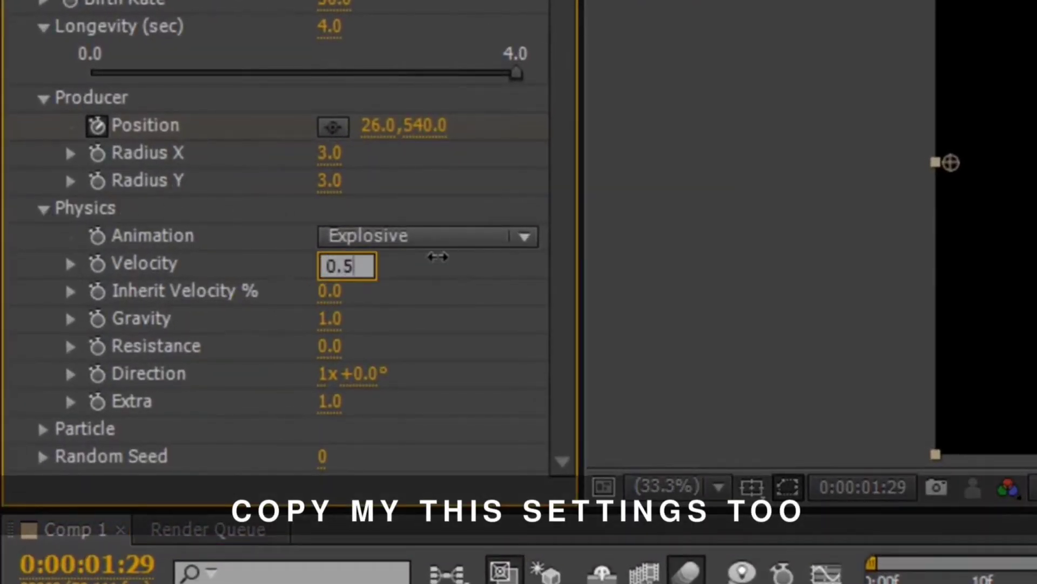
key(Return)
click(329, 292)
text(100)
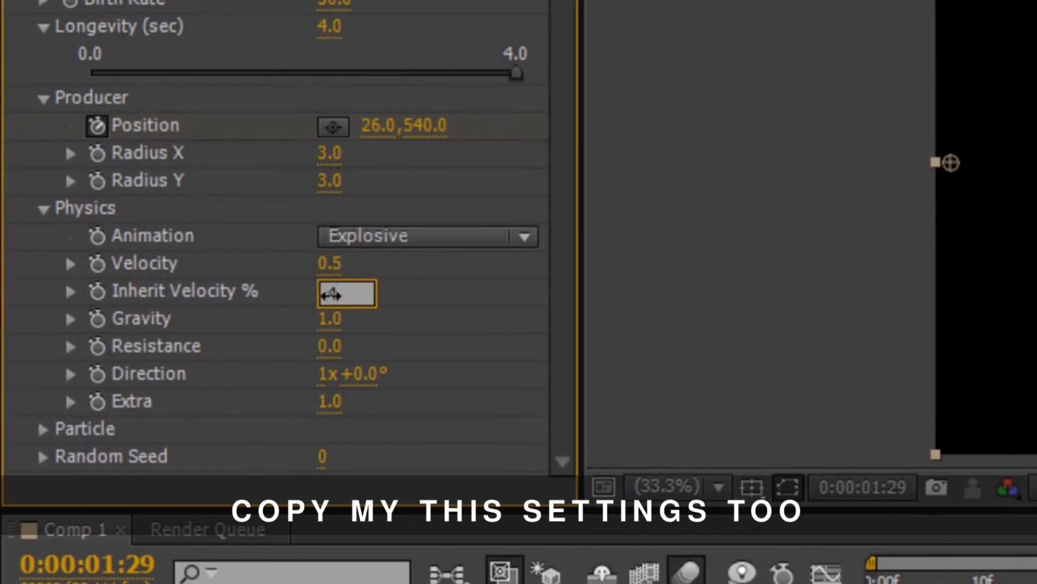
key(Return)
click(329, 319)
text(0.3)
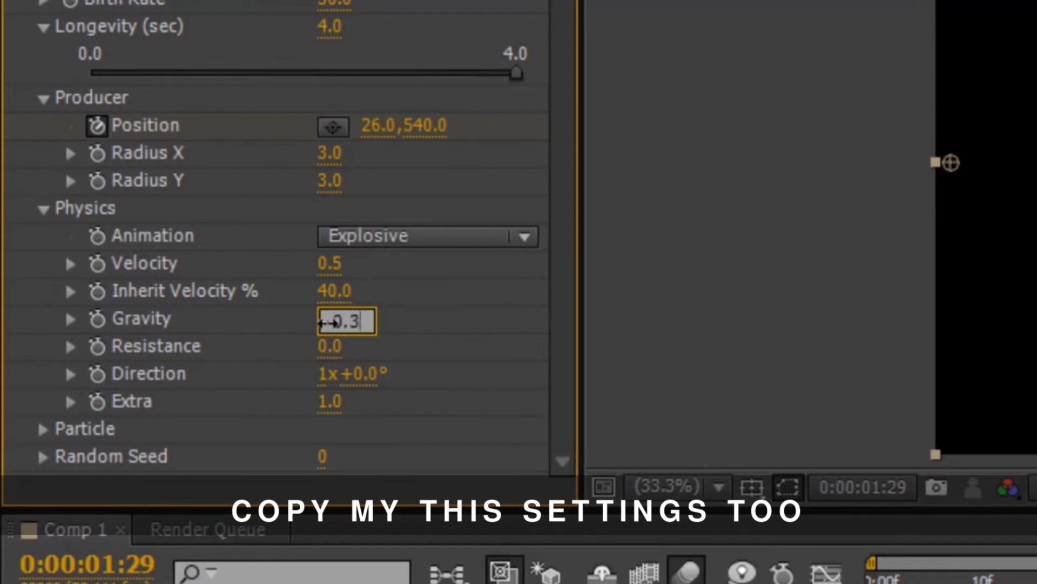
key(Return)
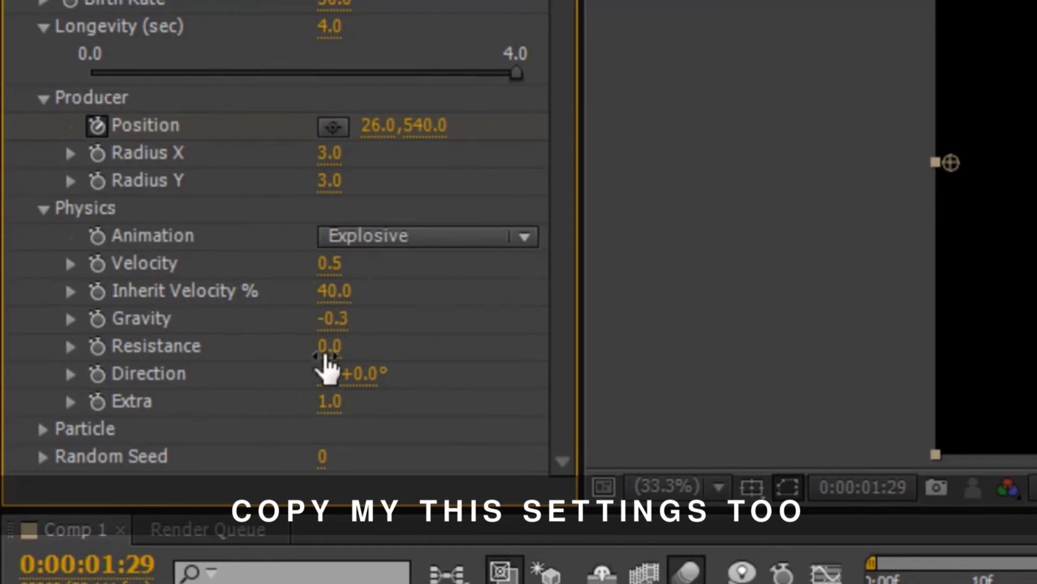
- Set Resistance 20, Direction 0x -90° and Extra 2
click(330, 346)
text(20)
key(Return)
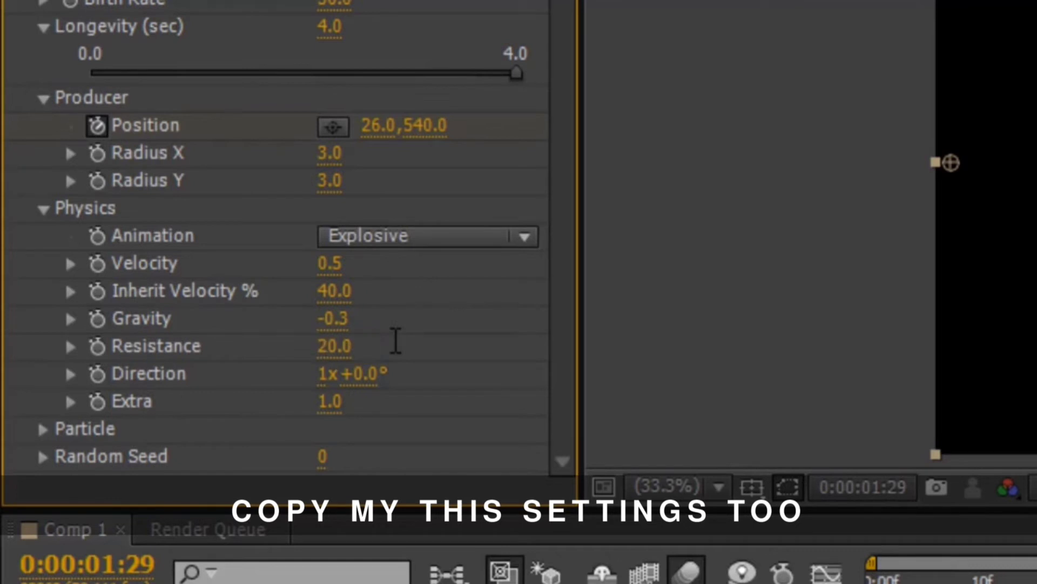
click(328, 375)
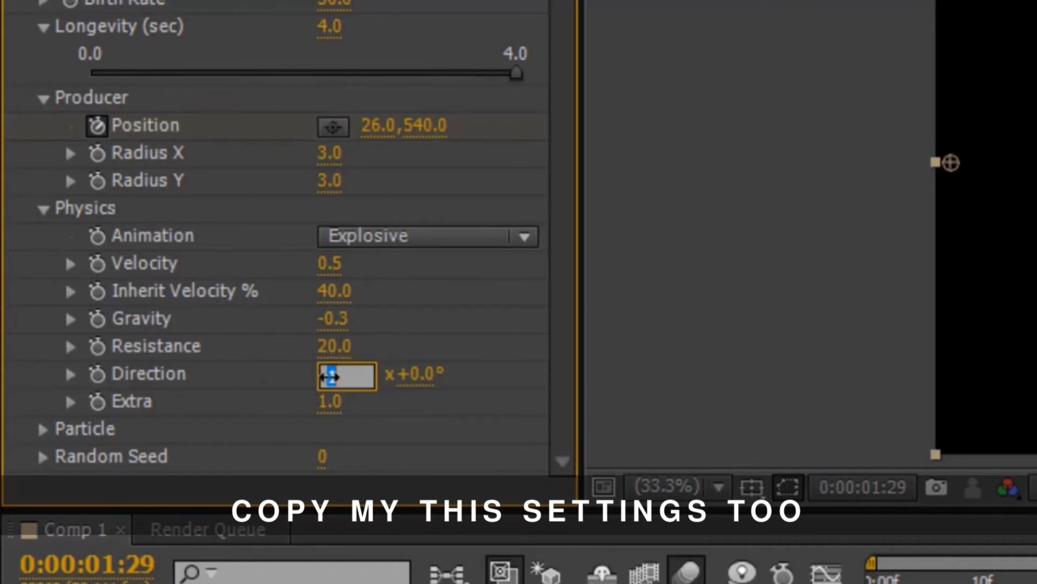
text(0)
key(Return)
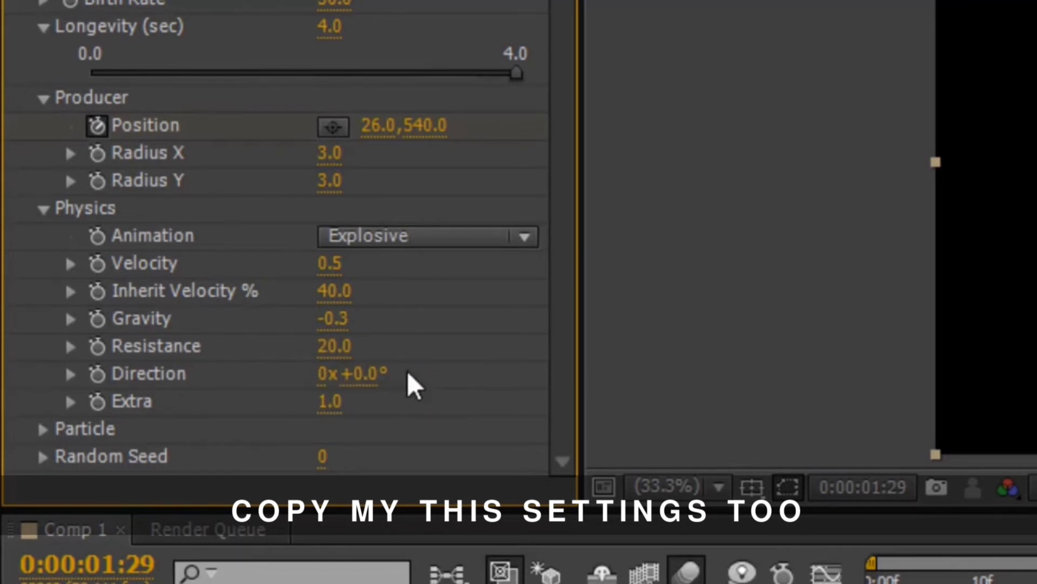
click(367, 375)
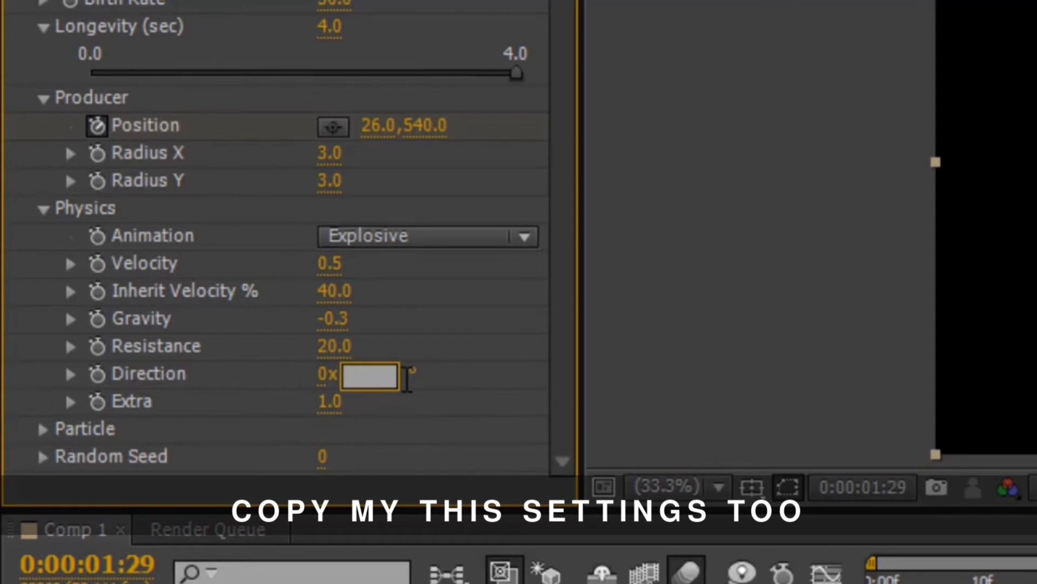
text(-90)
key(Return)
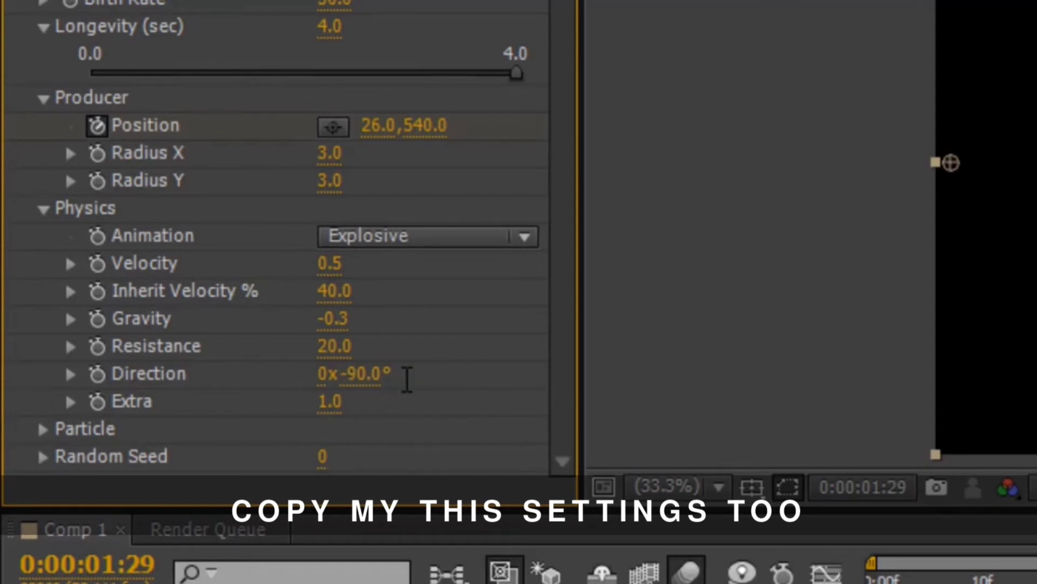
click(341, 403)
text(2)
key(Return)
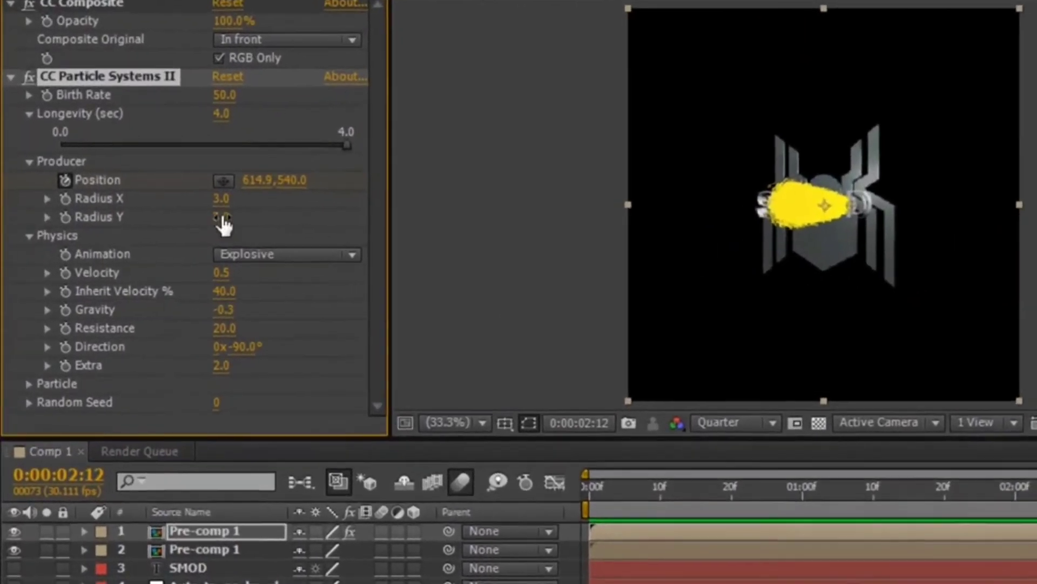
- Raise the emitter's Radius Y from 50 to 60 and scrub to review the sweep at 0:00:02:09
click(154, 239)
text(50)
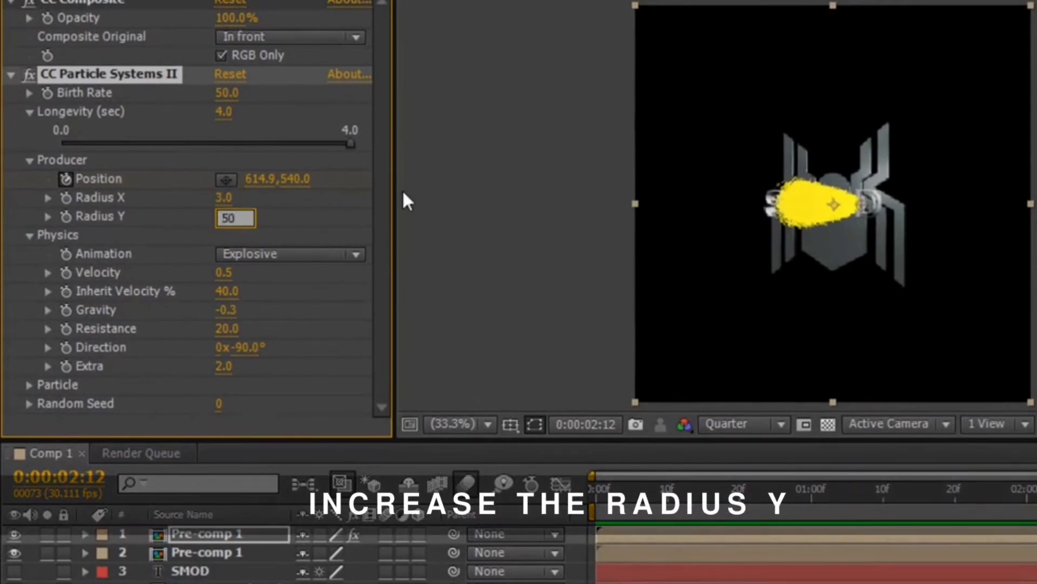
key(Return)
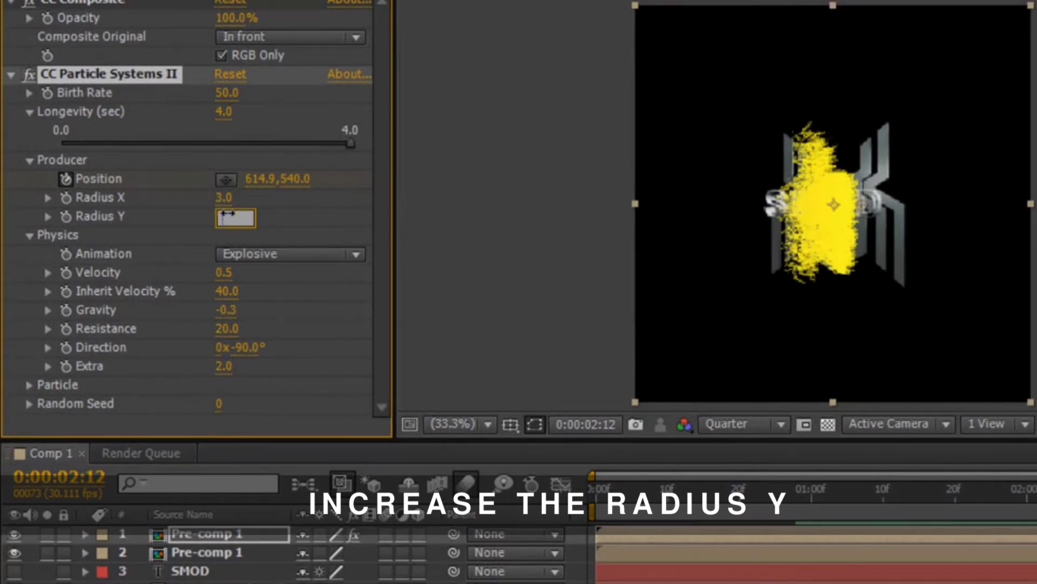
text(60)
key(Return)
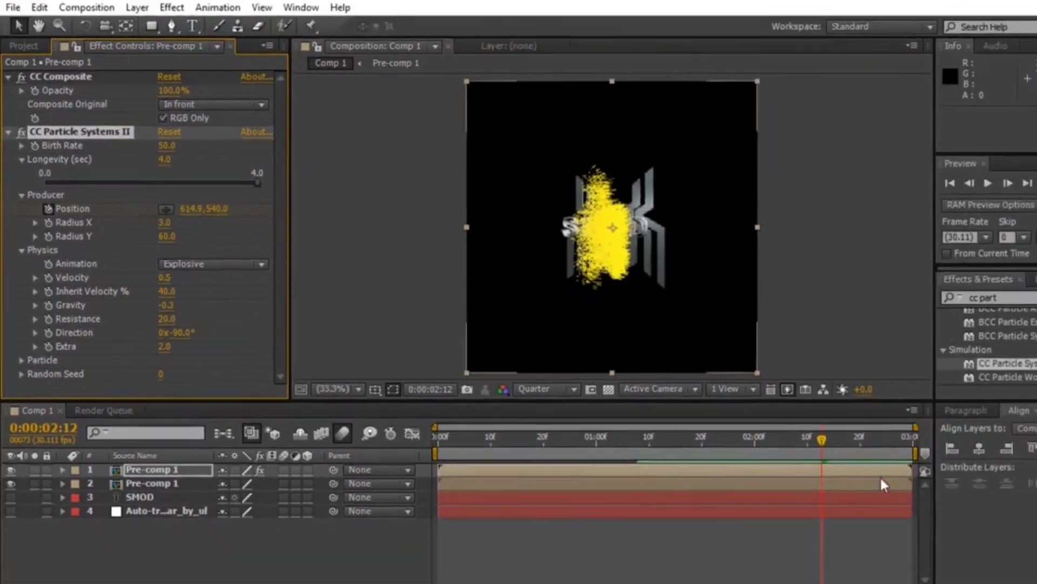
drag(773, 427, 706, 437)
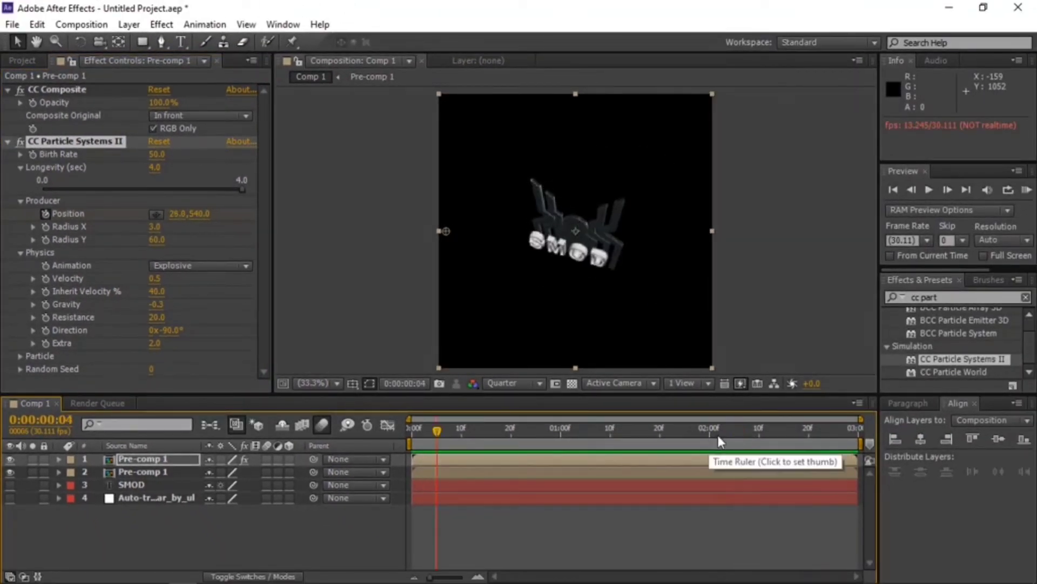
drag(447, 428, 761, 478)
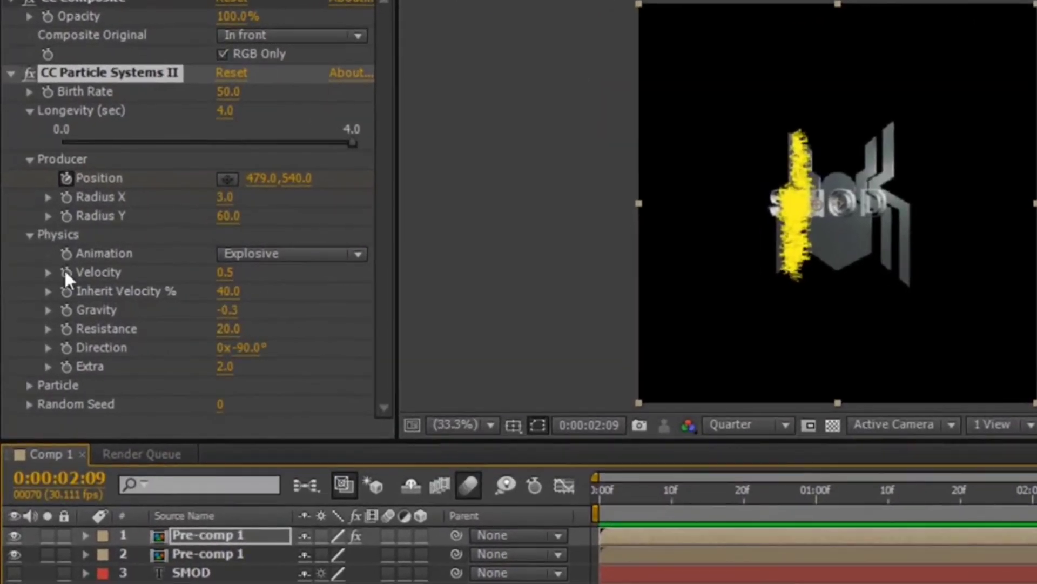
- Set the particle Birth Color to white and Death Color to dark grey, then play the animation
click(30, 385)
scroll(162, 405, down, 5)
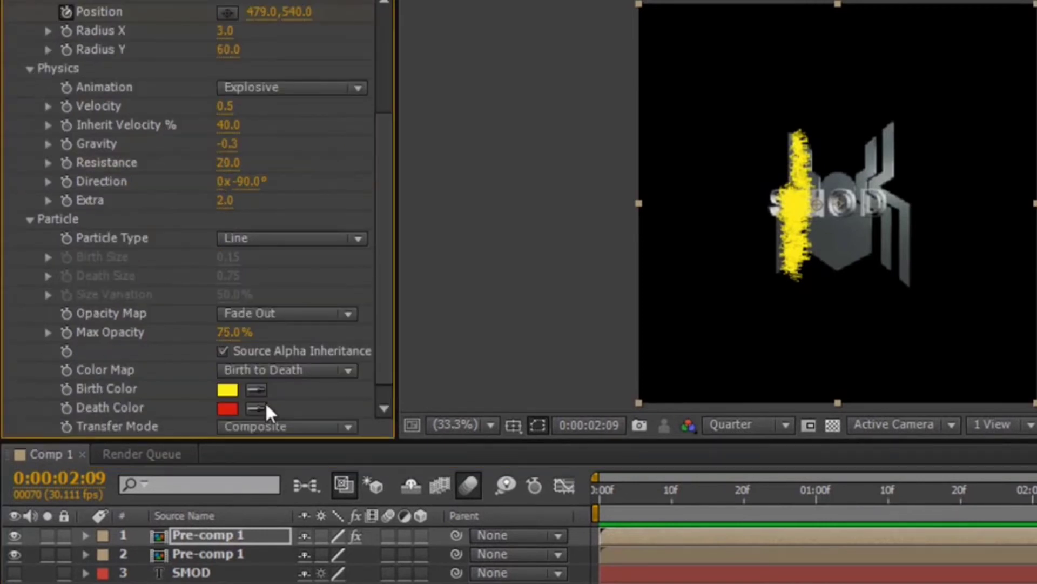
click(227, 372)
click(507, 187)
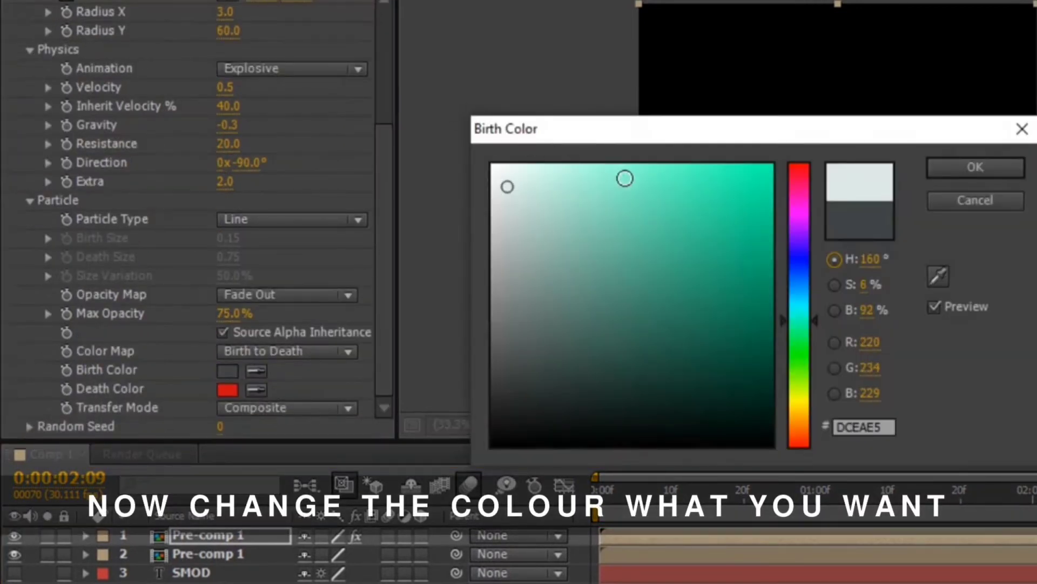
click(492, 164)
click(973, 167)
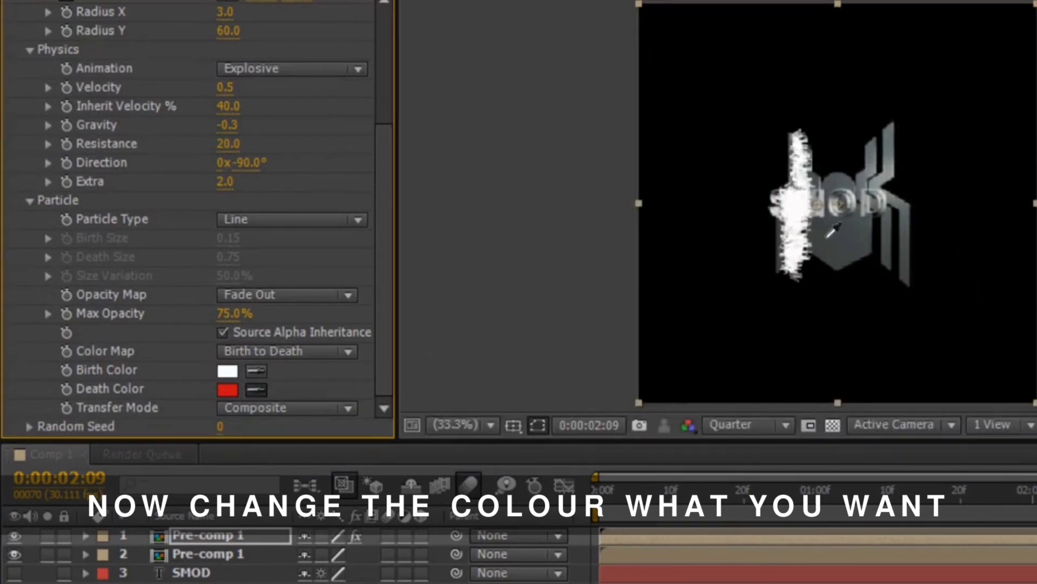
click(227, 389)
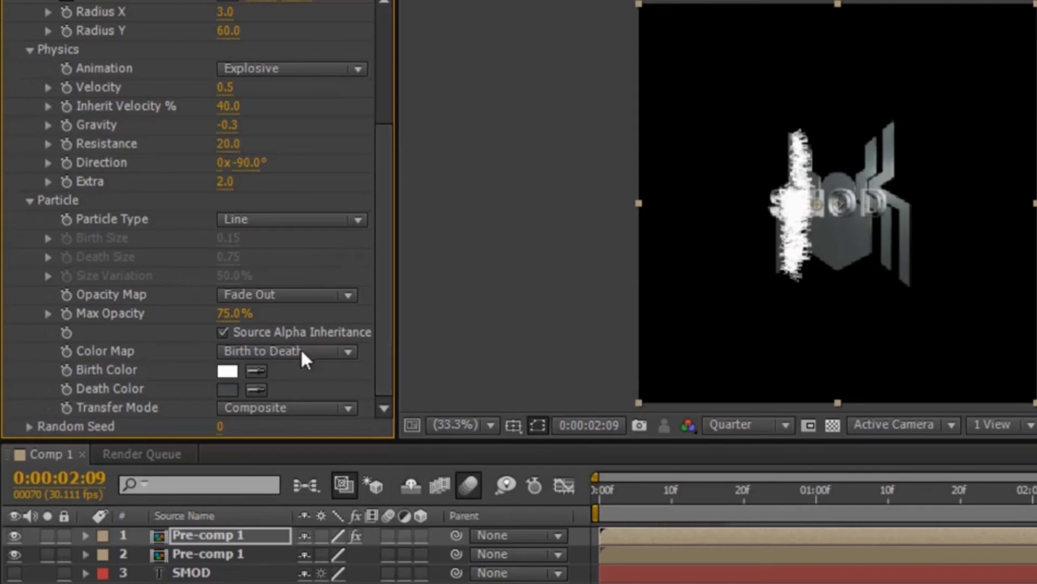
key(space)
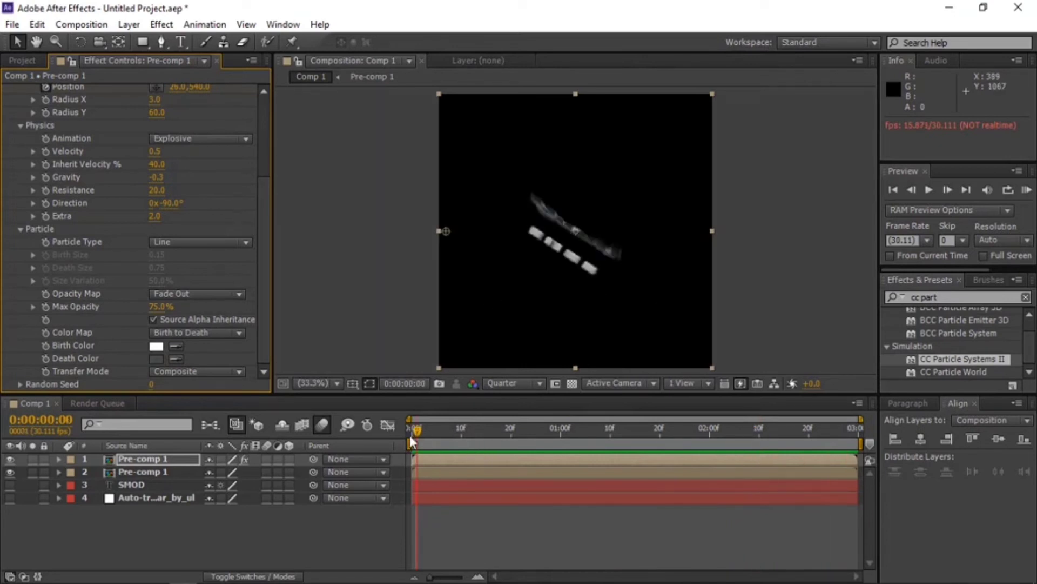
- Find the Linear Wipe effect and apply it to the top Pre-comp 1 layer
drag(488, 440, 709, 430)
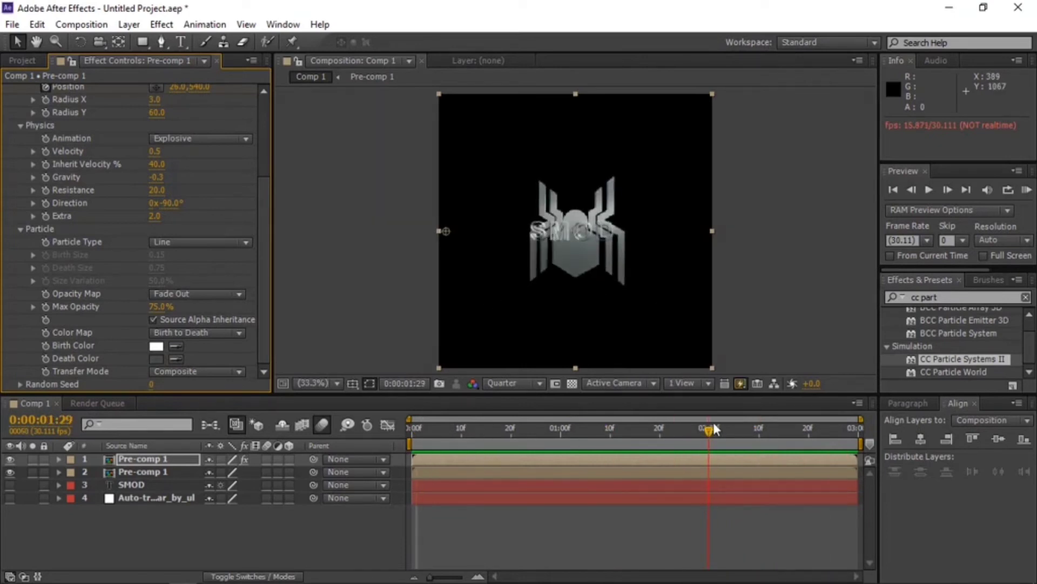
click(953, 297)
text(lime)
key(BackSpace)
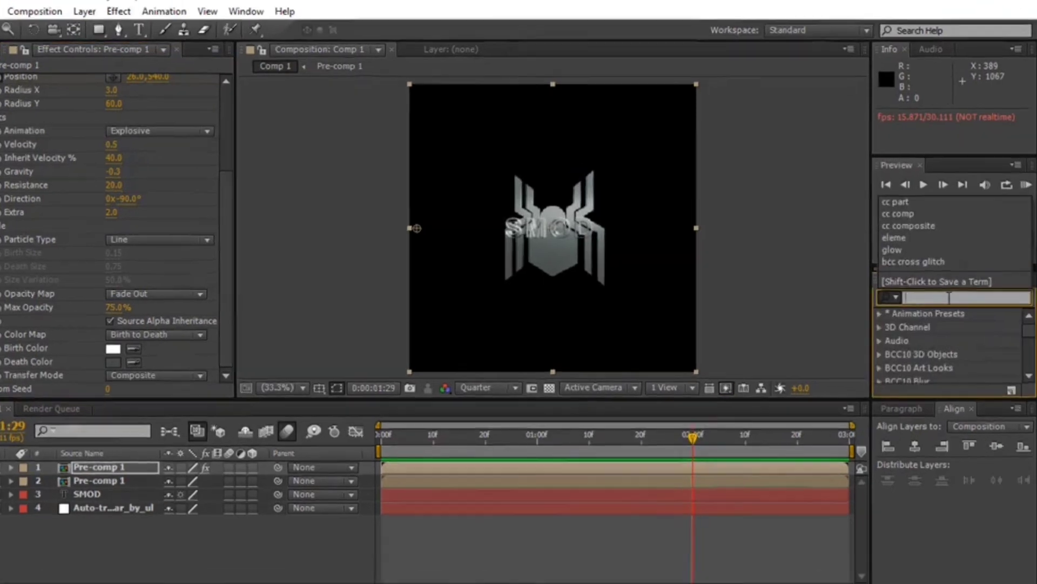
text(neae)
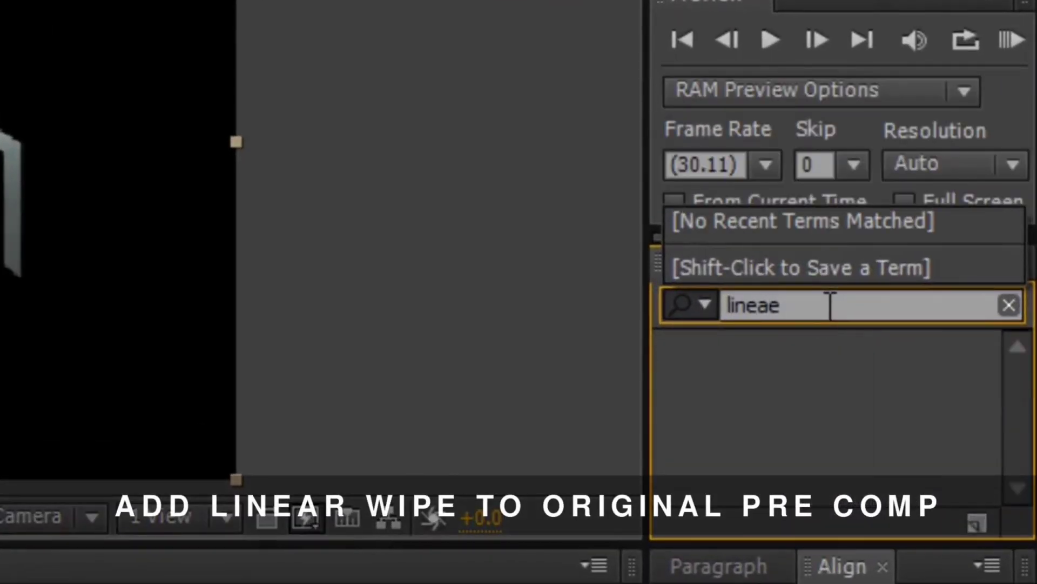
key(BackSpace)
text(r)
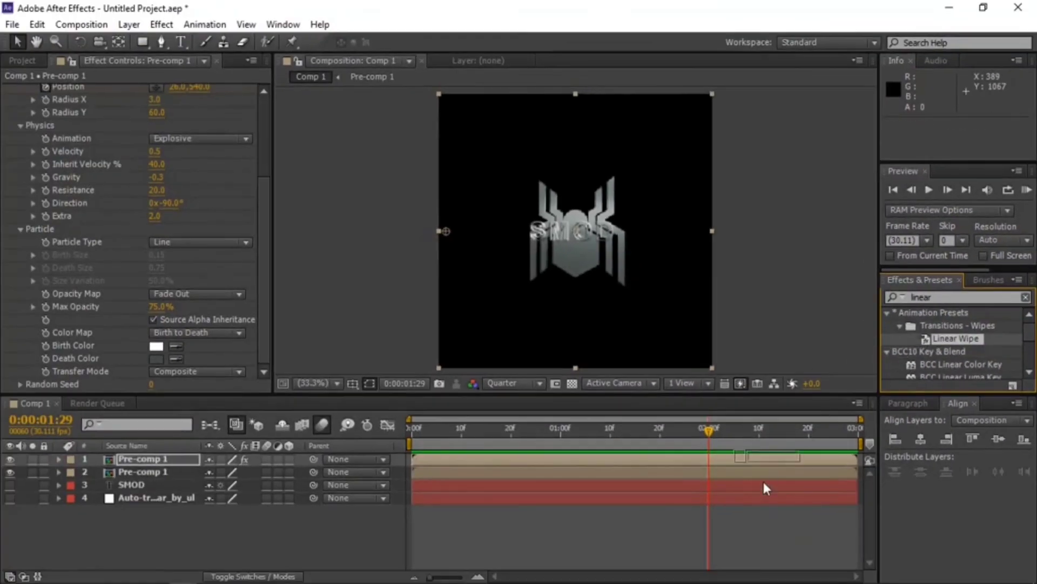
drag(898, 378, 572, 583)
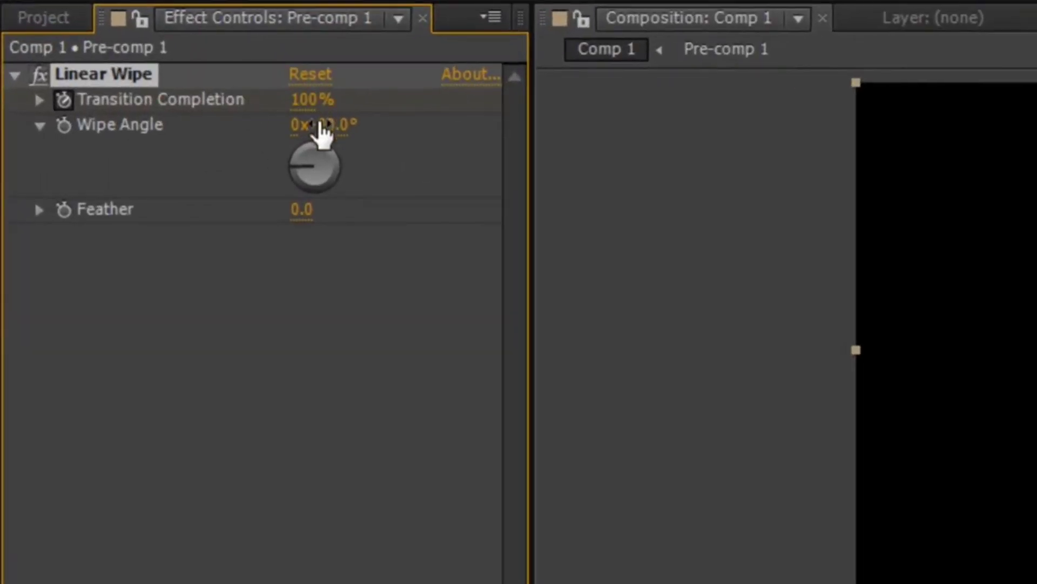
- Set Linear Wipe to a 90° wipe angle, 0% Transition Completion and feather 100
click(324, 126)
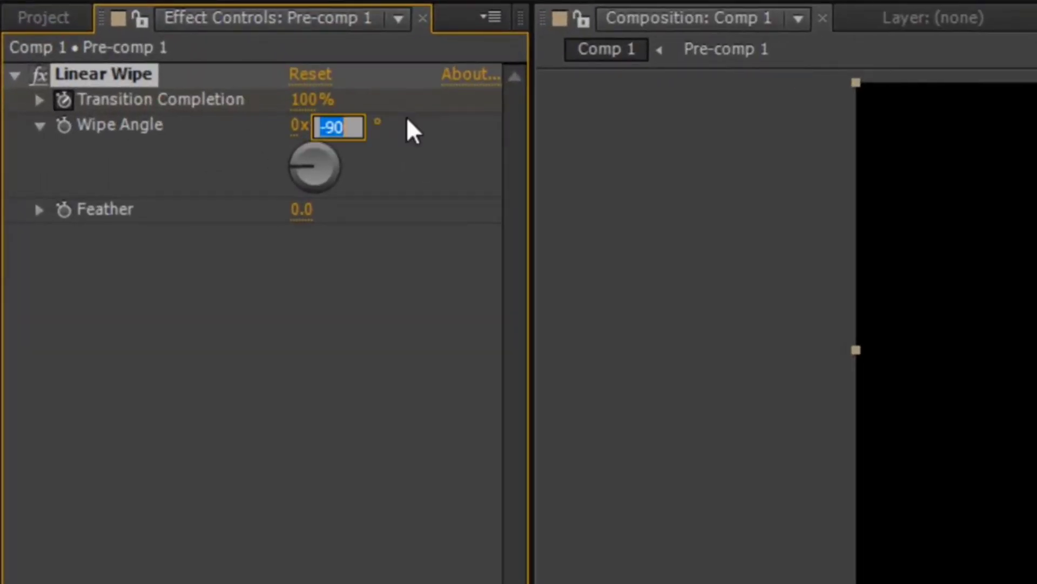
key(BackSpace)
text(90)
key(Return)
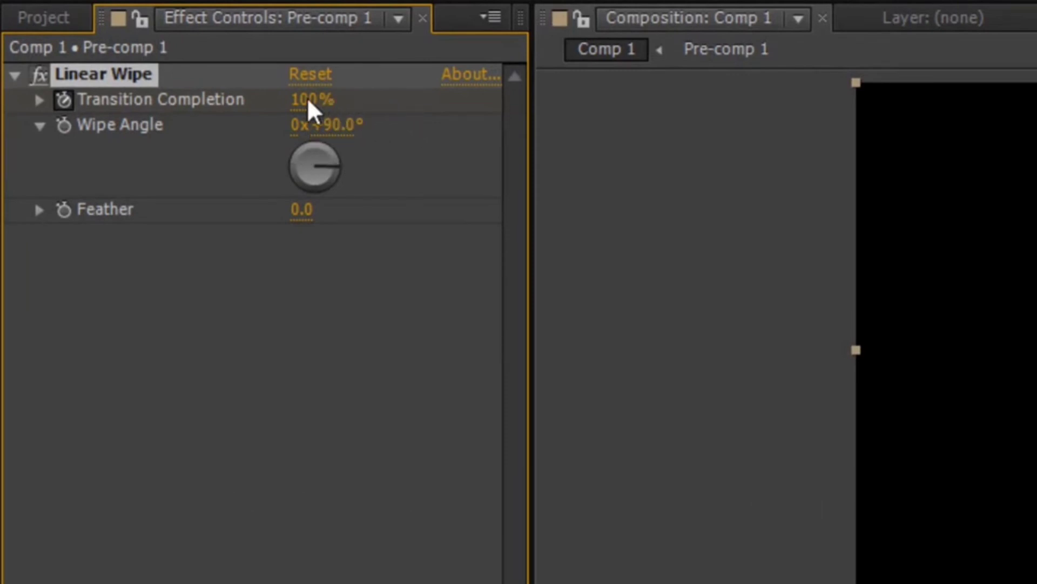
click(355, 99)
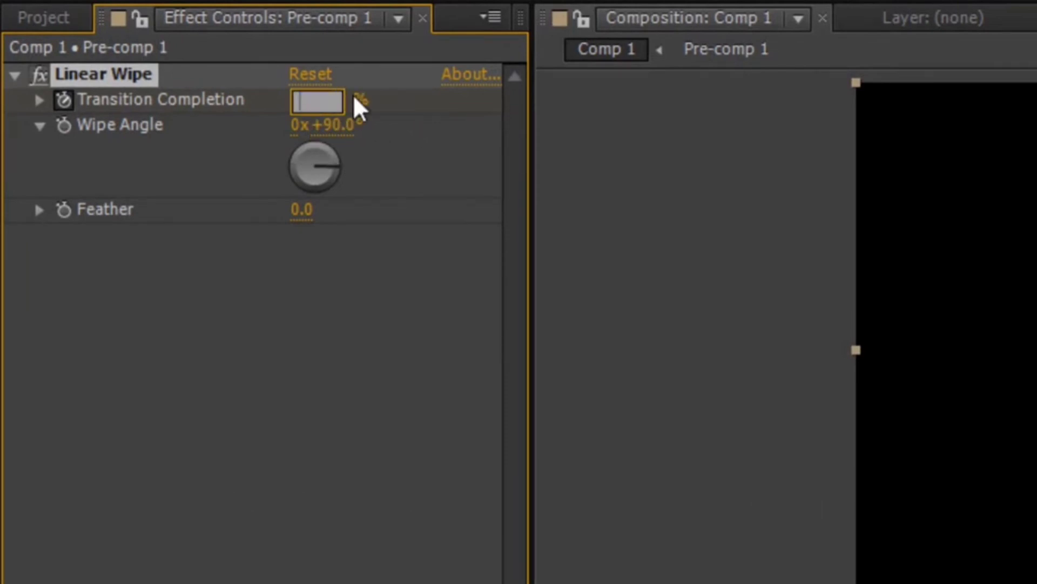
text(0)
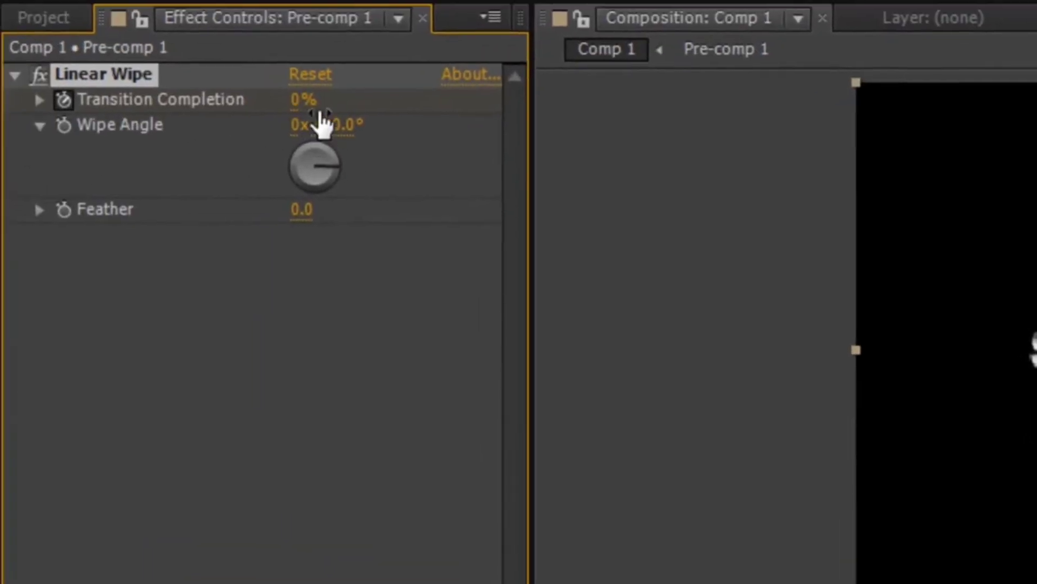
click(301, 101)
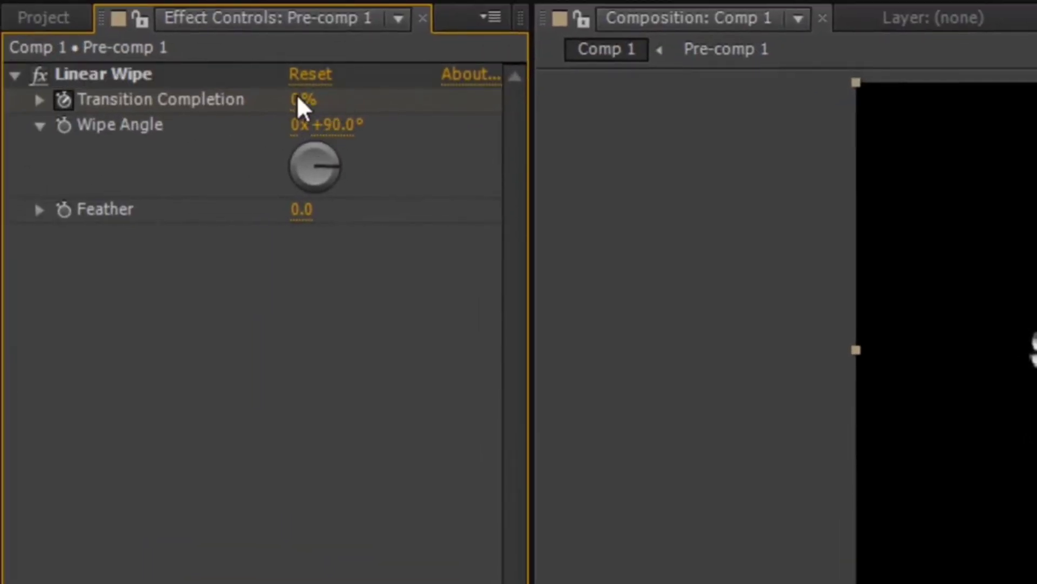
click(300, 100)
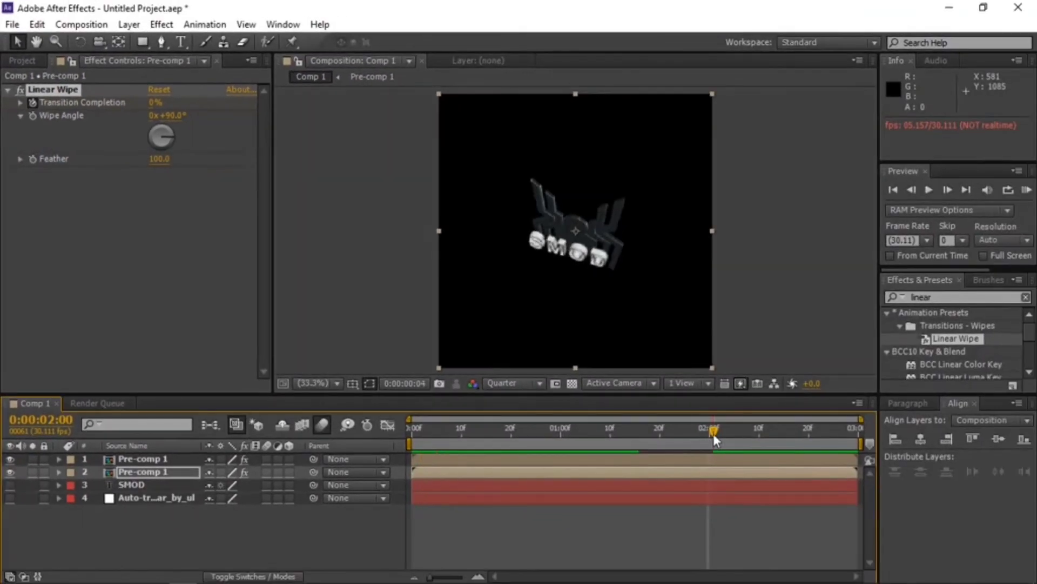
- Preview the wipe reveal from near the start, checking it around 01:27
click(435, 426)
key(space)
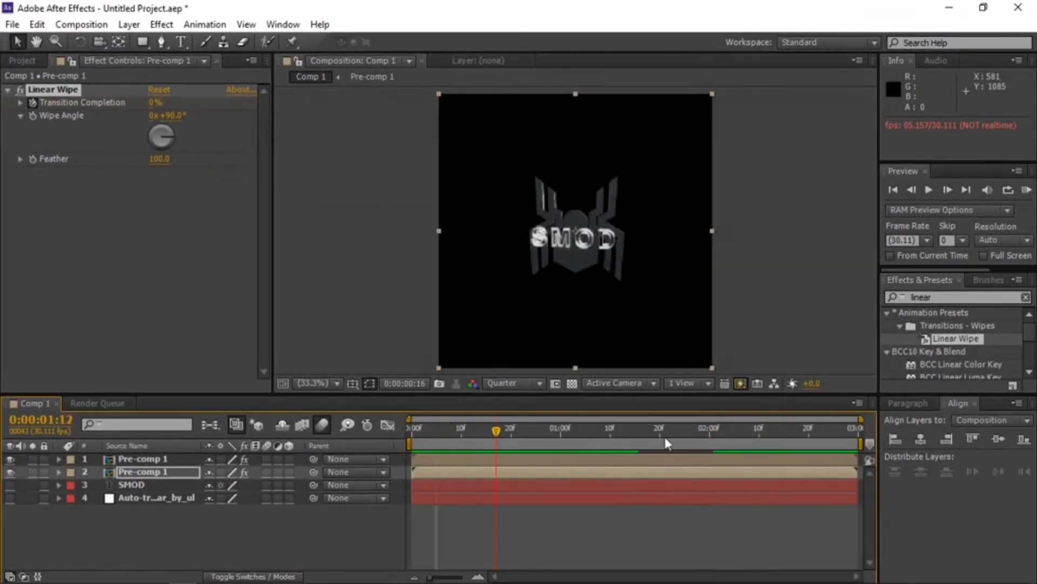
drag(667, 443, 707, 431)
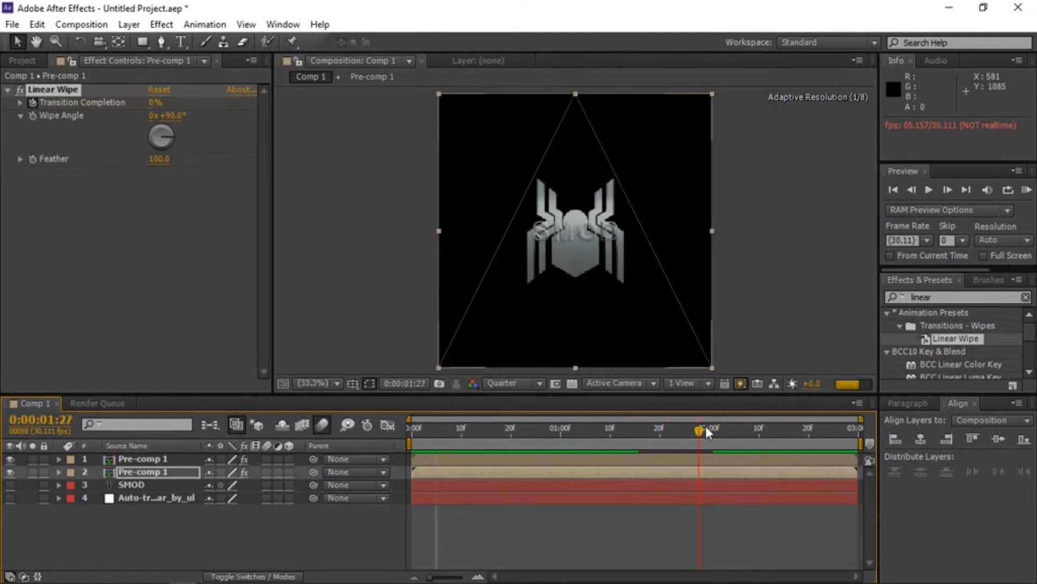
key(space)
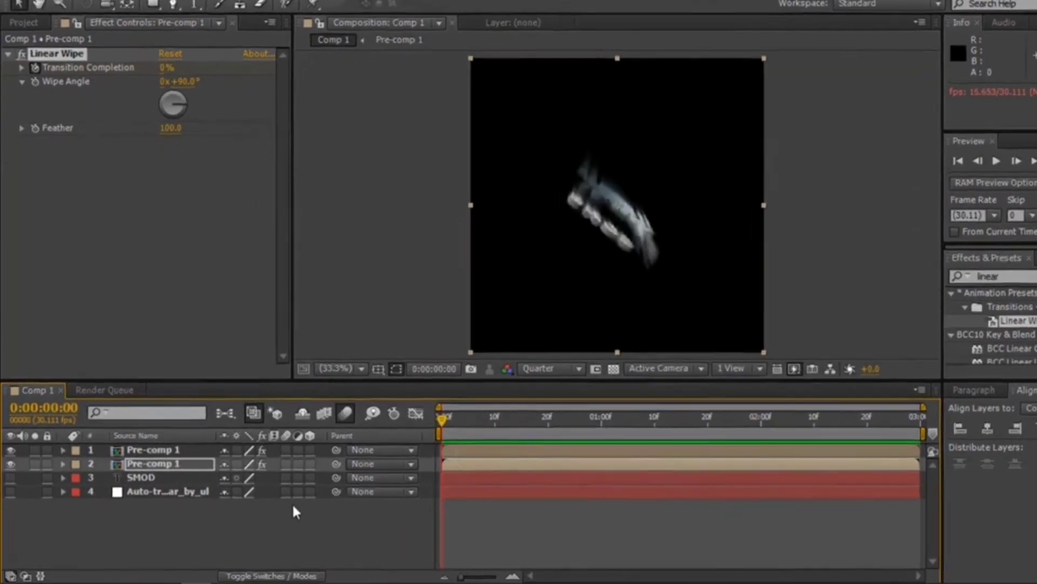
- Create a new adjustment layer in the timeline
right_click(293, 508)
mouse_move(378, 346)
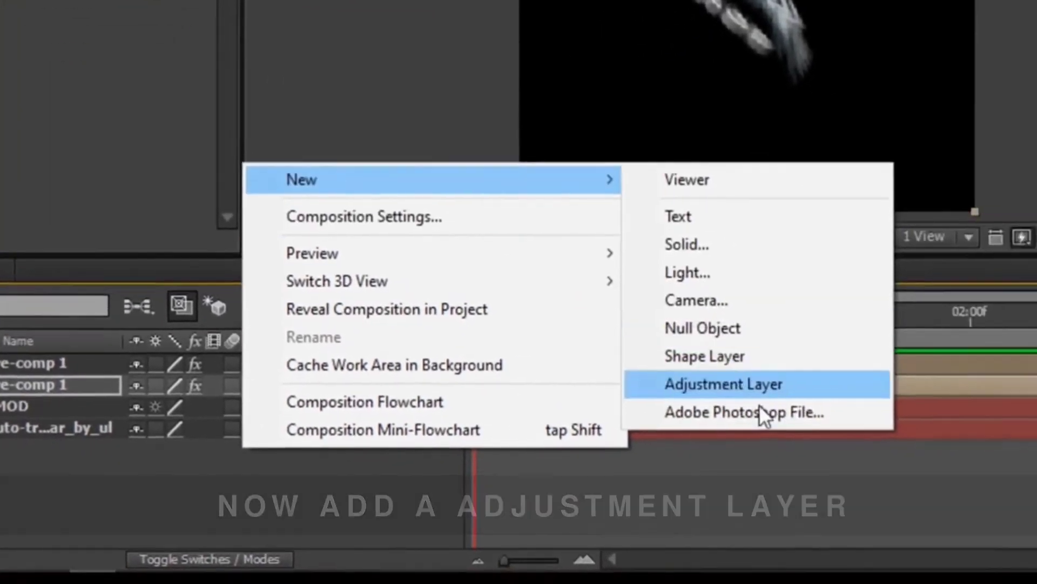
click(757, 385)
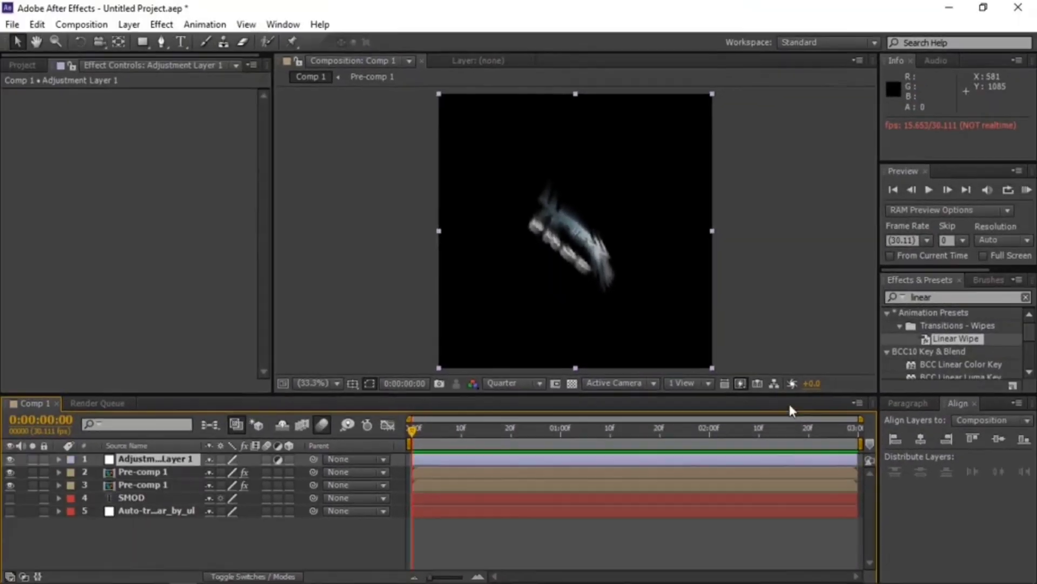
- Apply BCC Cross Glitch to Adjustment Layer 1, disable Start at 0, and set Glitch Intensity to 10
click(944, 298)
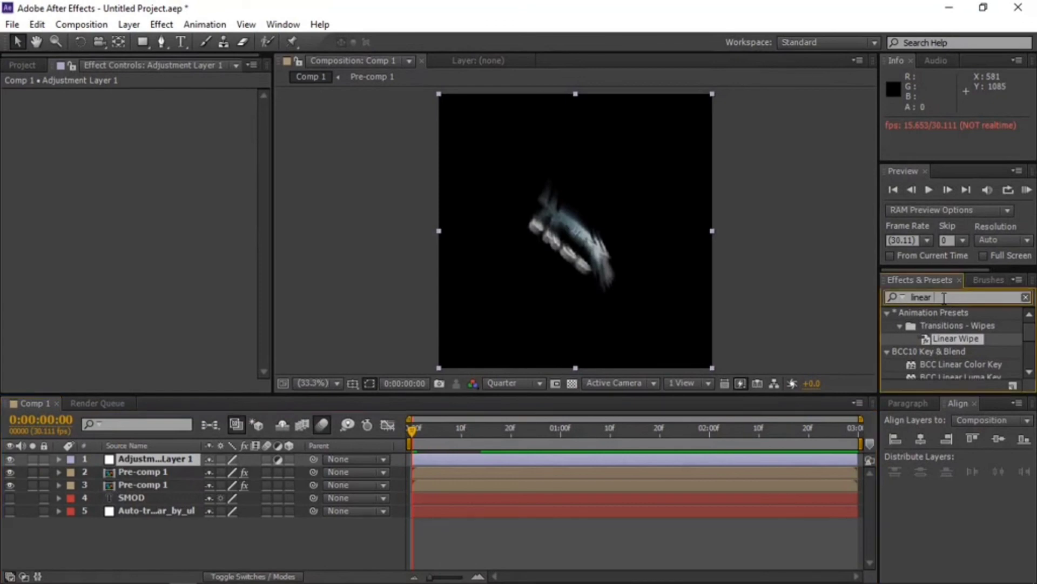
key(BackSpace)
key(BackSpace)
key(BackSpace)
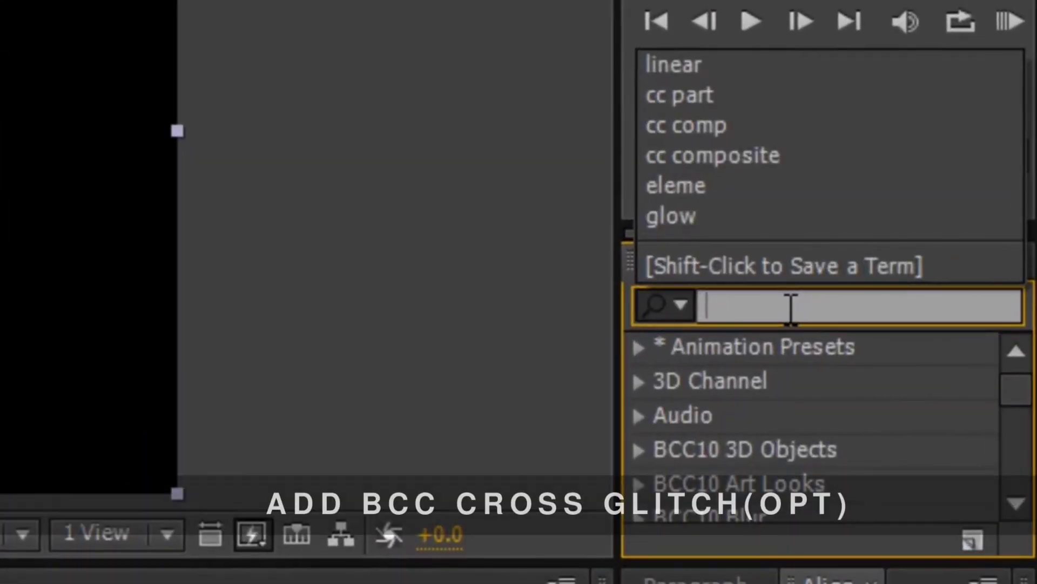
text(b)
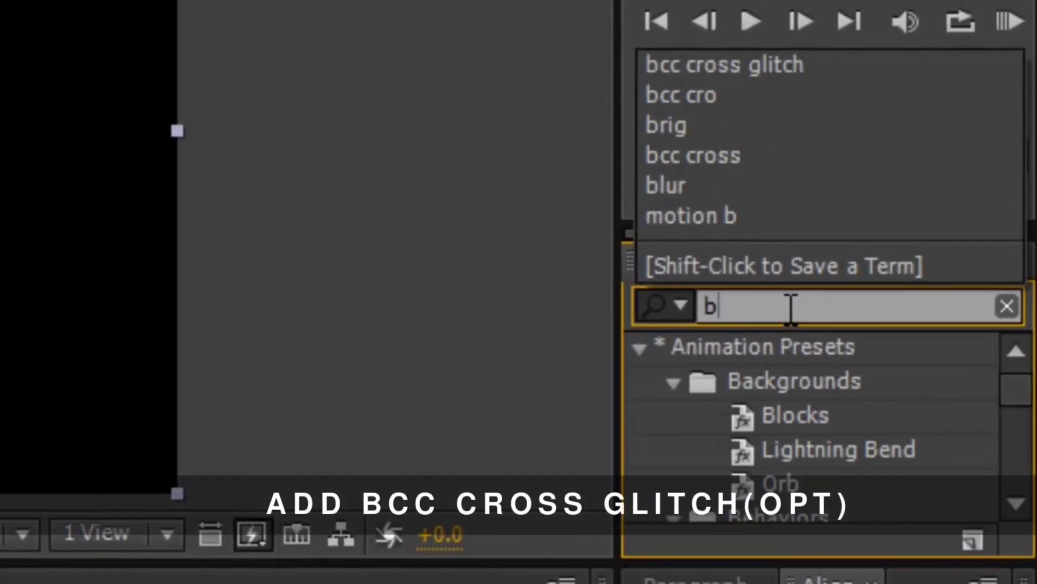
text(cc c)
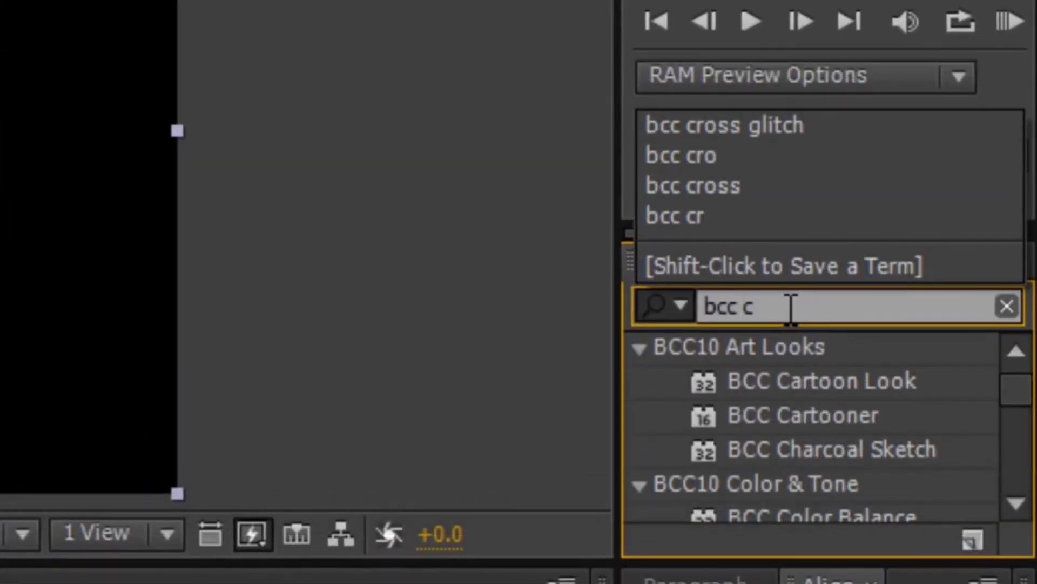
text(ro)
drag(951, 326, 602, 465)
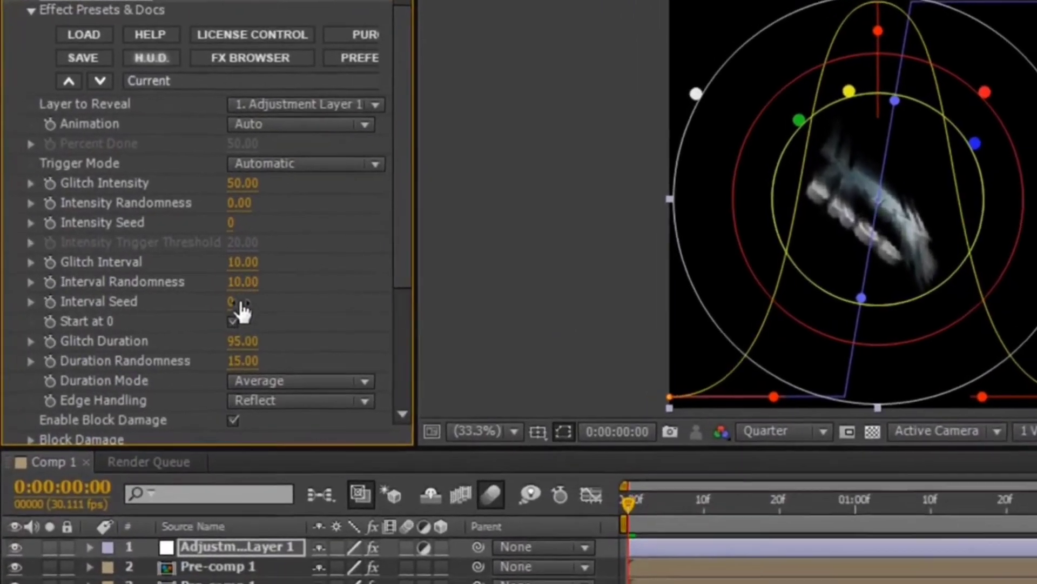
click(176, 314)
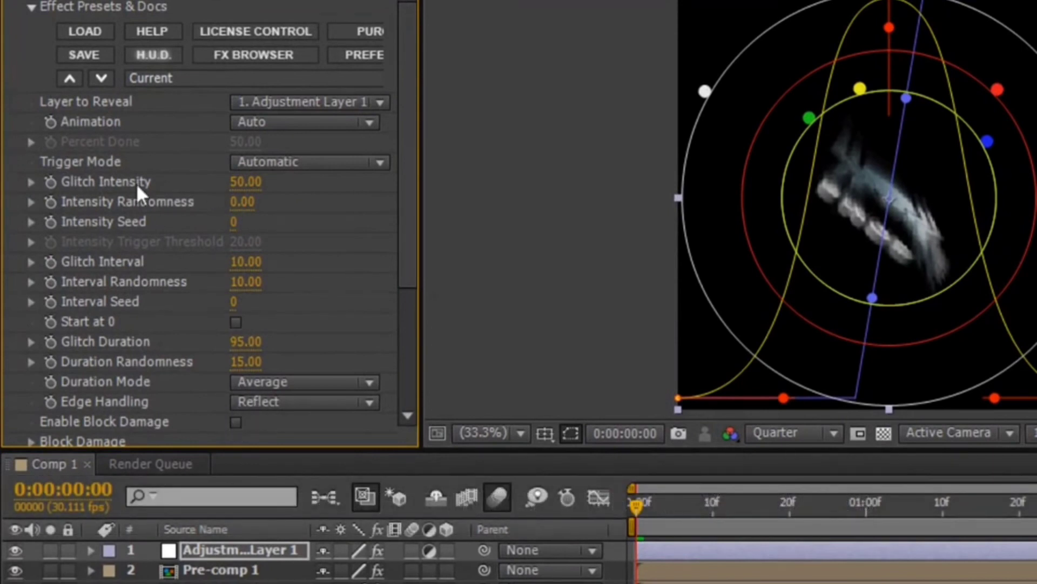
click(243, 182)
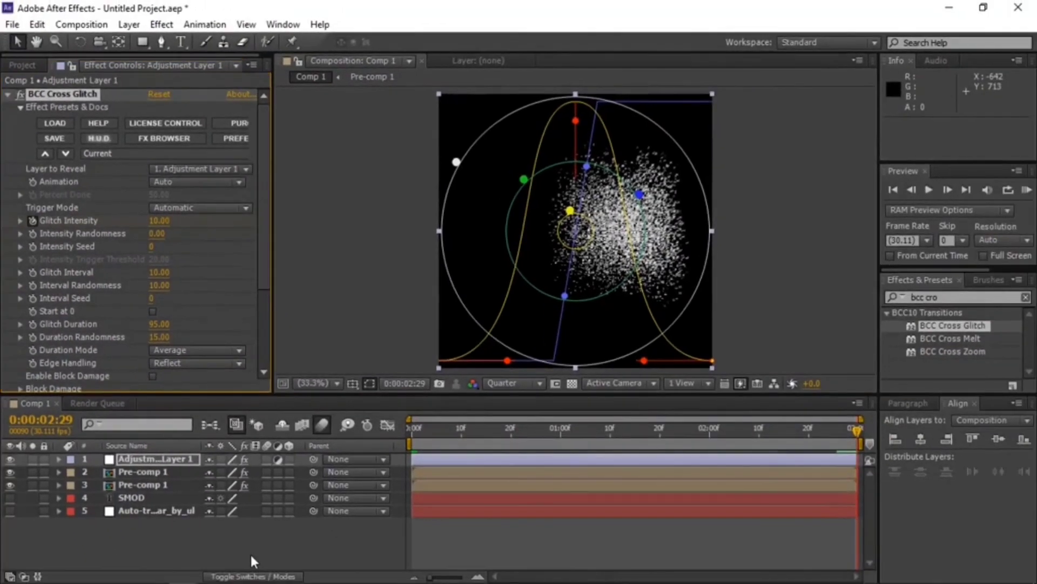
click(251, 552)
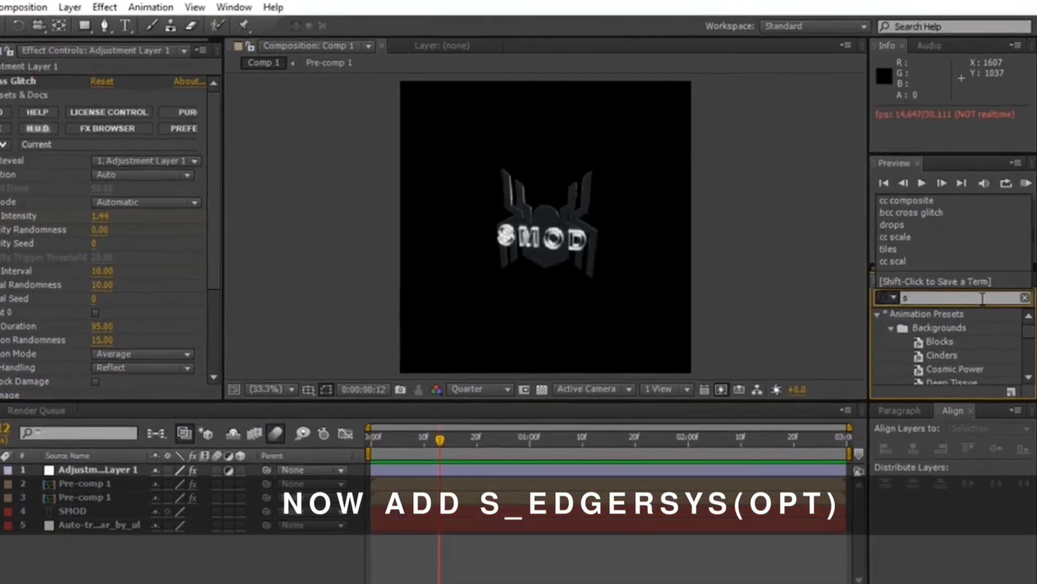
- Apply Sapphire S_EdgeRays to Adjustment Layer 1 with Rays Brightness set to 0.50
text(ed)
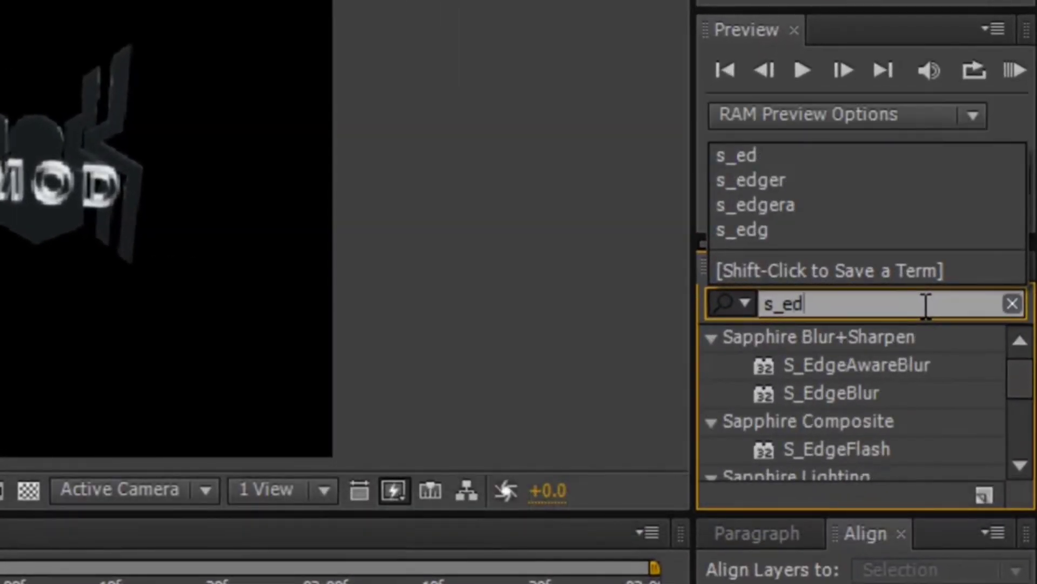
text(ge)
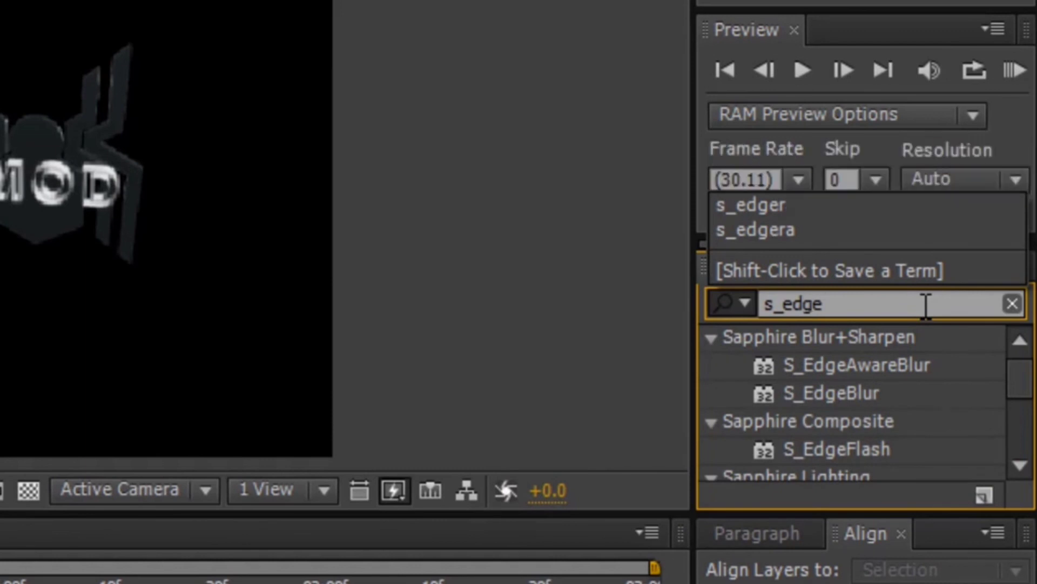
text(r)
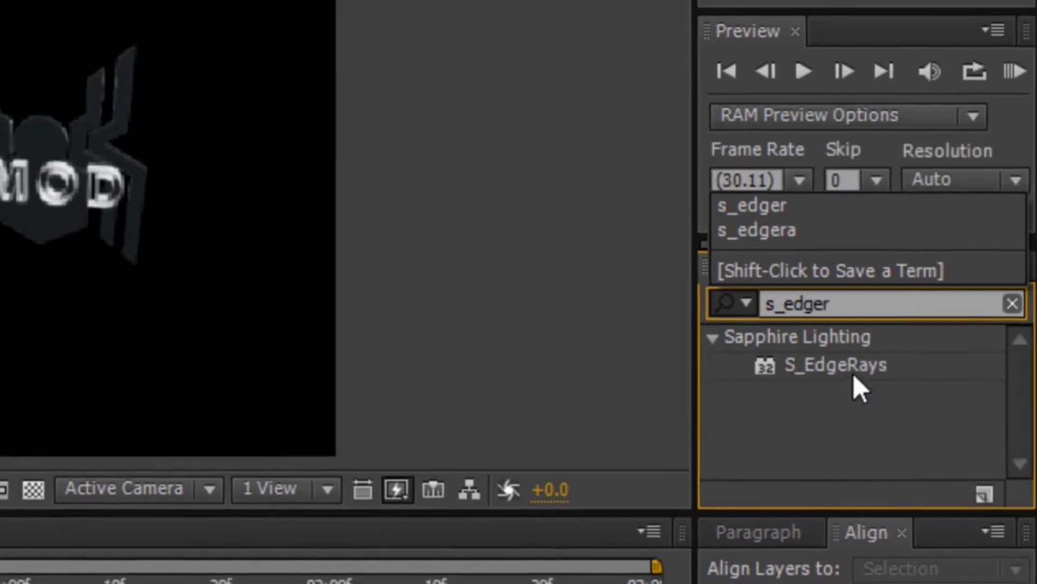
drag(858, 388, 666, 456)
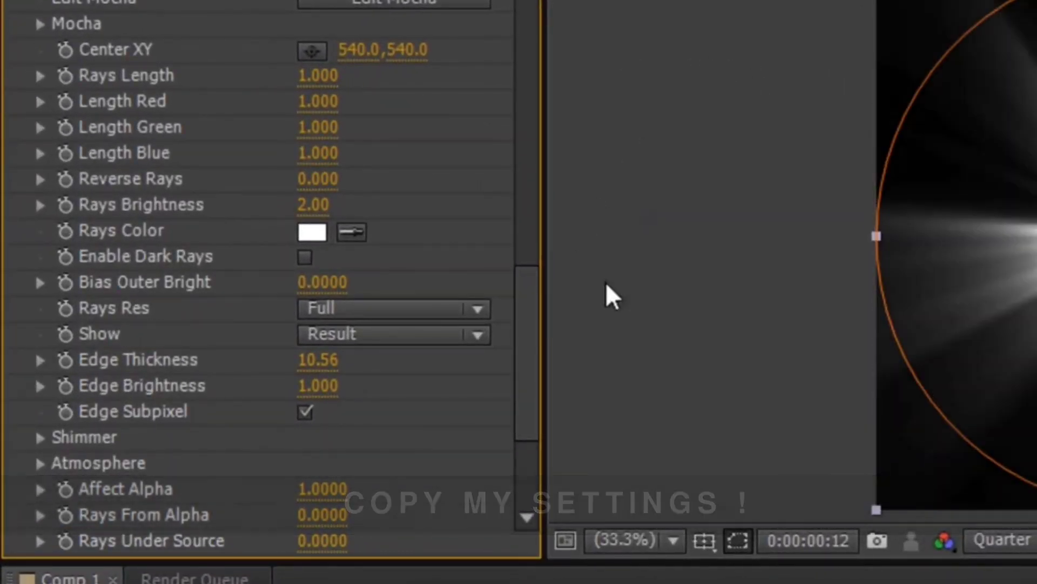
click(322, 208)
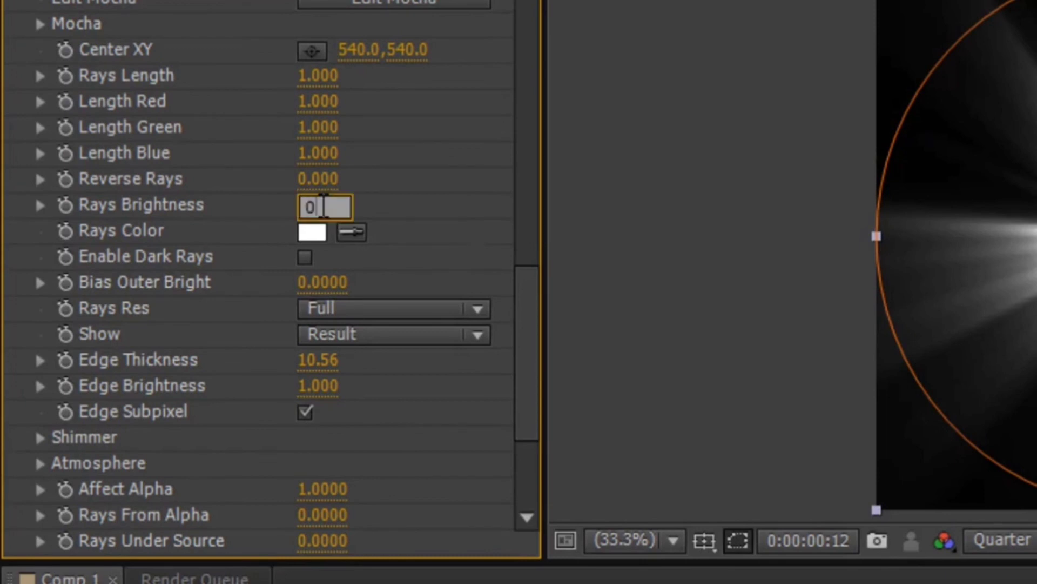
text(.50)
text(0.5)
key(Return)
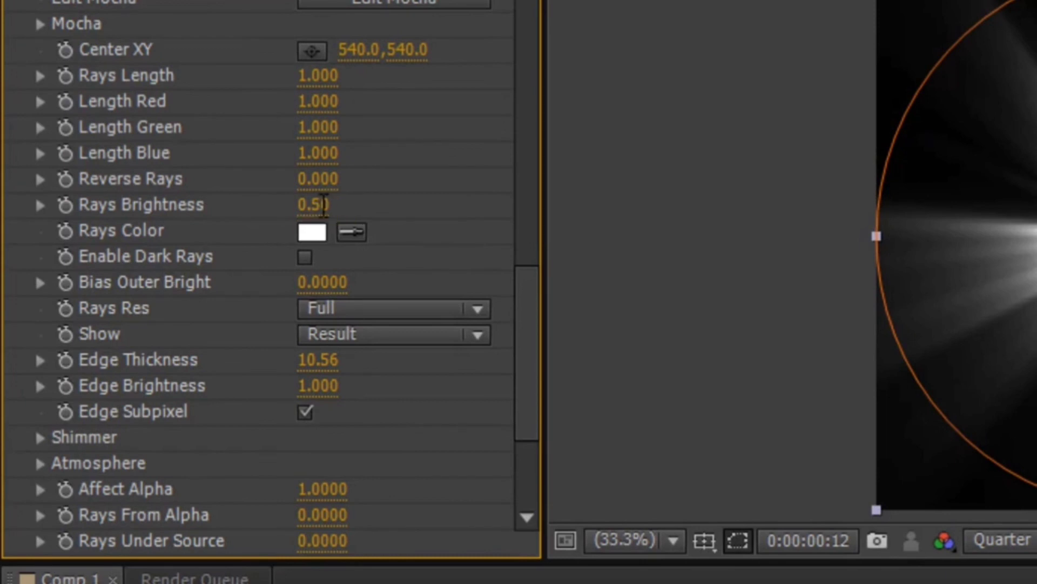